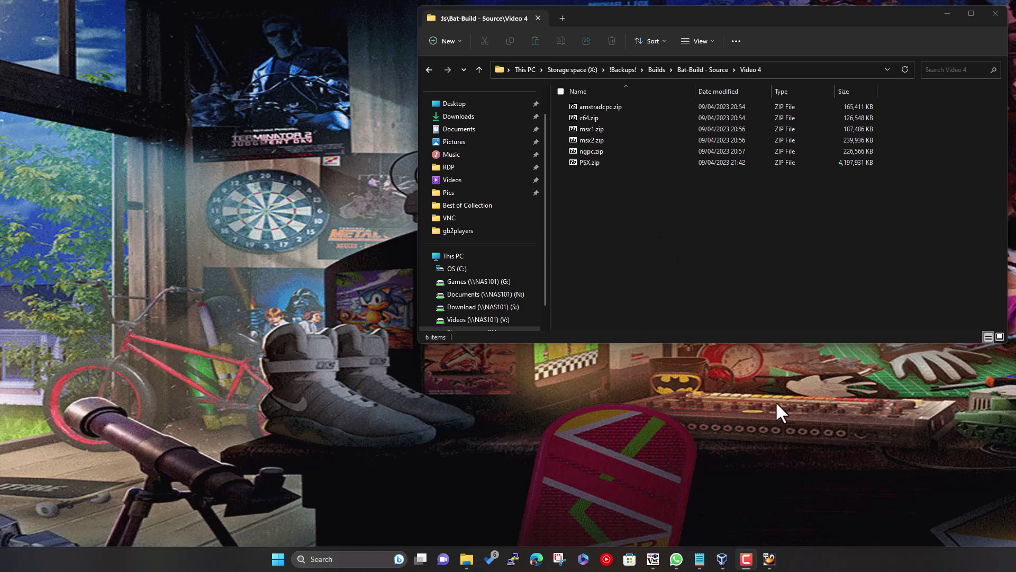
Bring the Batocera VM window, showing its Atari 5200 page, in front of the Video 4 folder.
{"action": "left_click", "coordinate": [768, 559]}
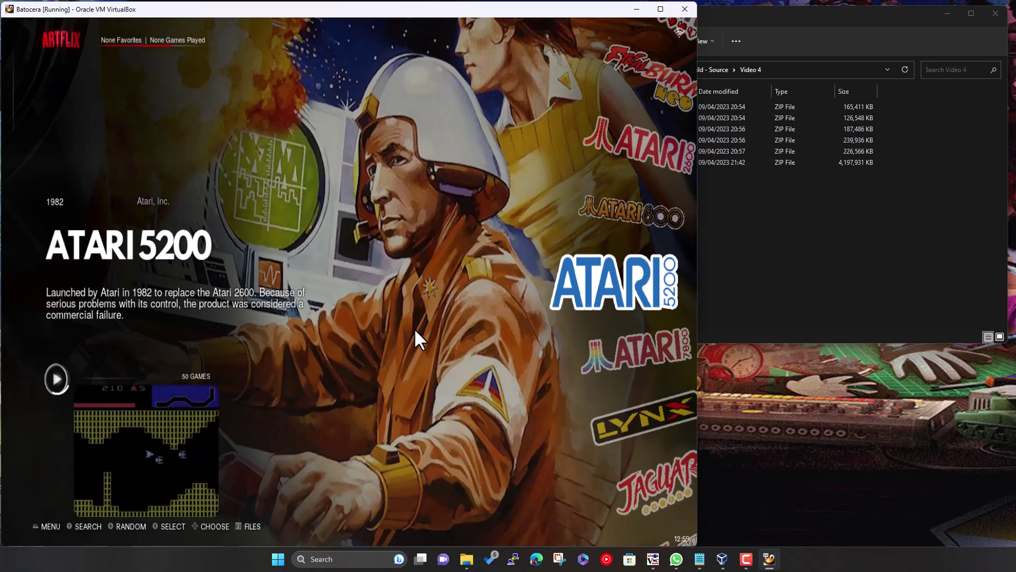
Open Batocera's Network Settings from the main menu to read the VM's IP address, 192.168.1.97.
{"action": "key", "text": "Return"}
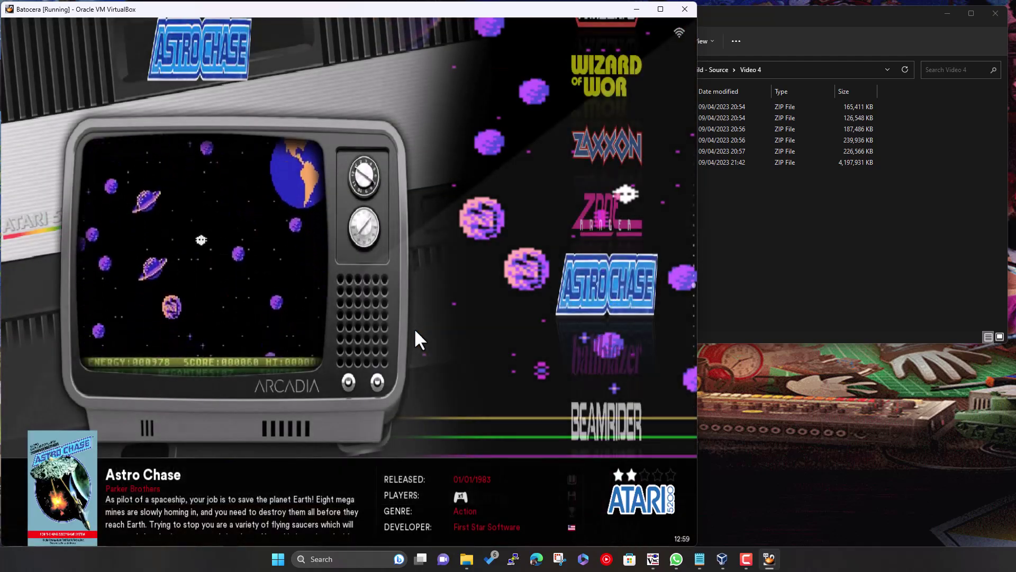
{"action": "key", "text": "BackSpace"}
{"action": "key", "text": "space"}
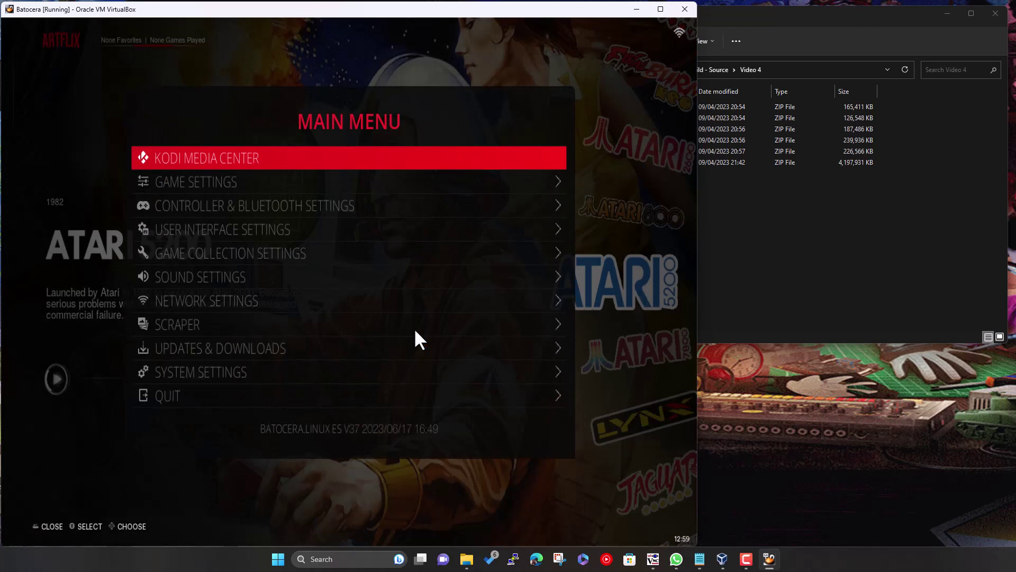
{"action": "key", "text": "Down"}
{"action": "key", "text": "Down"}
{"action": "key", "text": "Down"}
{"action": "key", "text": "Down"}
{"action": "key", "text": "Down"}
{"action": "key", "text": "Down"}
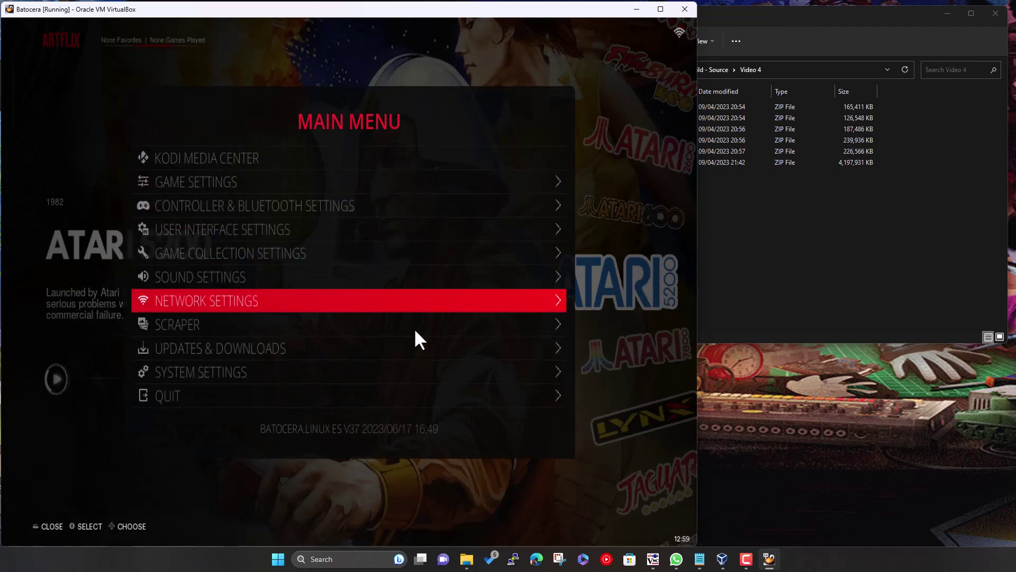
{"action": "key", "text": "Down"}
{"action": "key", "text": "Up"}
{"action": "key", "text": "Return"}
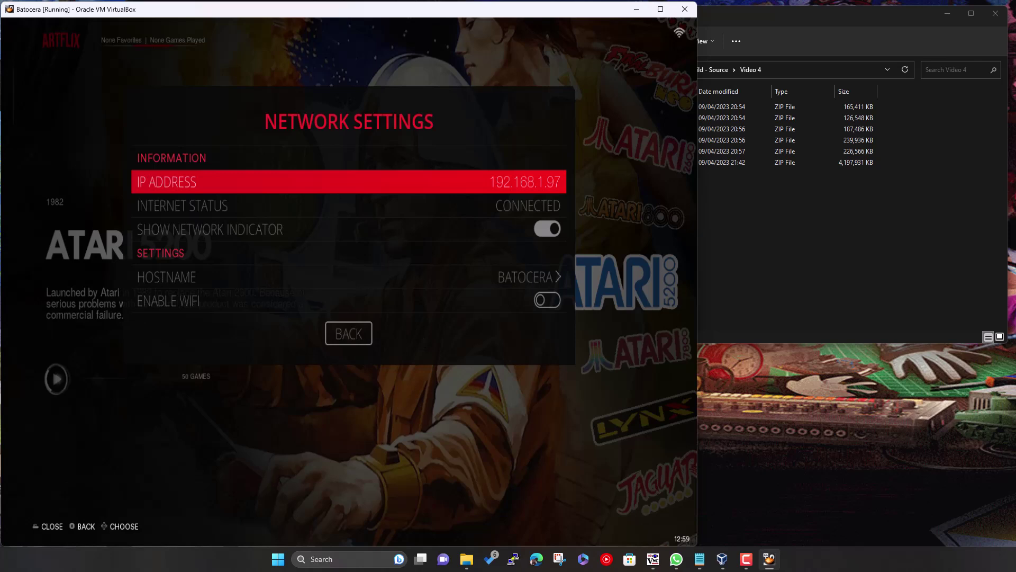
Open the Batocera network share at \\192.168.1.97 through the Run prompt.
{"action": "right_click", "coordinate": [278, 557]}
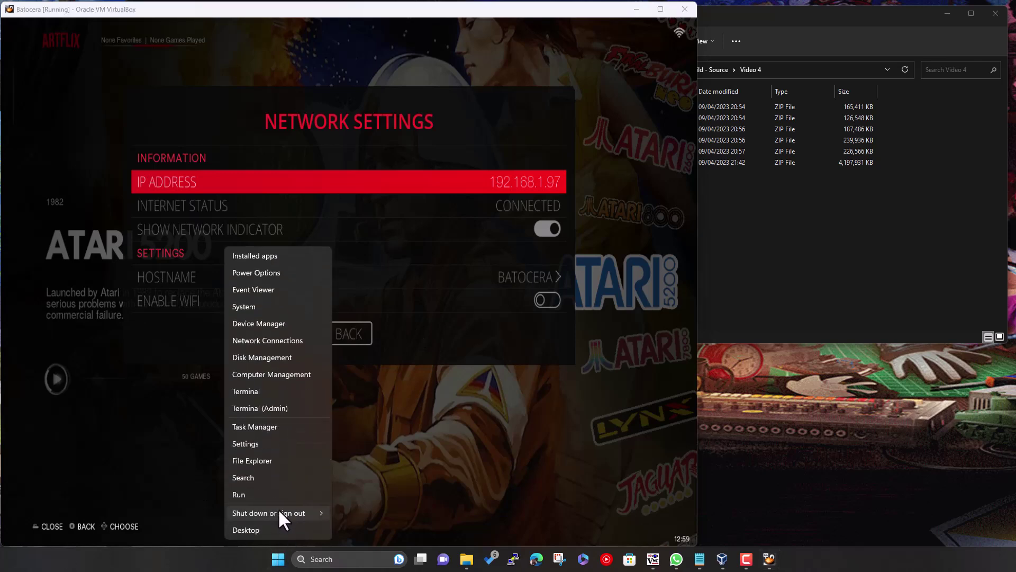
{"action": "left_click", "coordinate": [271, 492]}
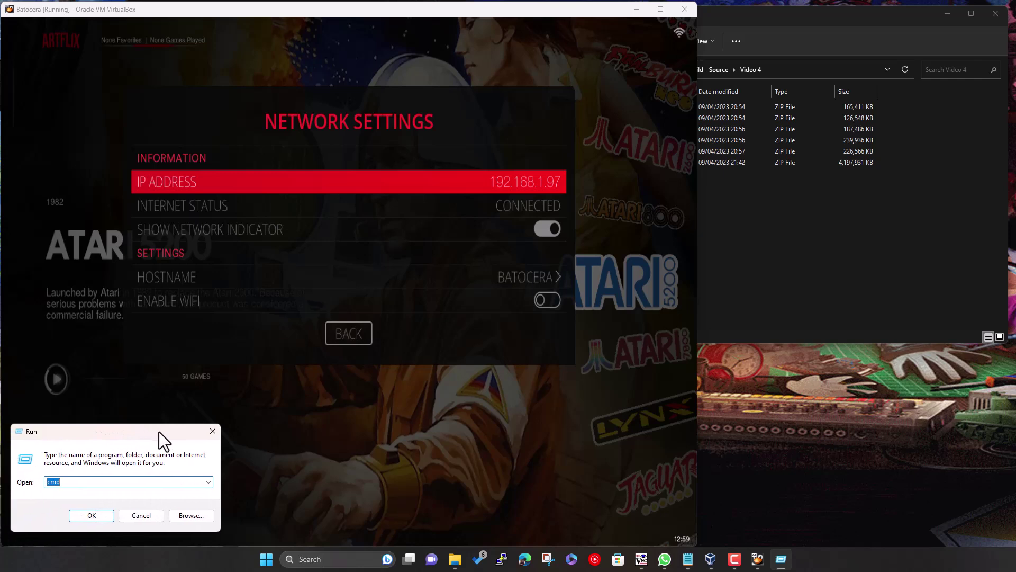
{"action": "type", "text": "\\\\"}
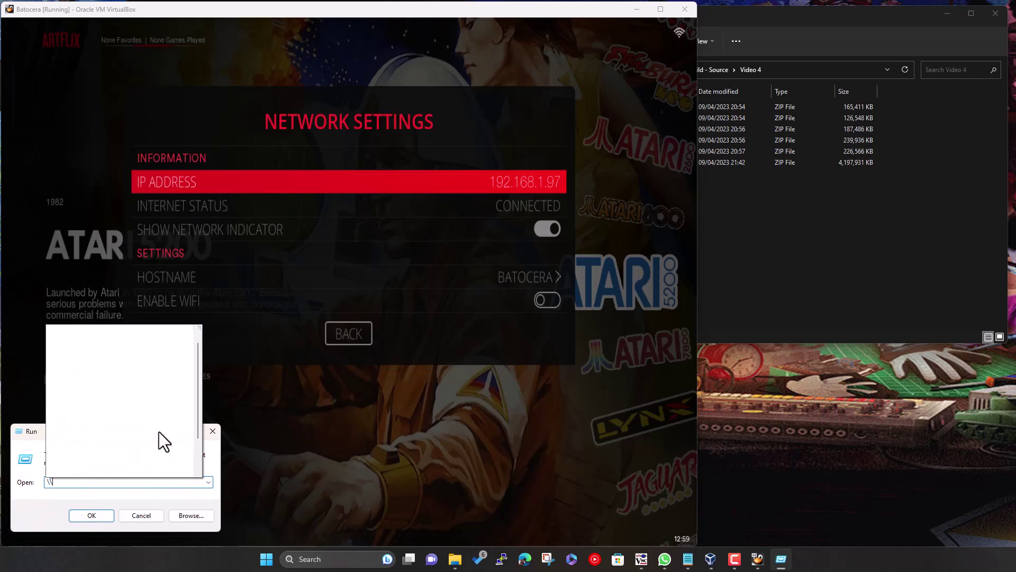
{"action": "type", "text": "192"}
{"action": "key", "text": "Down"}
{"action": "key", "text": "Down"}
{"action": "key", "text": "Down"}
{"action": "key", "text": "Down"}
{"action": "key", "text": "Down"}
{"action": "key", "text": "Down"}
{"action": "key", "text": "Down"}
{"action": "key", "text": "Return"}
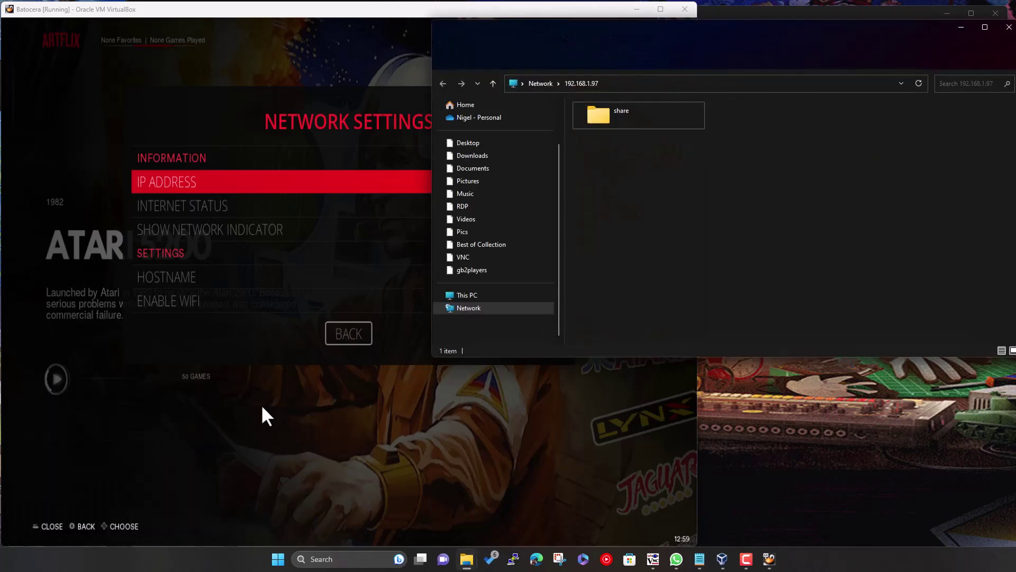
{"action": "left_click_drag", "start_coordinate": [906, 28], "coordinate": [884, 176]}
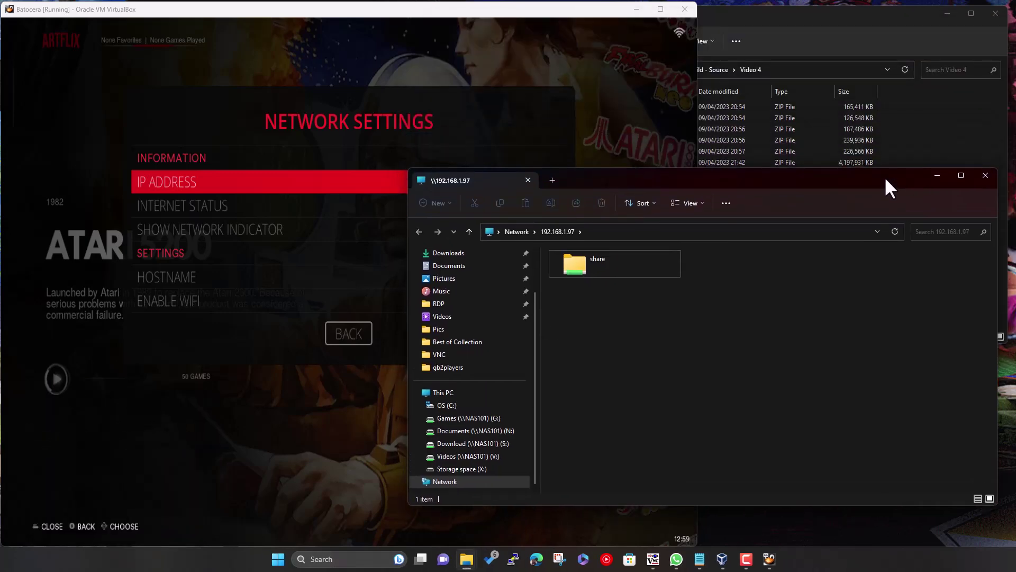
Open share\roms and scroll through its 180 system folders.
{"action": "double_click", "coordinate": [599, 271]}
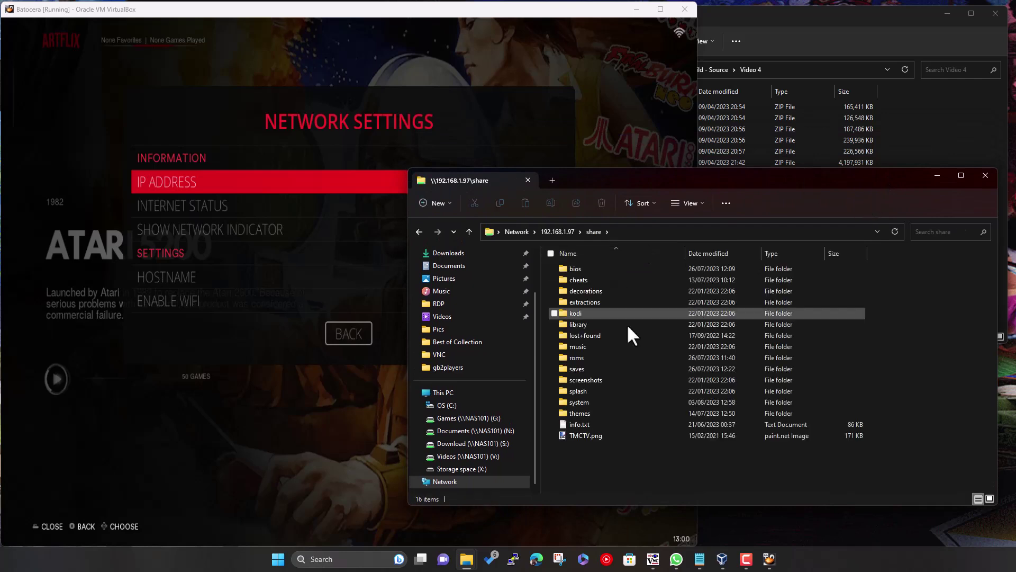
{"action": "double_click", "coordinate": [603, 357]}
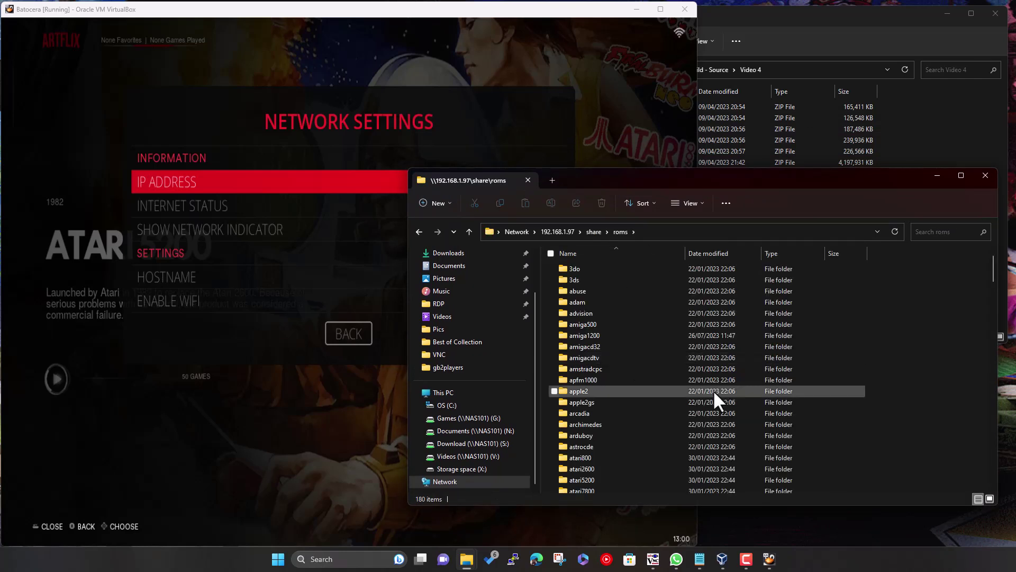
{"action": "scroll", "coordinate": [627, 353], "scroll_direction": "down", "scroll_amount": 15}
{"action": "scroll", "coordinate": [628, 357], "scroll_direction": "down", "scroll_amount": 15}
{"action": "scroll", "coordinate": [631, 380], "scroll_direction": "down", "scroll_amount": 20}
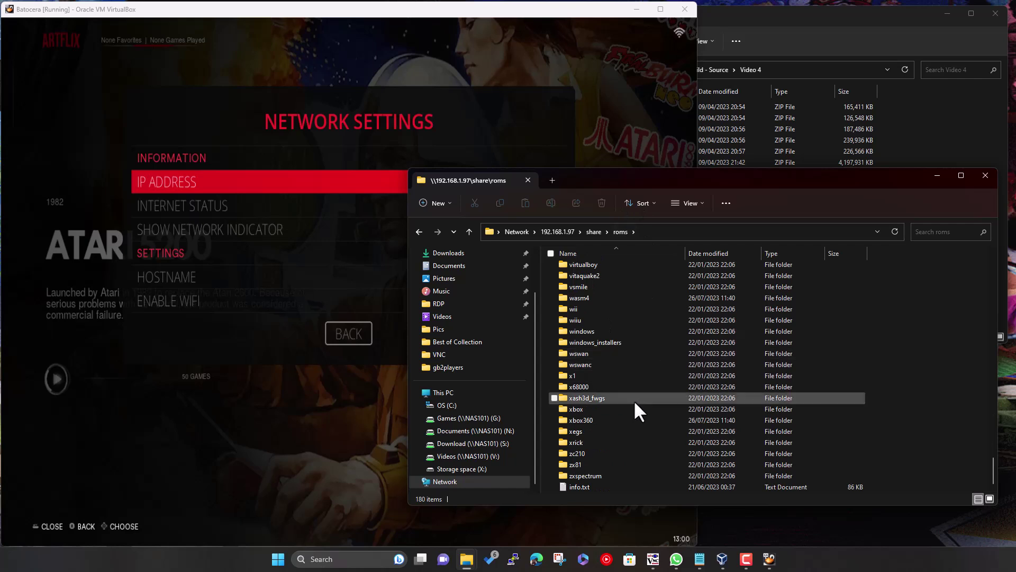
{"action": "scroll", "coordinate": [631, 403], "scroll_direction": "up", "scroll_amount": 15}
{"action": "scroll", "coordinate": [631, 403], "scroll_direction": "up", "scroll_amount": 5}
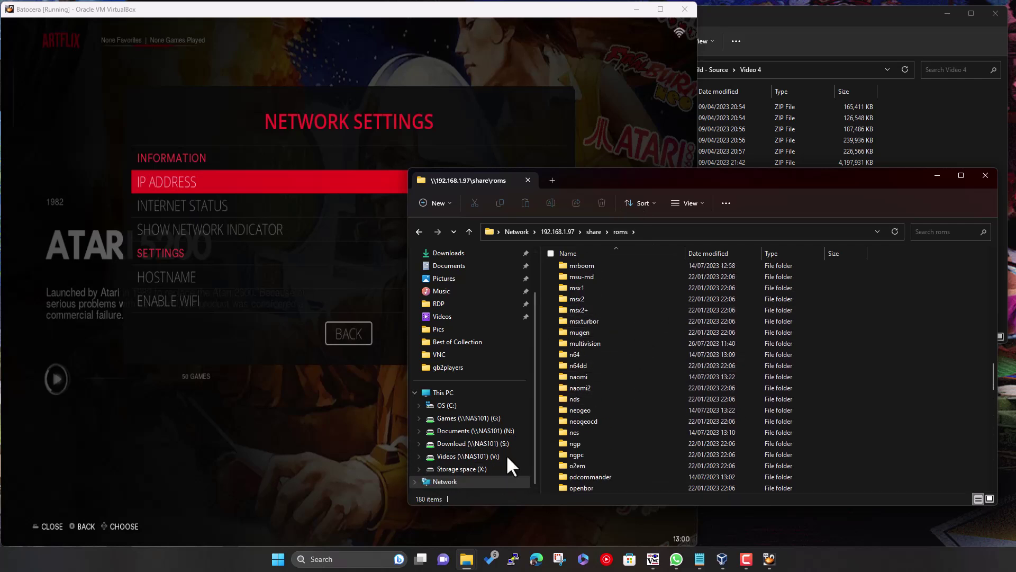
{"action": "scroll", "coordinate": [618, 397], "scroll_direction": "up", "scroll_amount": 4}
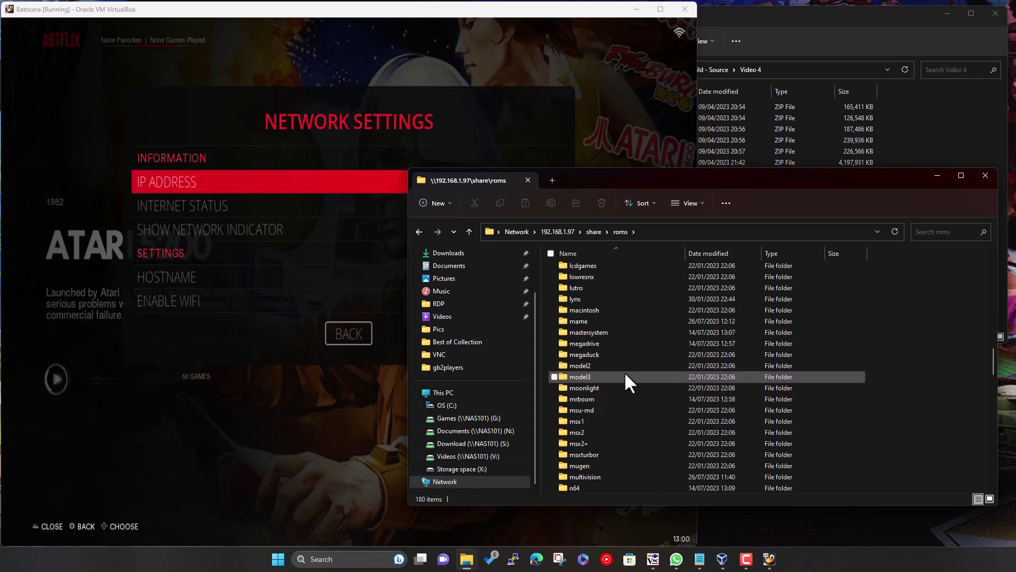
Open amstradcpc.zip in 7-Zip and select its amstradcpc folder.
{"action": "left_click", "coordinate": [824, 21]}
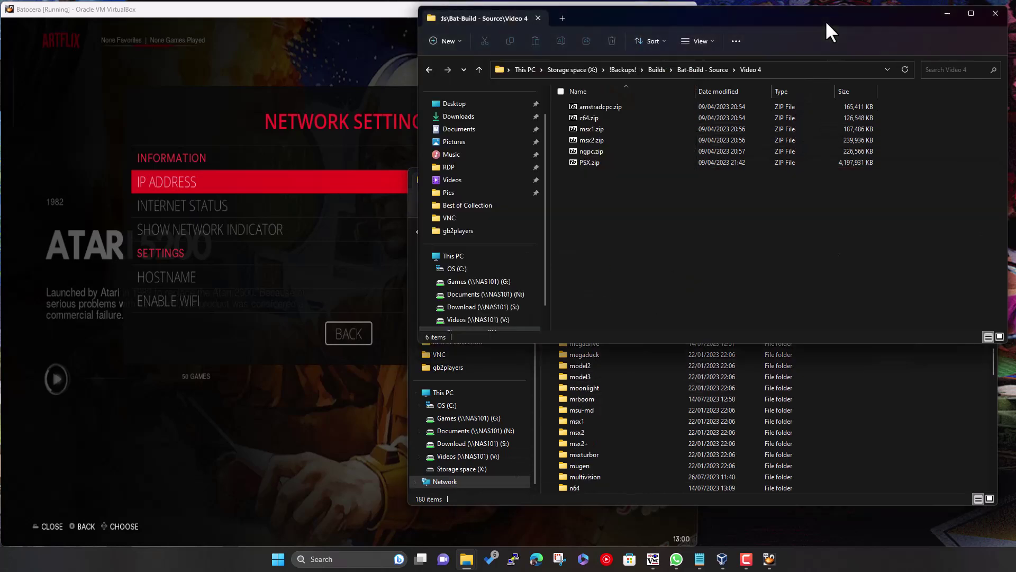
{"action": "double_click", "coordinate": [608, 106]}
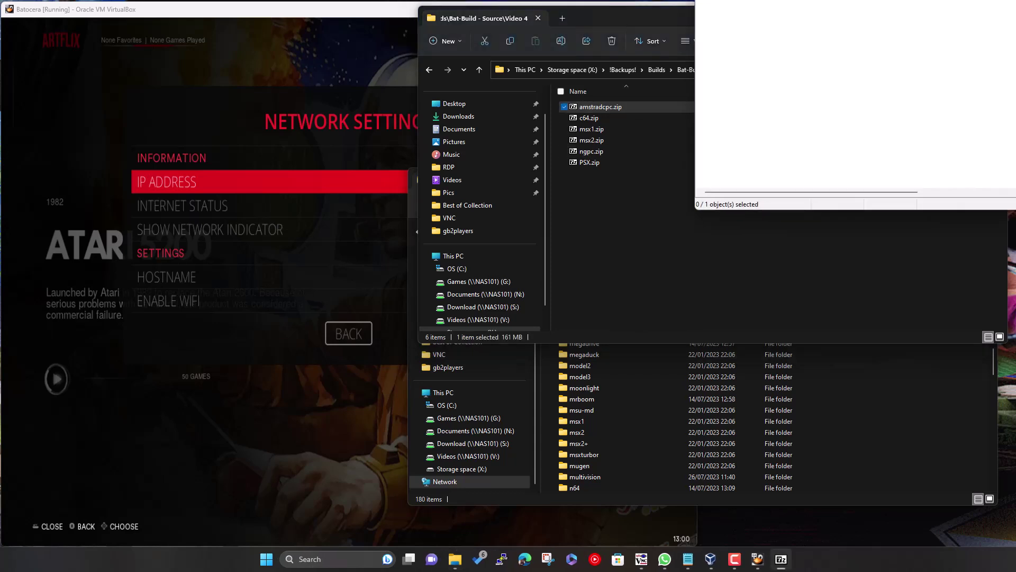
{"action": "left_click_drag", "start_coordinate": [724, 17], "coordinate": [713, 9]}
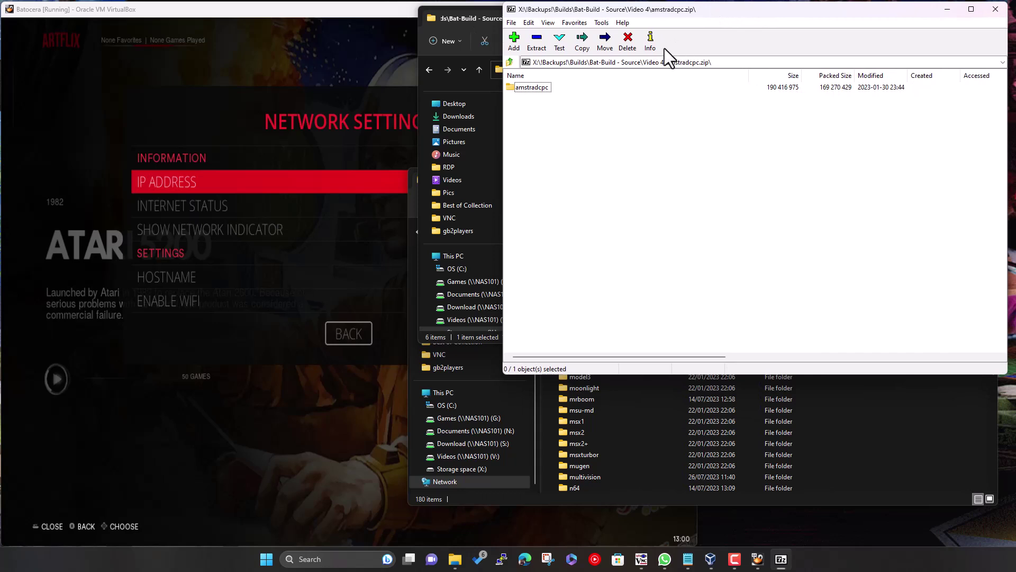
{"action": "left_click", "coordinate": [540, 88]}
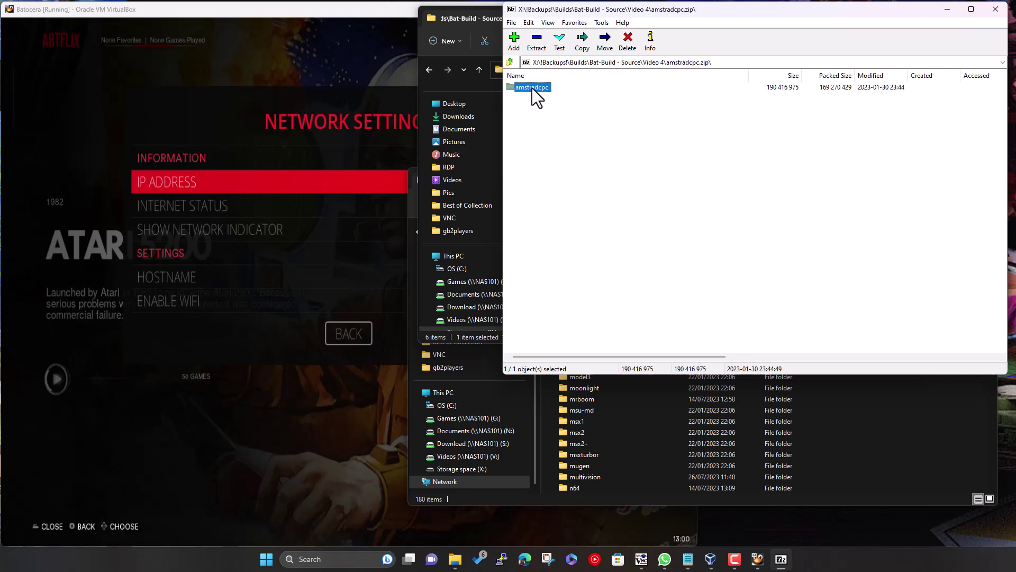
Try extracting it to \\192.168.1.97\share\roms, then cancel after wrong-password errors.
{"action": "left_click", "coordinate": [538, 45]}
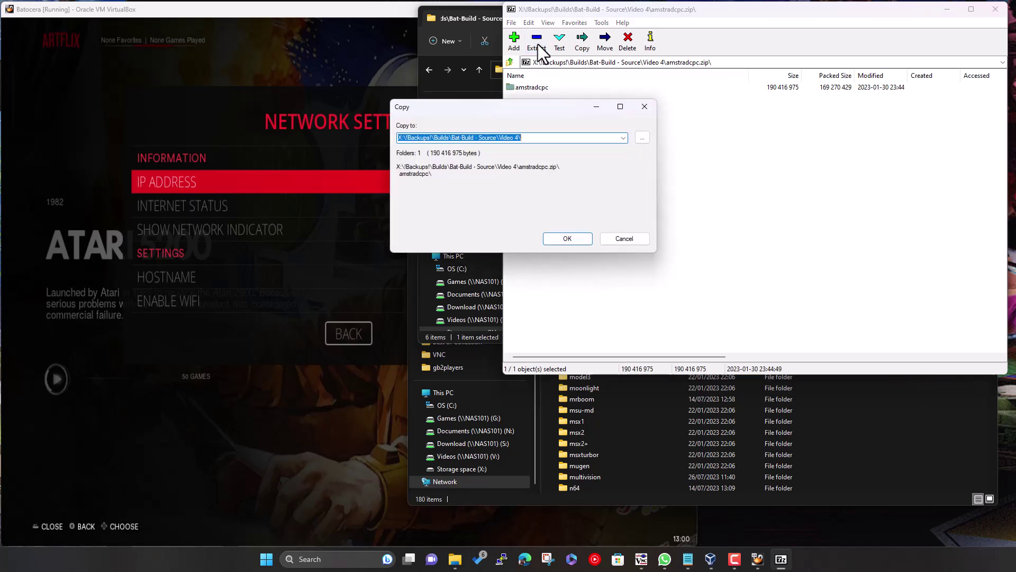
{"action": "left_click", "coordinate": [624, 137]}
{"action": "left_click", "coordinate": [532, 147]}
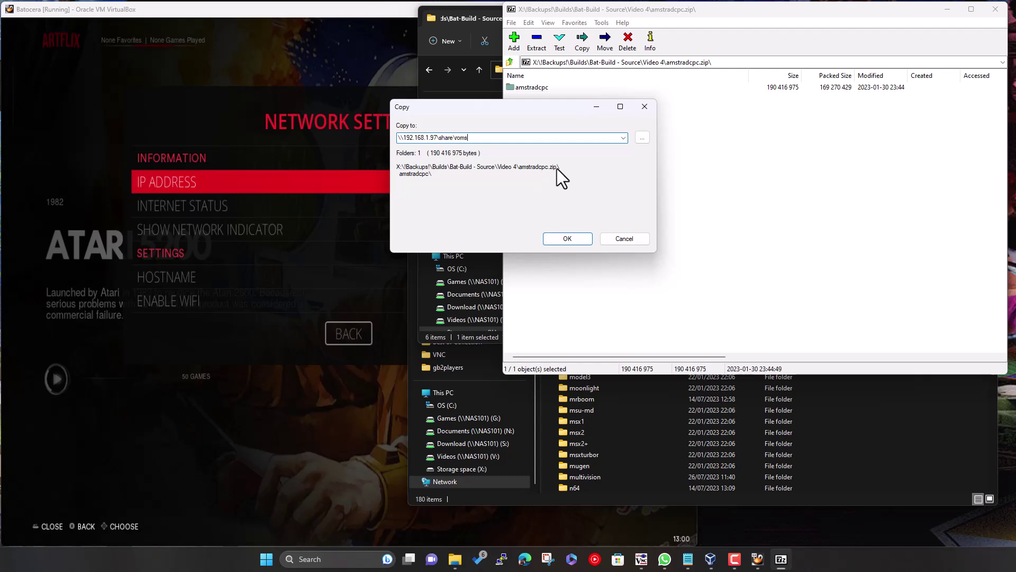
{"action": "left_click", "coordinate": [577, 240]}
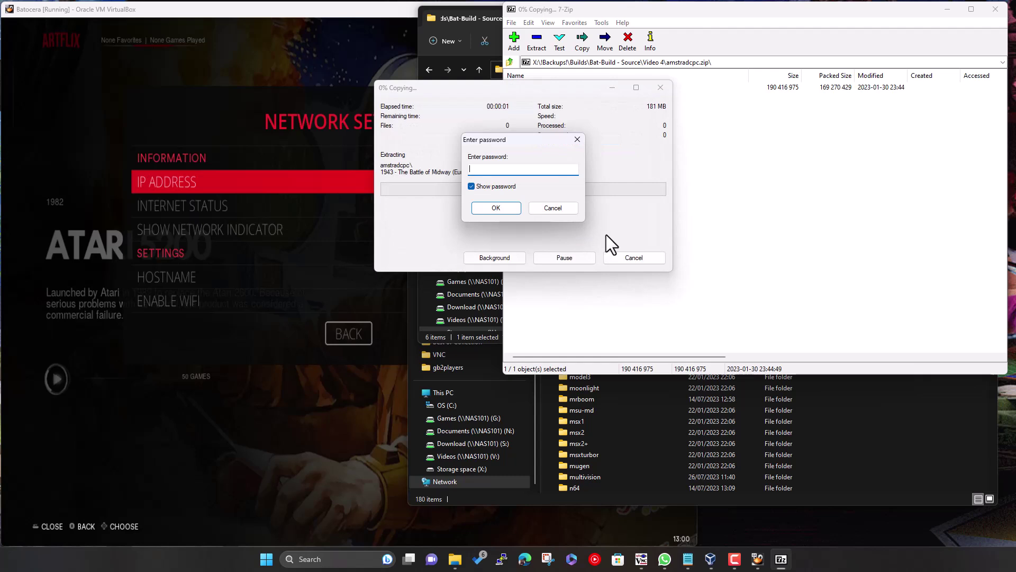
{"action": "key", "text": "Return"}
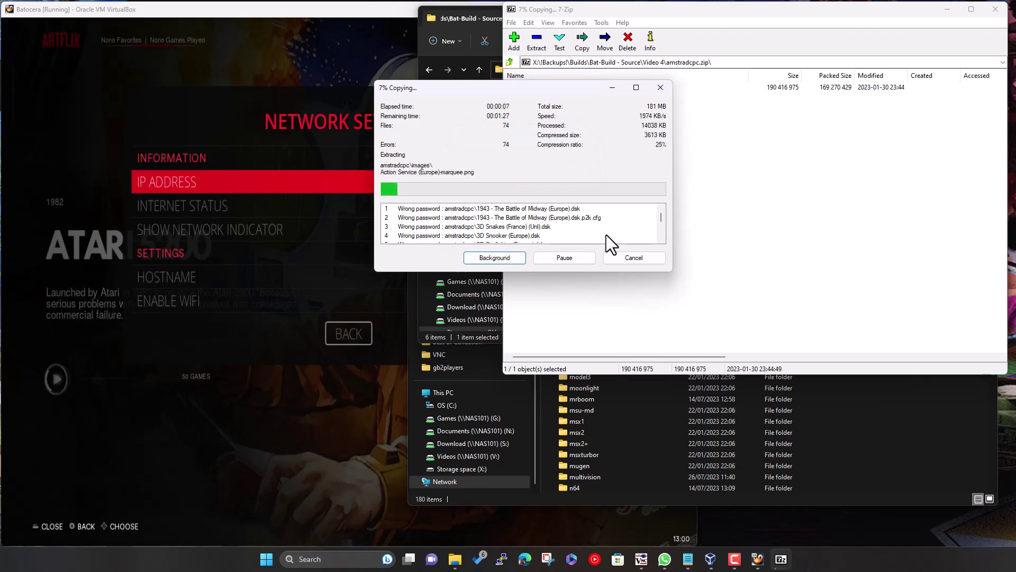
{"action": "left_click", "coordinate": [629, 257]}
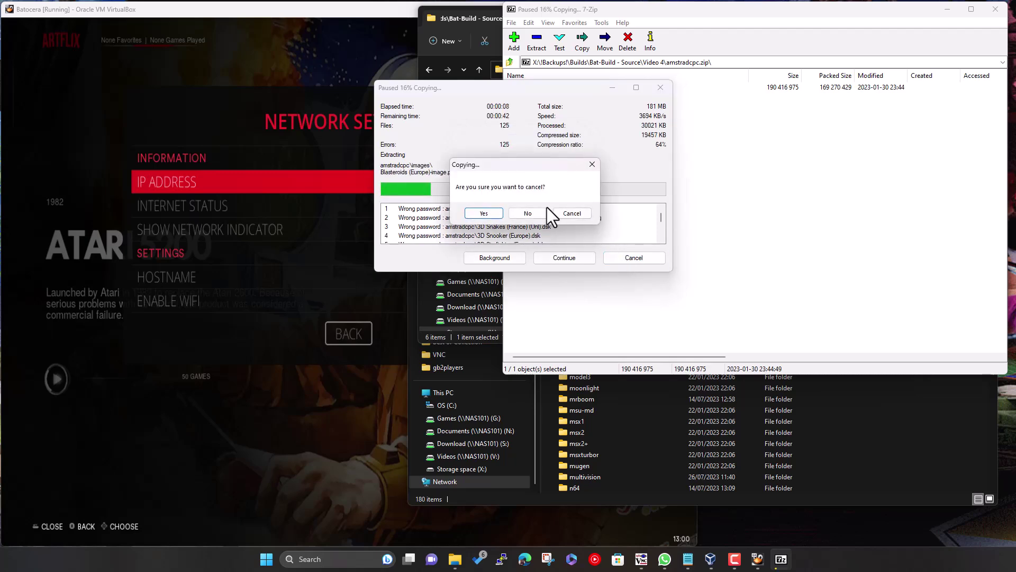
{"action": "left_click", "coordinate": [484, 213]}
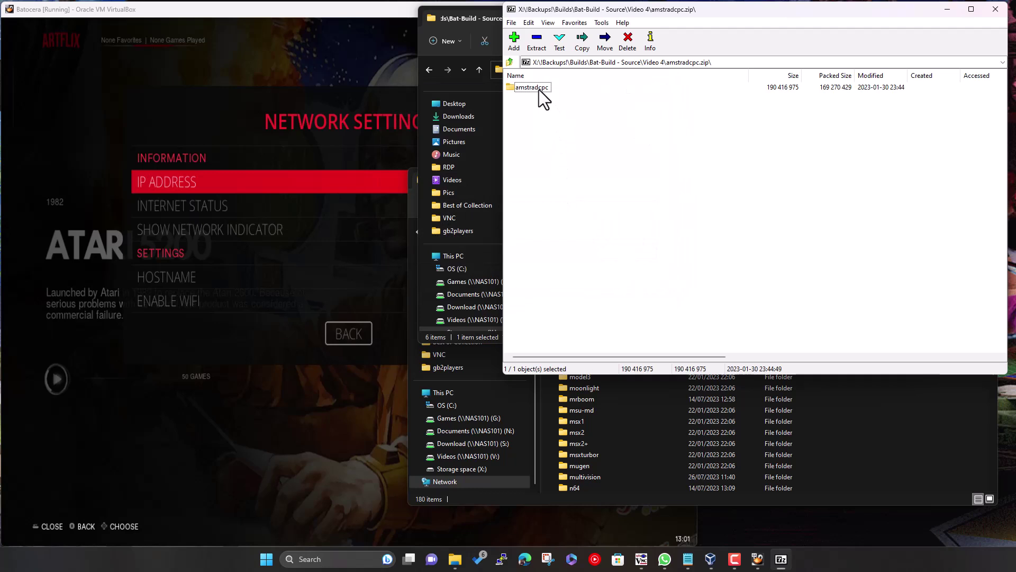
Re-extract amstradcpc to \\192.168.1.97\share\roms with Yes to All and the correct archive password.
{"action": "left_click", "coordinate": [542, 42]}
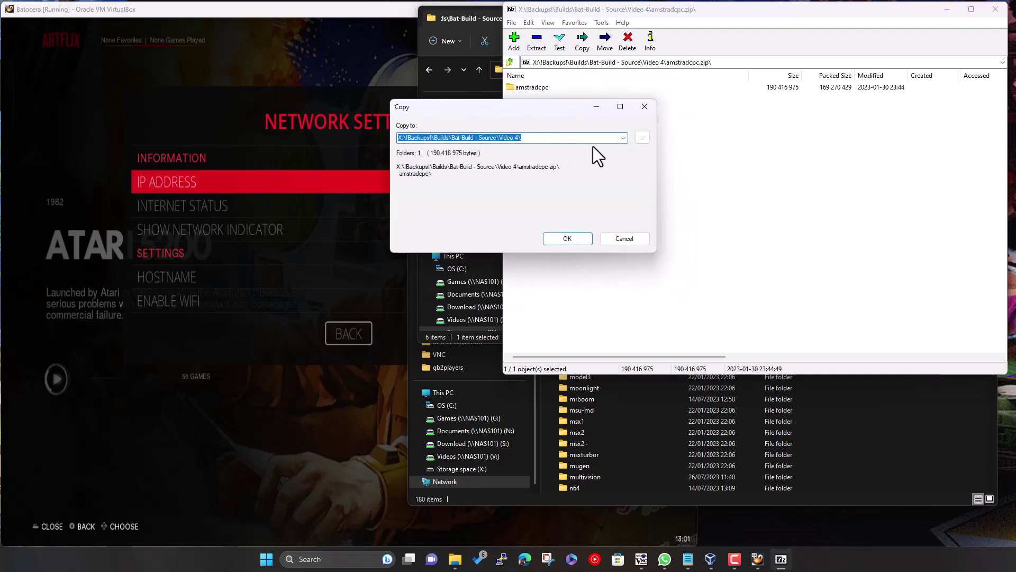
{"action": "left_click", "coordinate": [623, 138]}
{"action": "left_click", "coordinate": [516, 146]}
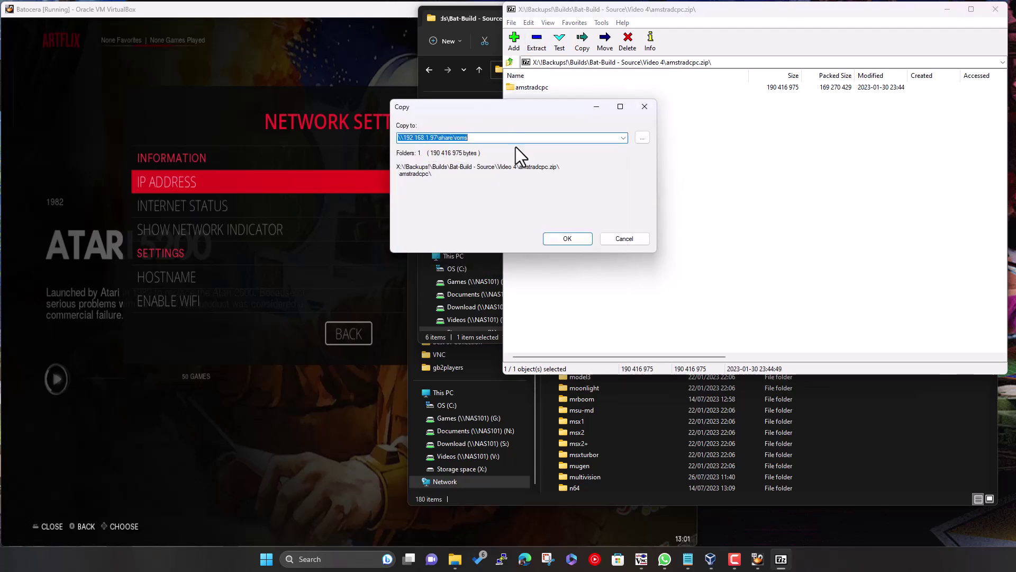
{"action": "left_click", "coordinate": [562, 240]}
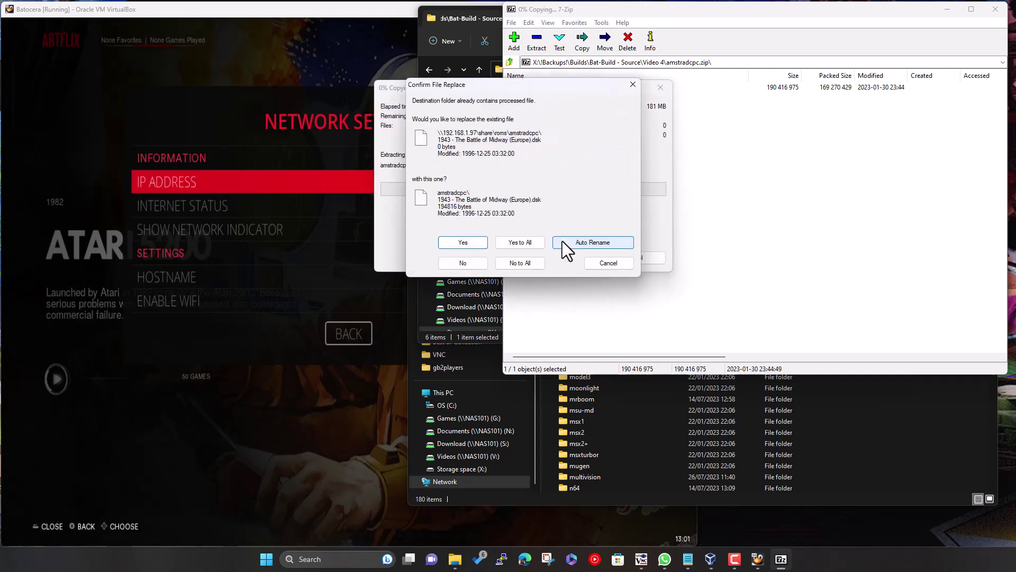
{"action": "left_click", "coordinate": [526, 242]}
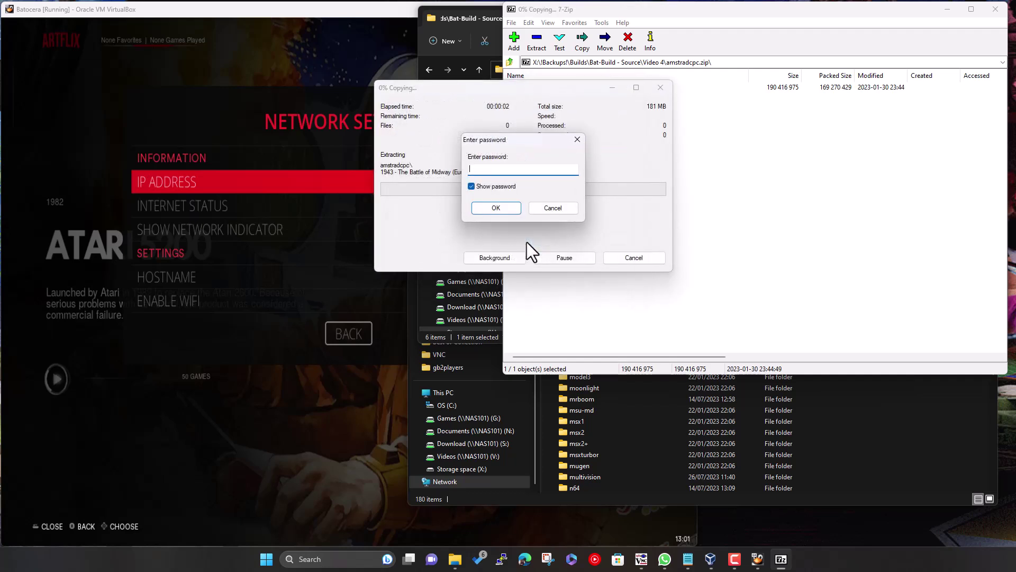
{"action": "key", "text": "Return"}
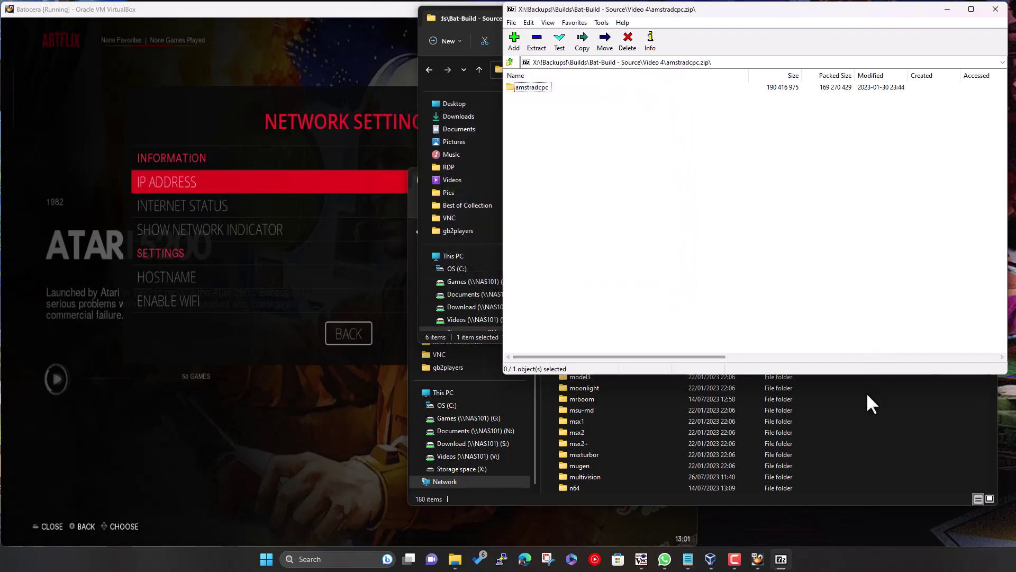
Open the extracted amstradcpc folder on the roms share.
{"action": "left_click", "coordinate": [847, 414]}
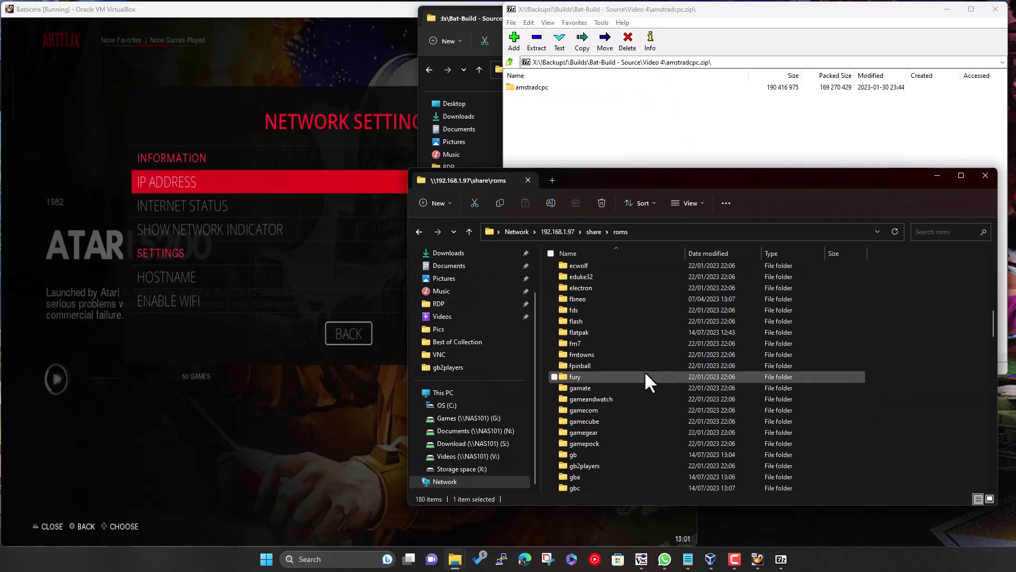
{"action": "scroll", "coordinate": [644, 377], "scroll_direction": "up", "scroll_amount": 15}
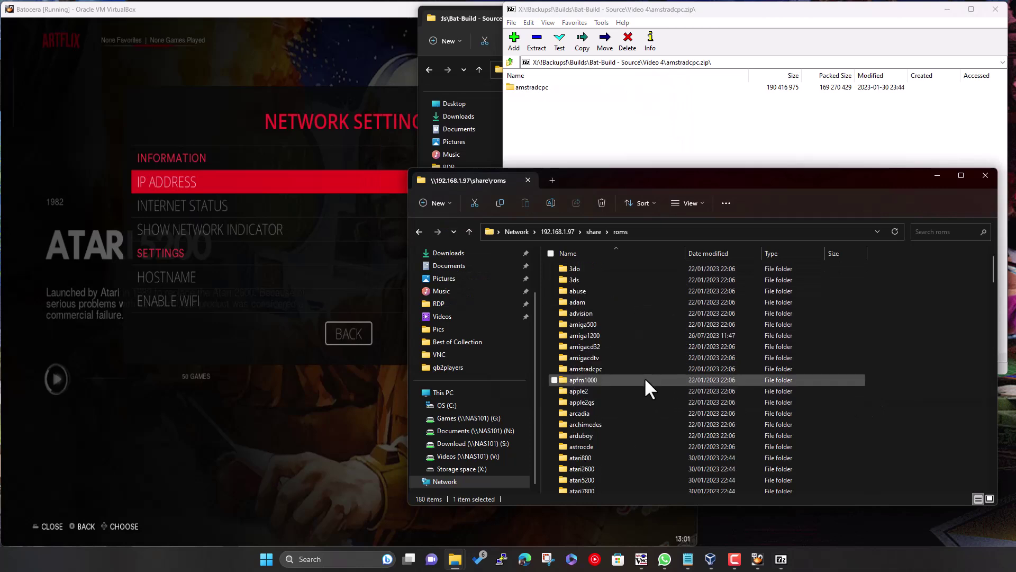
{"action": "double_click", "coordinate": [611, 366]}
{"action": "scroll", "coordinate": [663, 377], "scroll_direction": "down", "scroll_amount": 4}
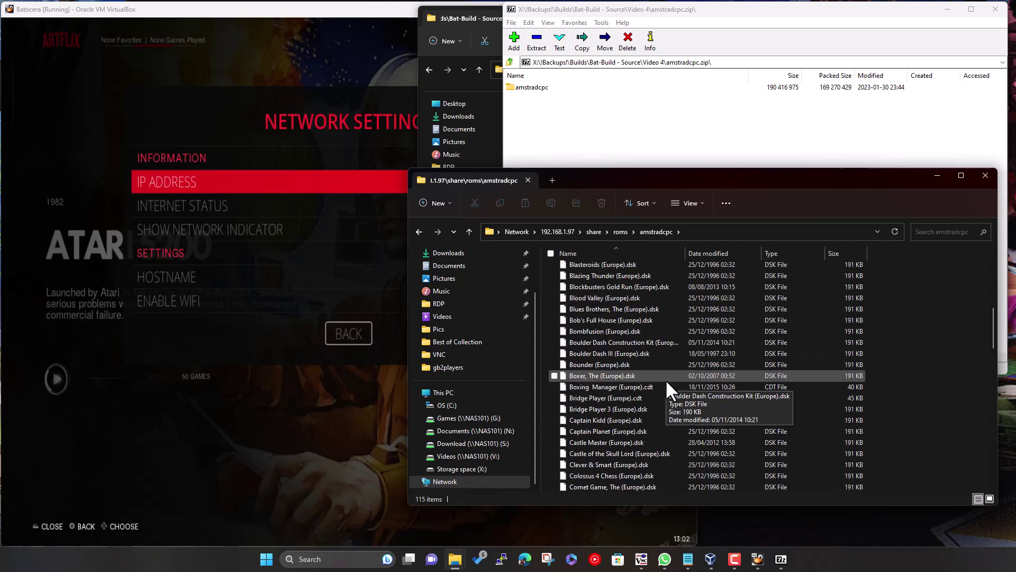
{"action": "scroll", "coordinate": [675, 413], "scroll_direction": "up", "scroll_amount": 6}
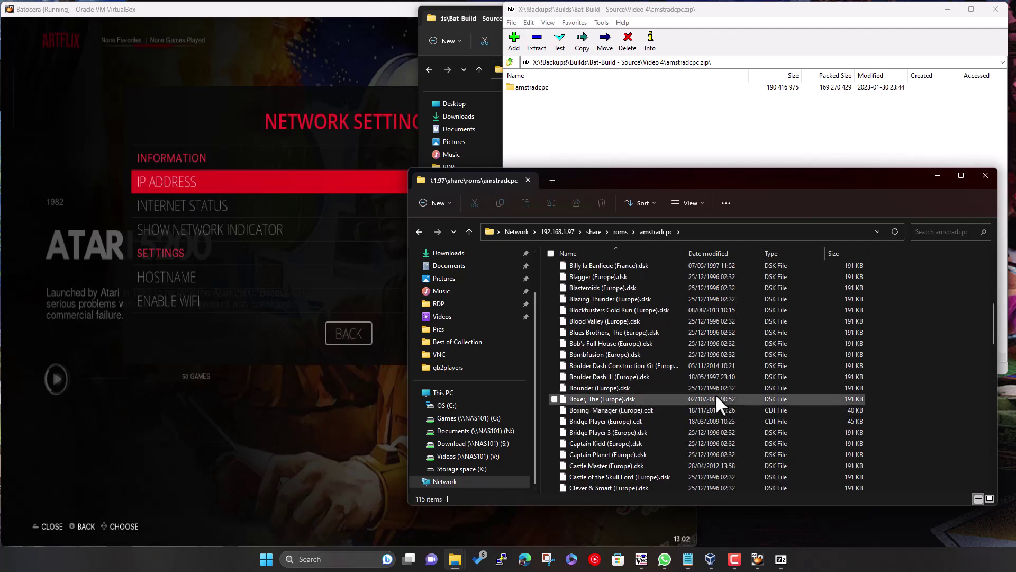
{"action": "scroll", "coordinate": [709, 399], "scroll_direction": "up", "scroll_amount": 8}
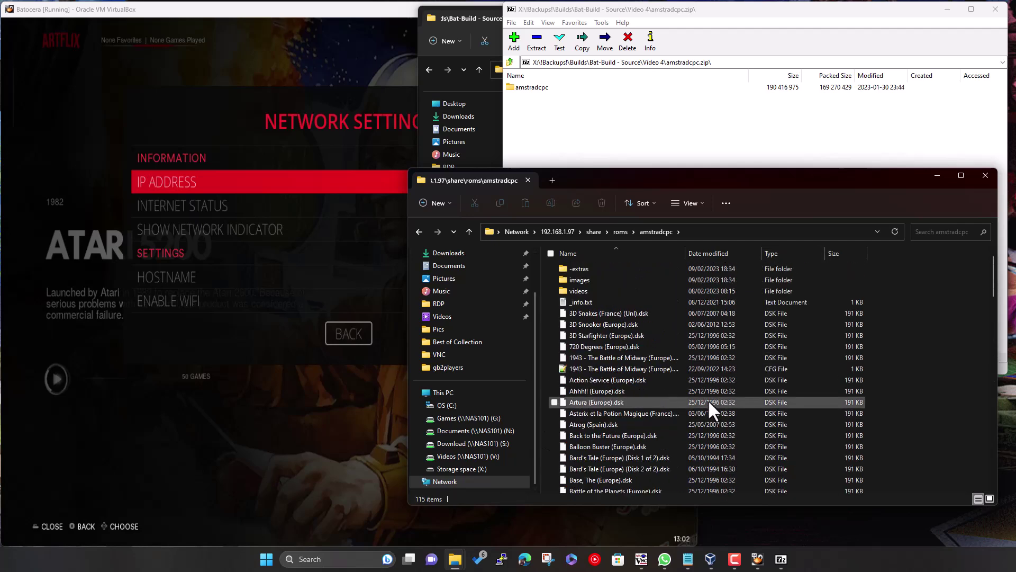
Browse the images folder as Large icons thumbnails.
{"action": "double_click", "coordinate": [592, 278]}
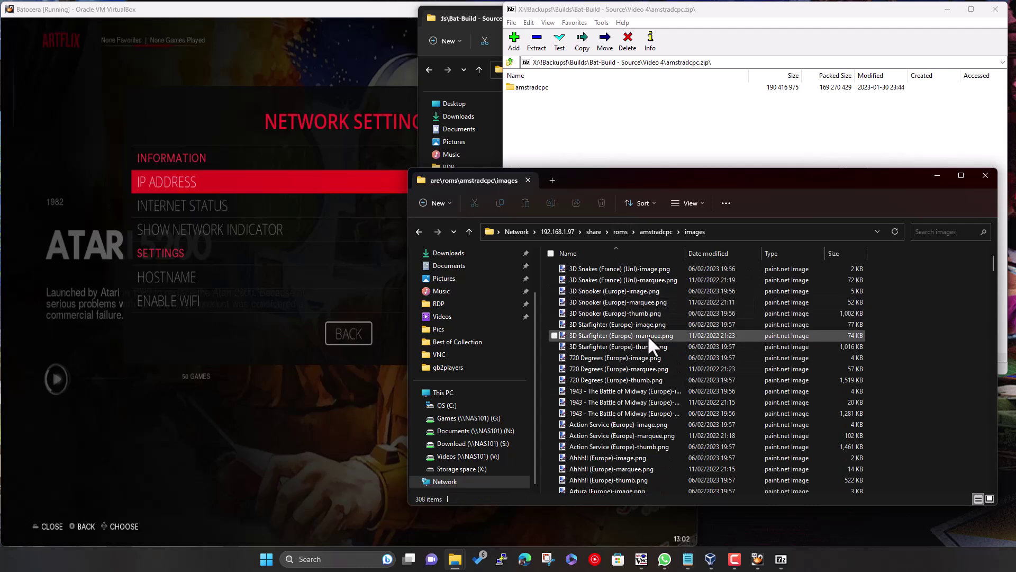
{"action": "left_click", "coordinate": [694, 202]}
{"action": "left_click", "coordinate": [701, 241]}
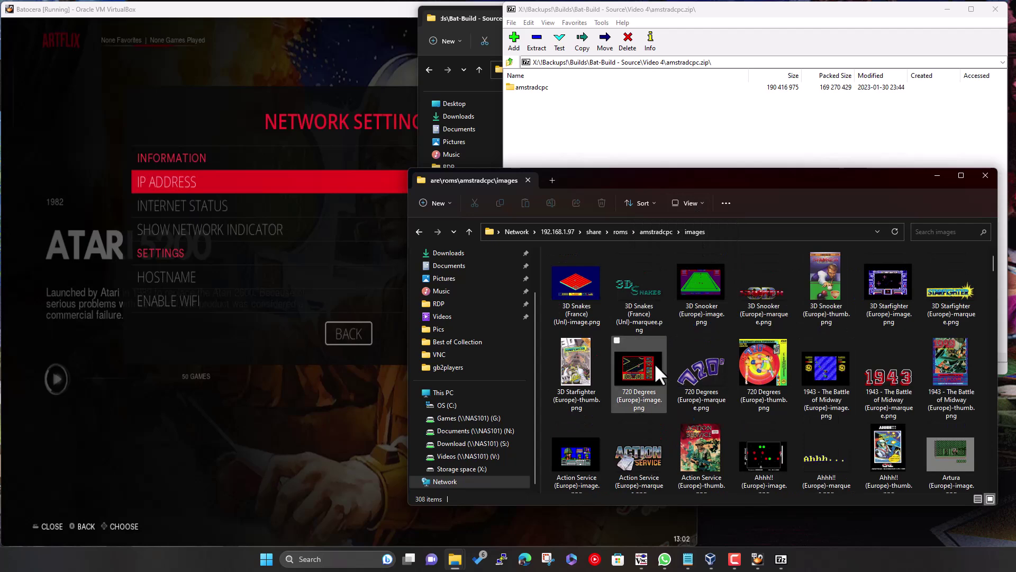
{"action": "scroll", "coordinate": [710, 381], "scroll_direction": "down", "scroll_amount": 1}
{"action": "scroll", "coordinate": [710, 380], "scroll_direction": "down", "scroll_amount": 5}
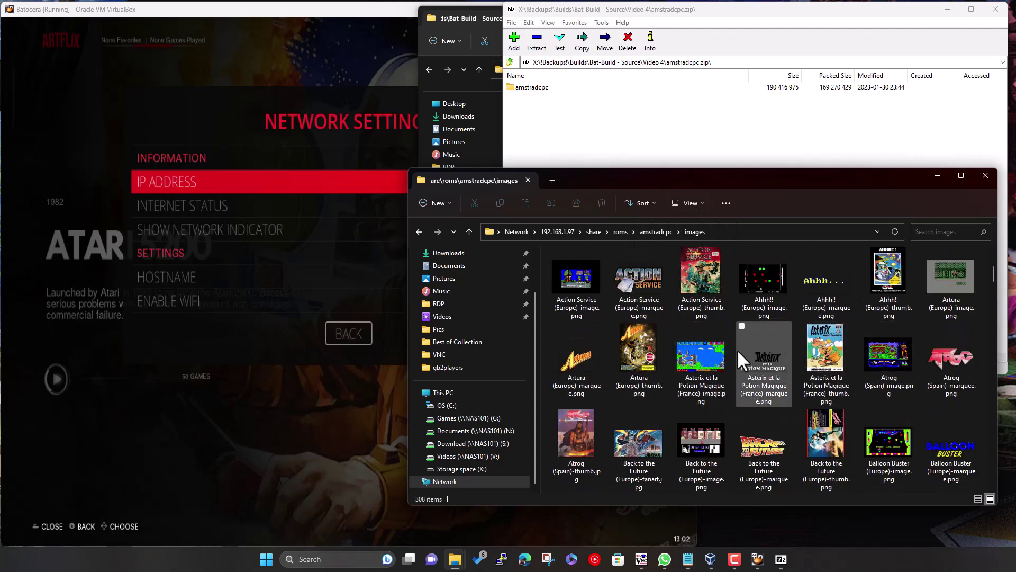
{"action": "scroll", "coordinate": [778, 372], "scroll_direction": "up", "scroll_amount": 7}
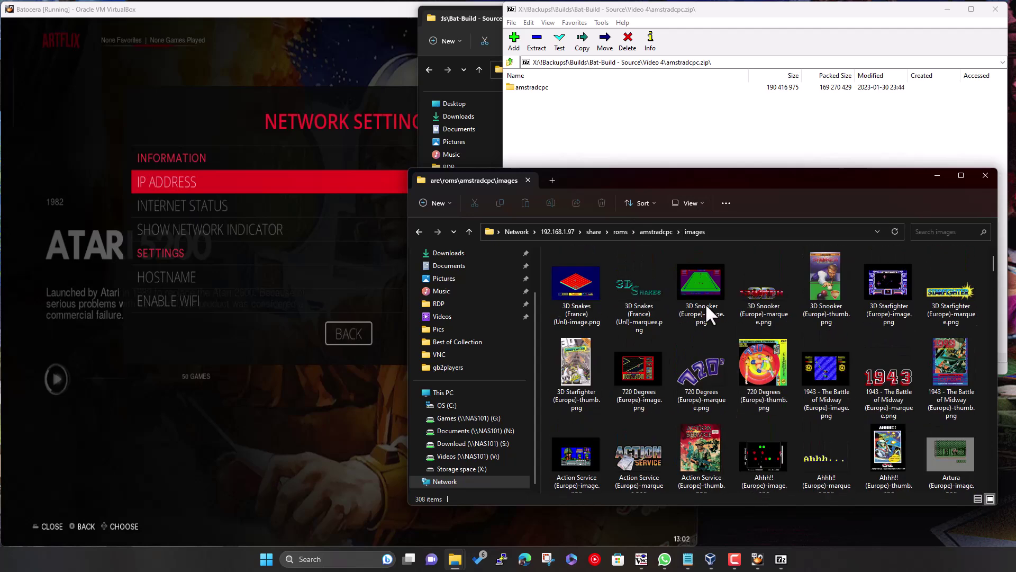
Browse the contents of the videos folder.
{"action": "left_click", "coordinate": [657, 232]}
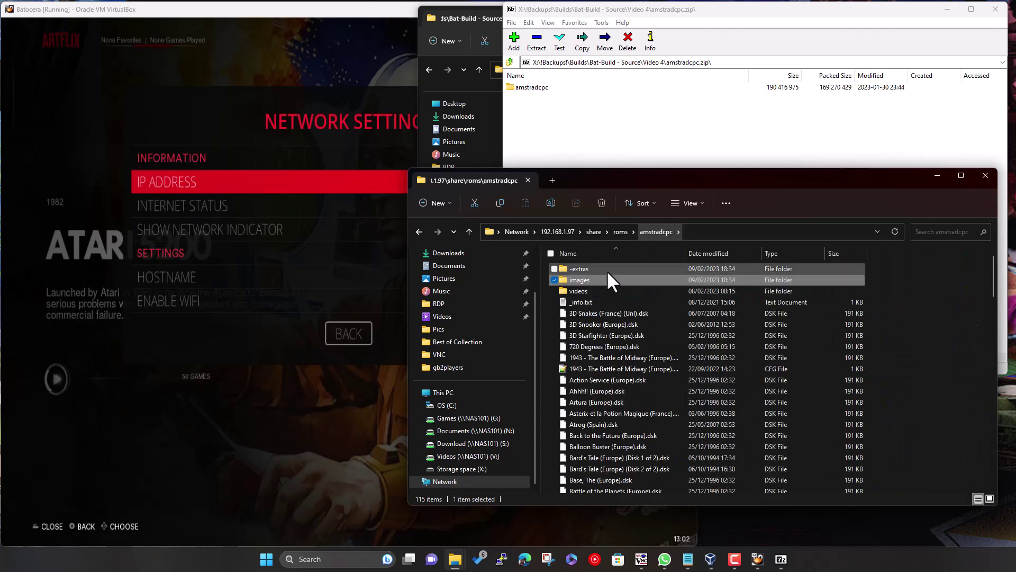
{"action": "left_click", "coordinate": [601, 291]}
{"action": "double_click", "coordinate": [600, 291]}
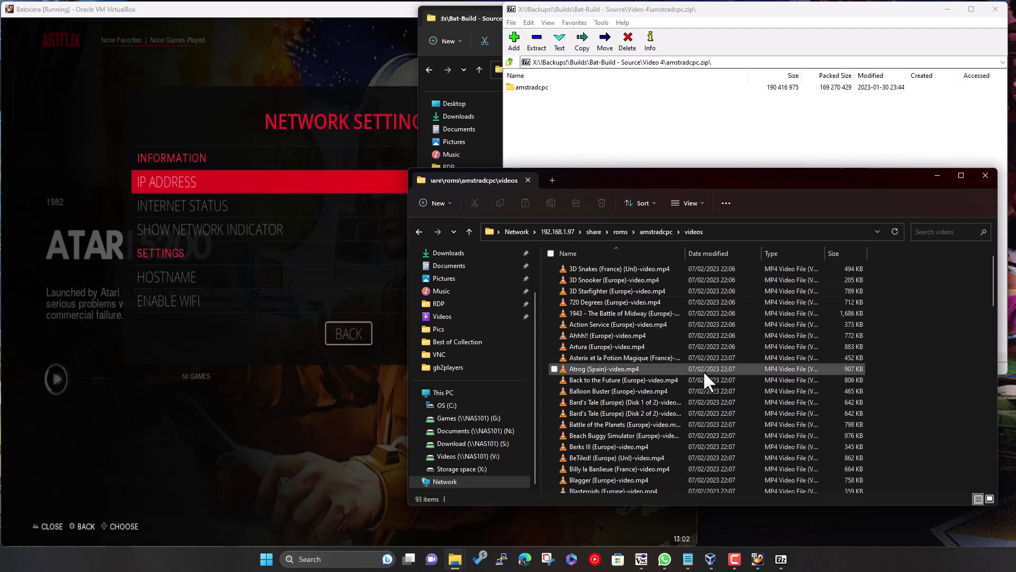
{"action": "scroll", "coordinate": [647, 367], "scroll_direction": "down", "scroll_amount": 15}
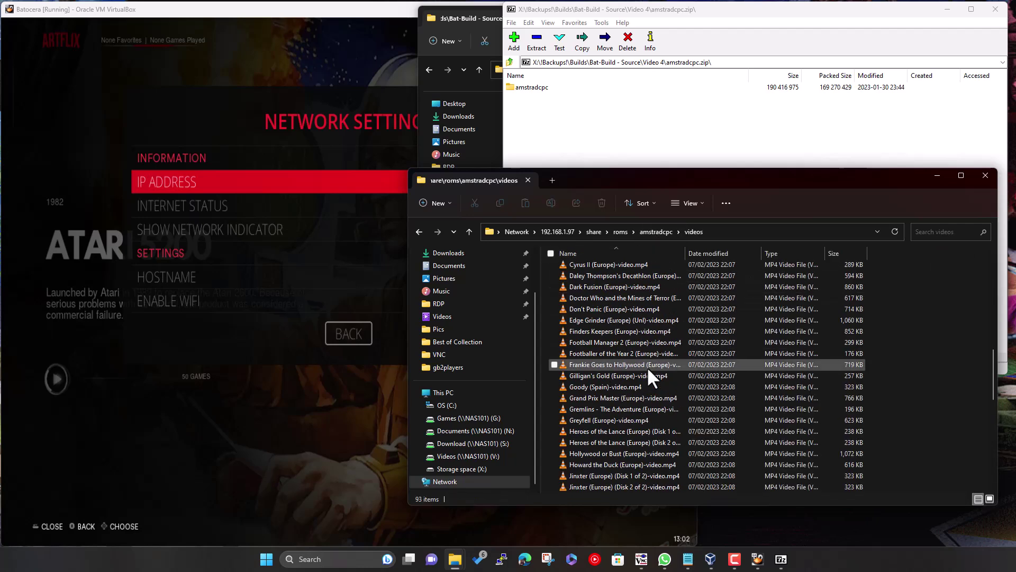
{"action": "scroll", "coordinate": [635, 407], "scroll_direction": "up", "scroll_amount": 15}
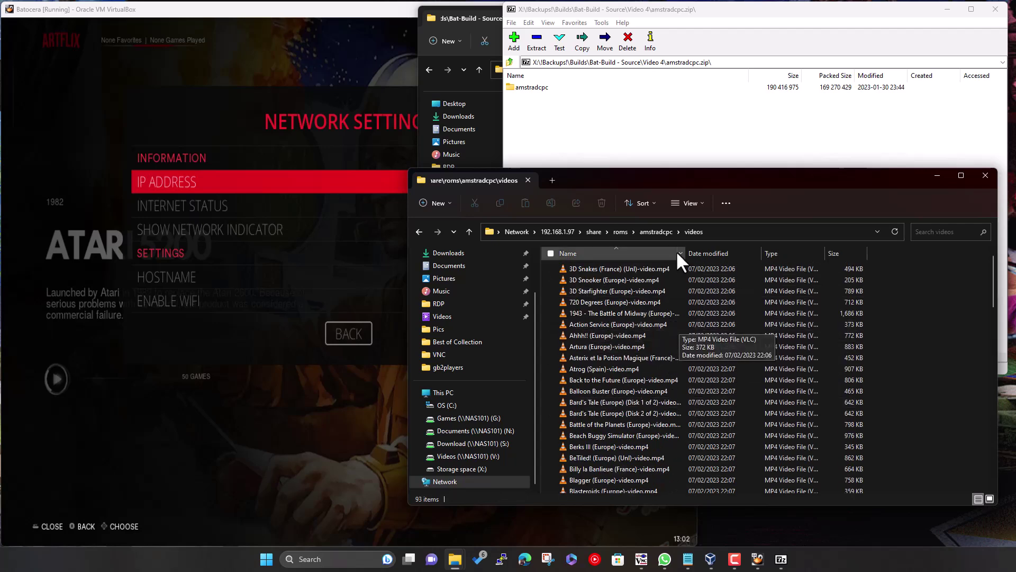
Check the -extras folder's manuals and maps subfolders, then return to amstradcpc.
{"action": "left_click", "coordinate": [659, 233]}
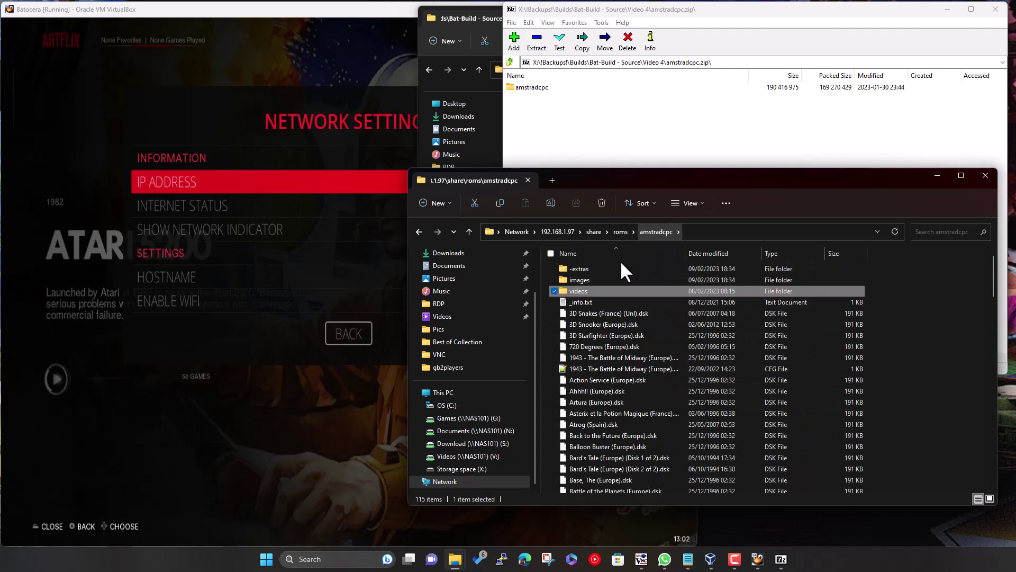
{"action": "double_click", "coordinate": [599, 267]}
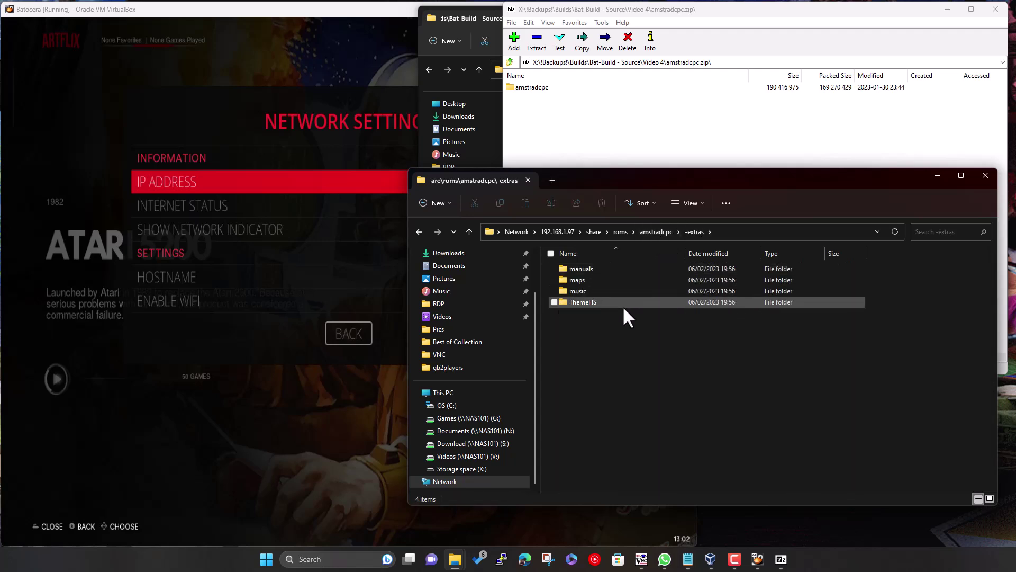
{"action": "double_click", "coordinate": [608, 268]}
{"action": "left_click", "coordinate": [694, 229]}
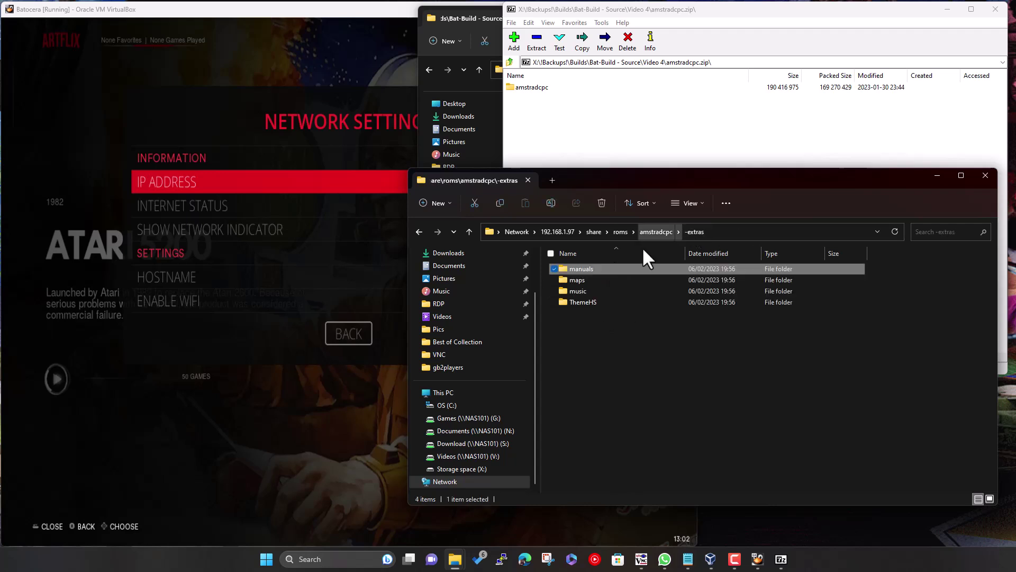
{"action": "left_click", "coordinate": [596, 281]}
{"action": "double_click", "coordinate": [595, 281]}
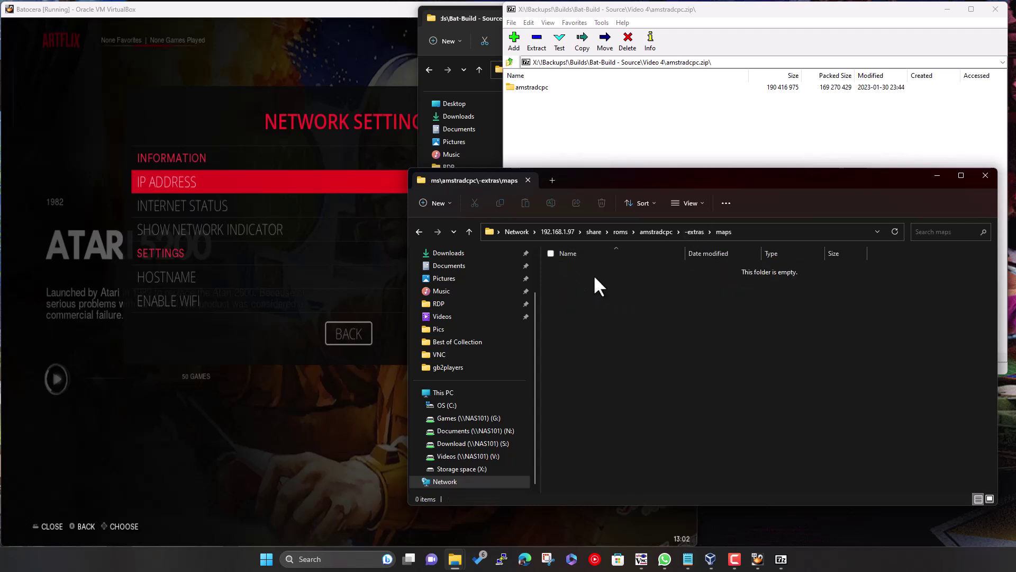
{"action": "left_click", "coordinate": [699, 229]}
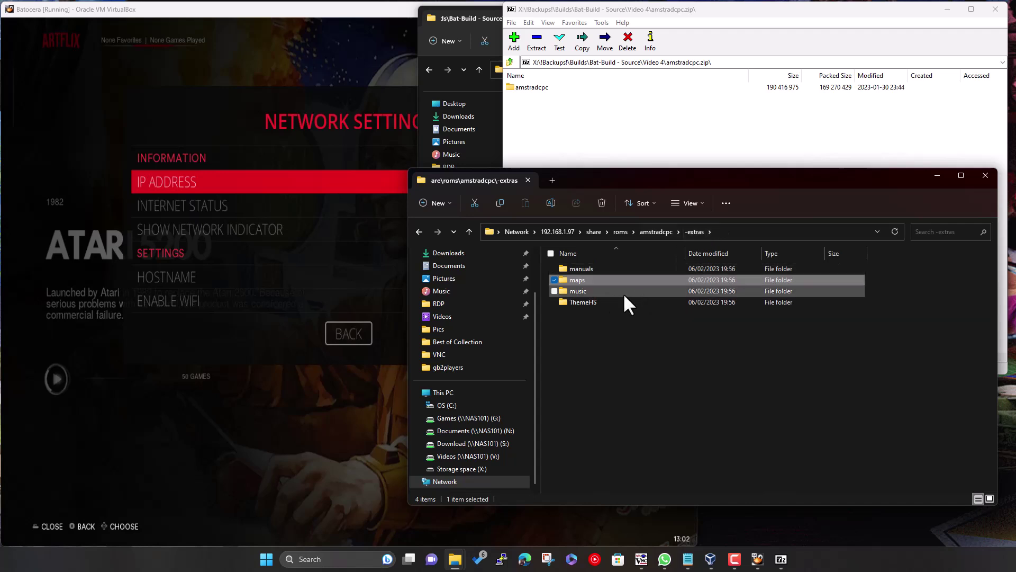
{"action": "left_click", "coordinate": [661, 232]}
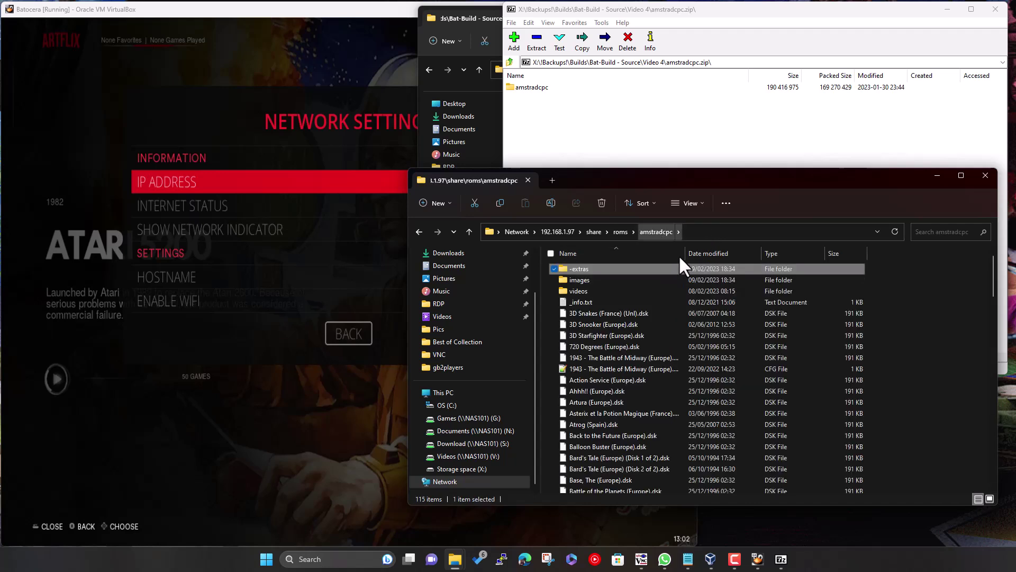
Open c64.zip from the Video 4 folder in 7-Zip.
{"action": "left_click", "coordinate": [619, 232]}
{"action": "left_click", "coordinate": [657, 135]}
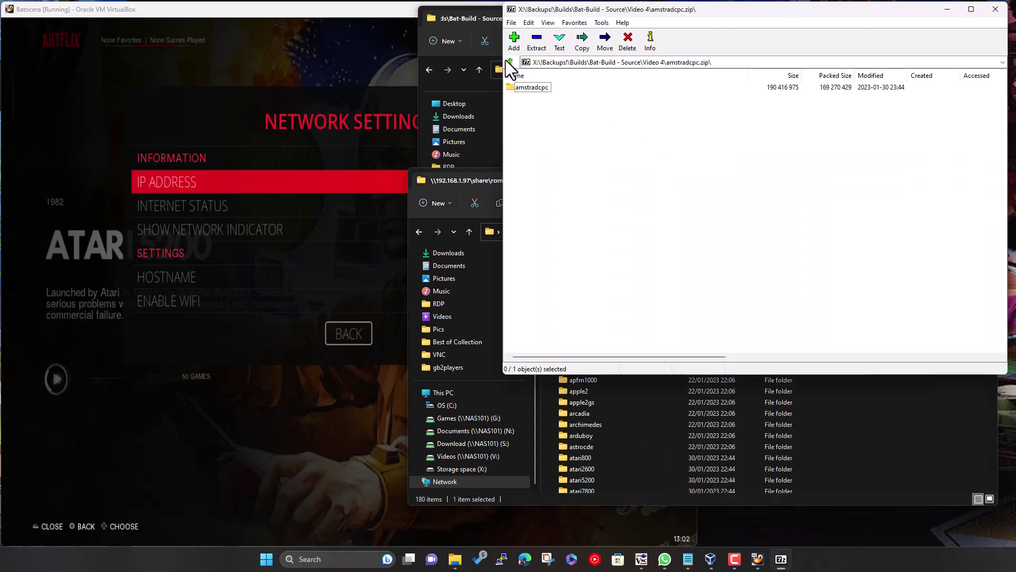
{"action": "left_click", "coordinate": [510, 61]}
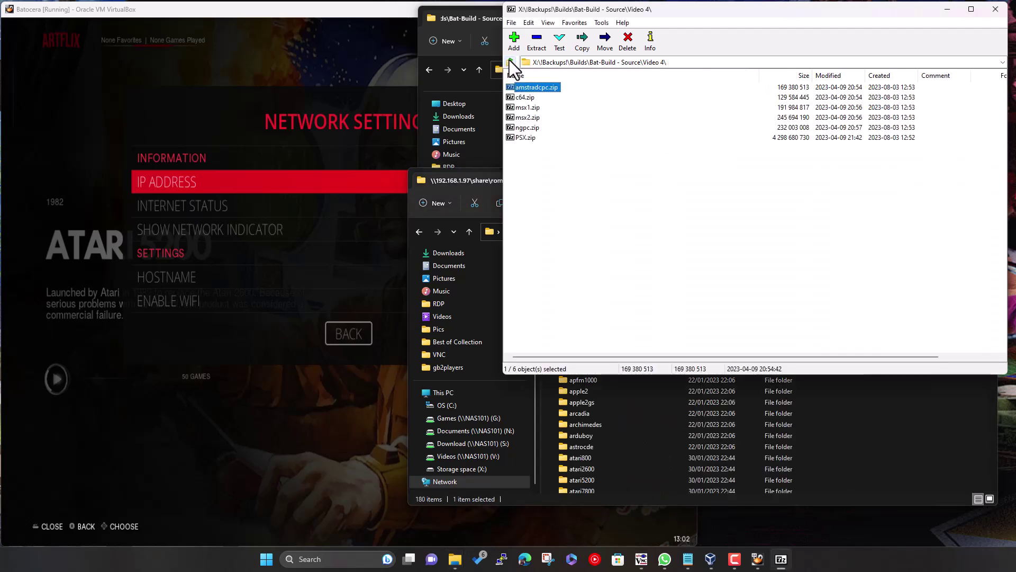
{"action": "double_click", "coordinate": [528, 96]}
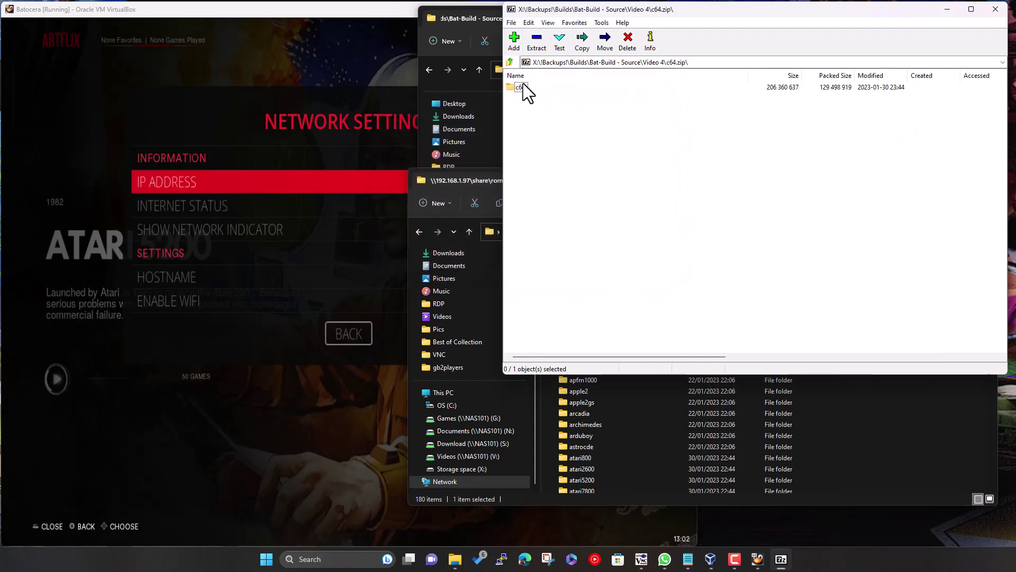
Extract the c64 folder to \\192.168.1.97\share\roms with the archive password, replacing all files.
{"action": "left_click", "coordinate": [537, 43]}
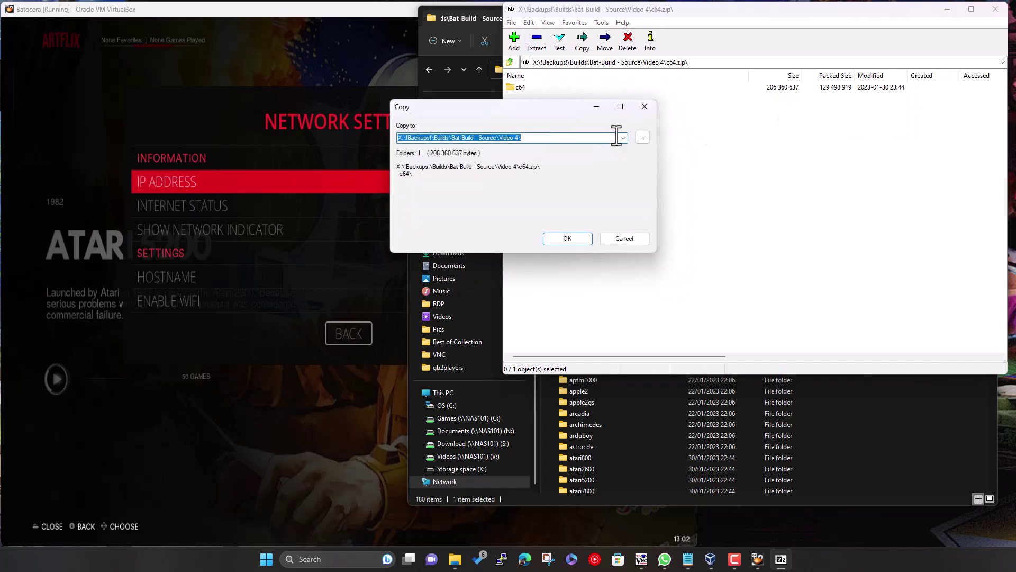
{"action": "left_click", "coordinate": [624, 138]}
{"action": "left_click", "coordinate": [543, 147]}
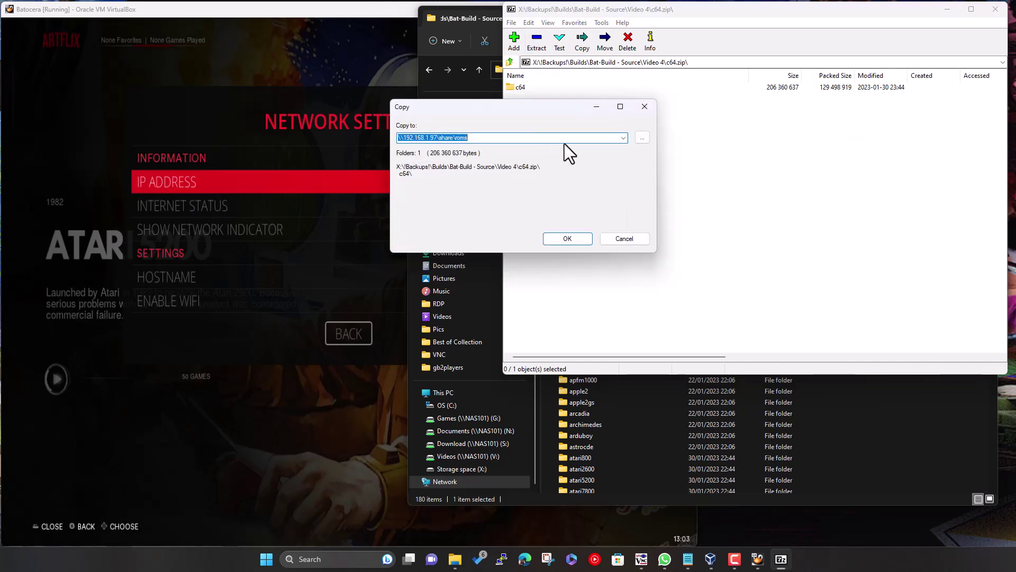
{"action": "left_click", "coordinate": [568, 235]}
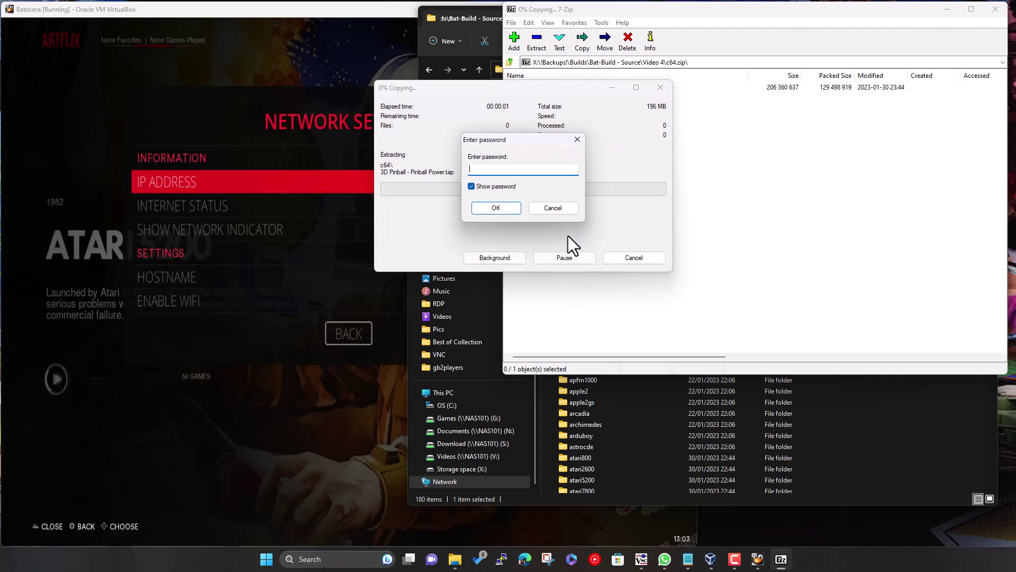
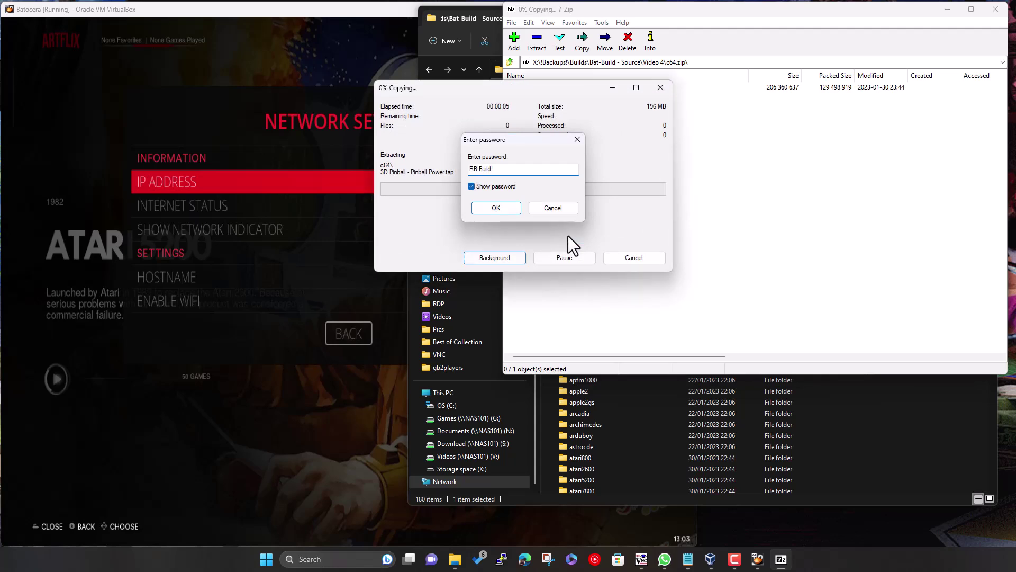
{"action": "key", "text": "Return"}
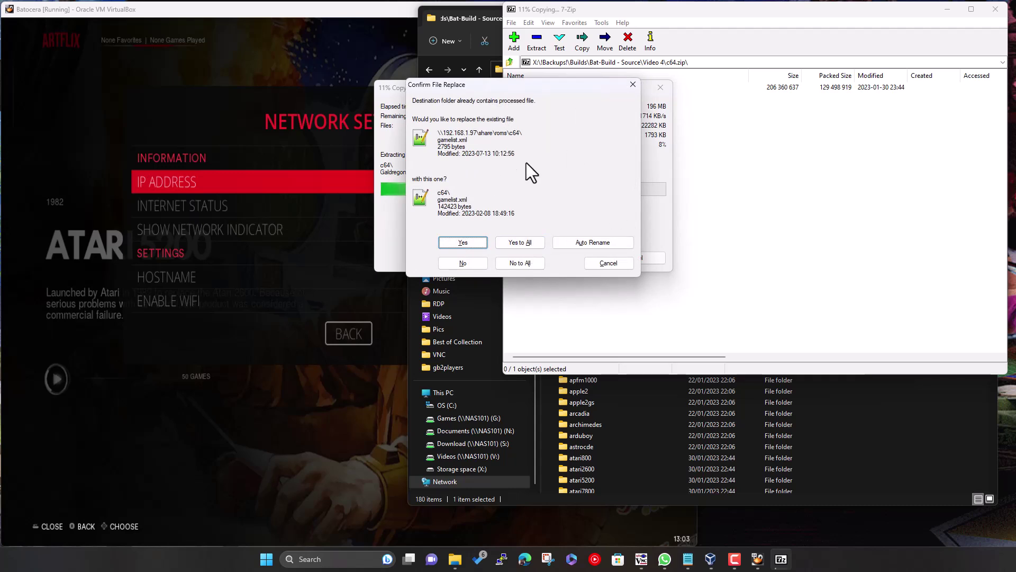
{"action": "left_click", "coordinate": [515, 247]}
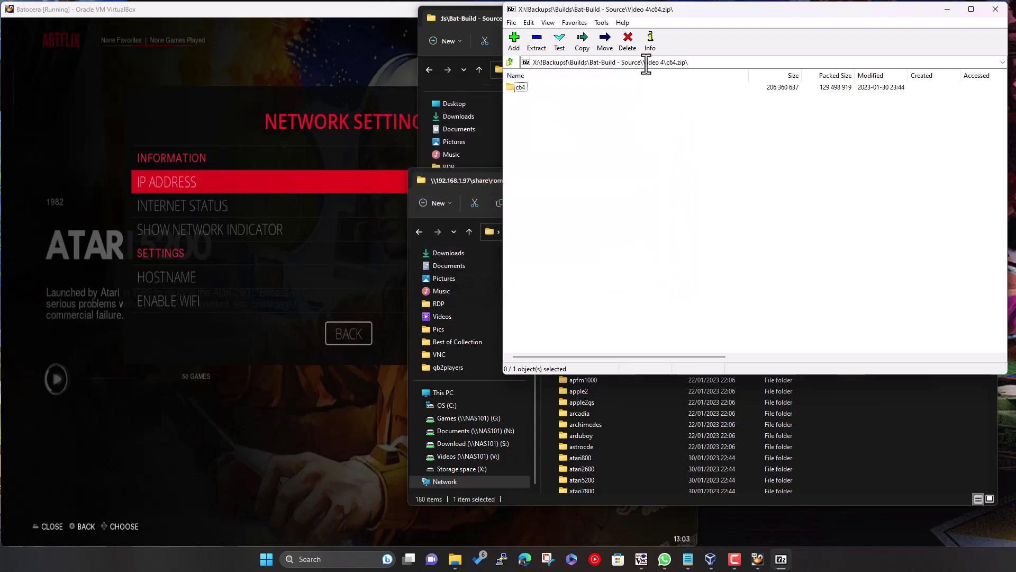
Extract msx1.zip's msx1 folder to \\192.168.1.97\share\roms with the password, choosing Yes to All.
{"action": "left_click", "coordinate": [510, 62]}
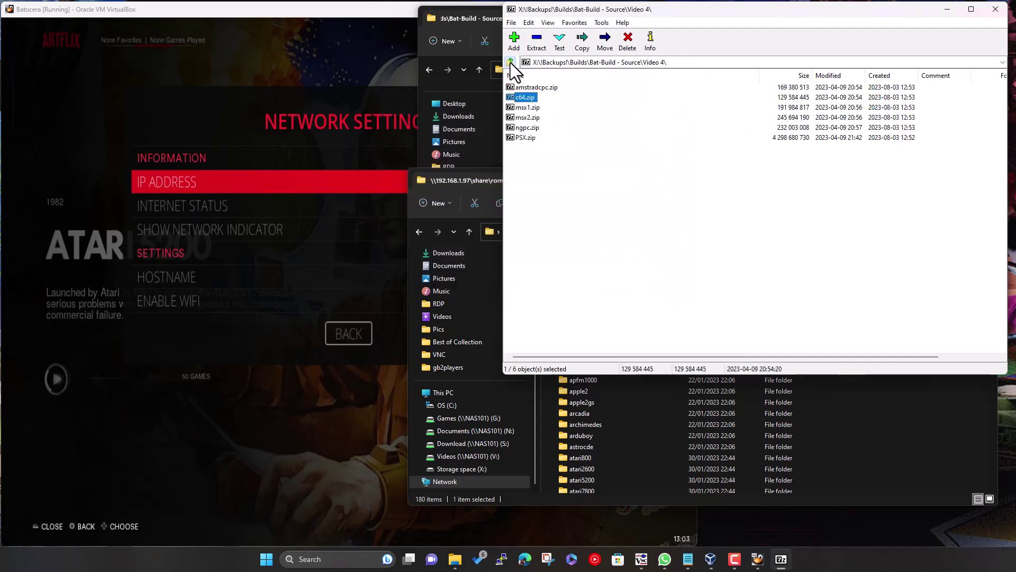
{"action": "double_click", "coordinate": [526, 107]}
{"action": "left_click", "coordinate": [583, 40]}
{"action": "left_click", "coordinate": [623, 137]}
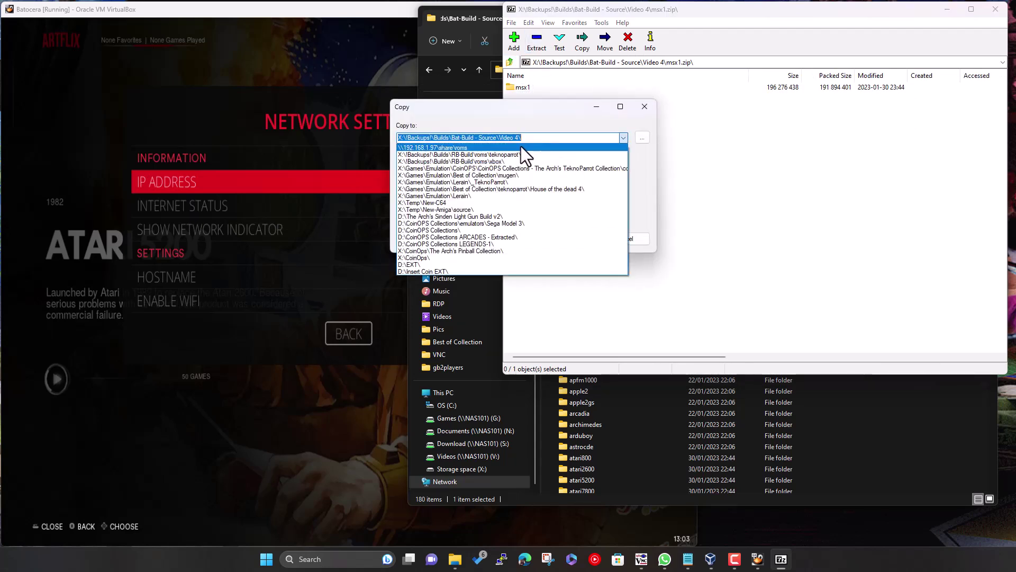
{"action": "left_click", "coordinate": [521, 146]}
{"action": "left_click", "coordinate": [567, 238]}
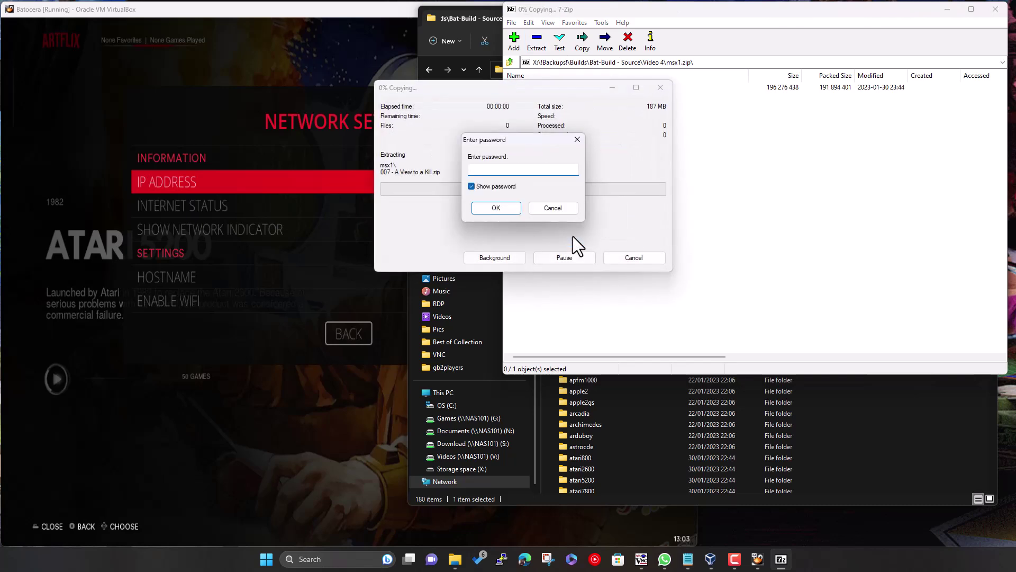
{"action": "key", "text": "Return"}
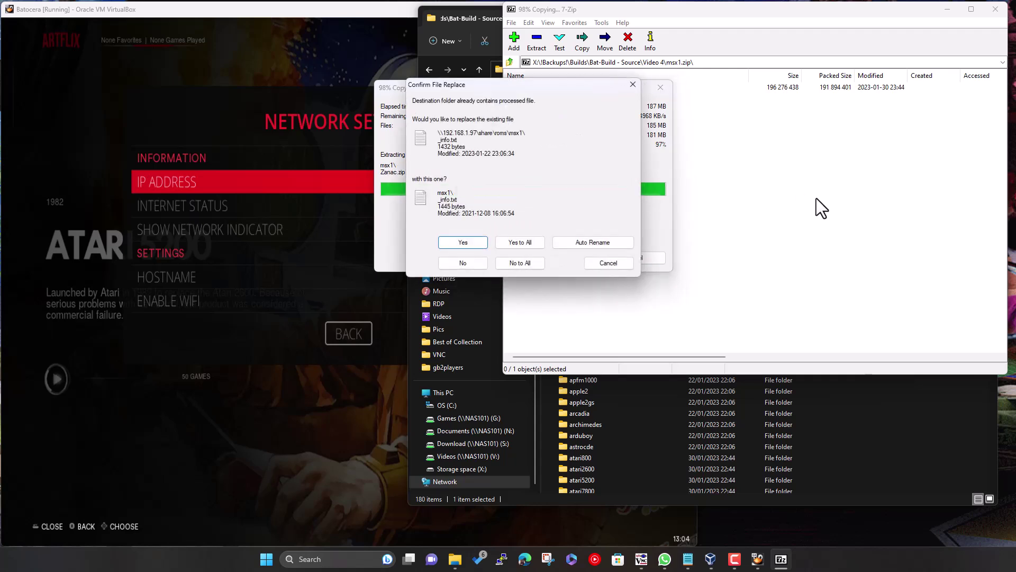
{"action": "left_click", "coordinate": [539, 243]}
{"action": "left_click", "coordinate": [510, 62]}
Open msx2.zip and extract its msx2 folder to \\192.168.1.97\share\roms with the archive password.
{"action": "double_click", "coordinate": [524, 117]}
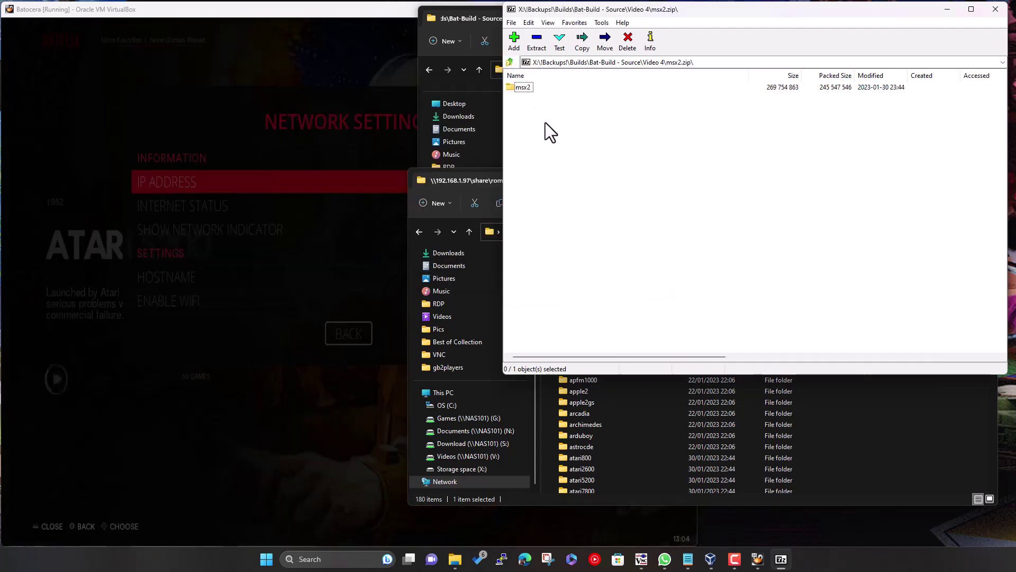
{"action": "left_click", "coordinate": [536, 42]}
{"action": "left_click", "coordinate": [623, 137]}
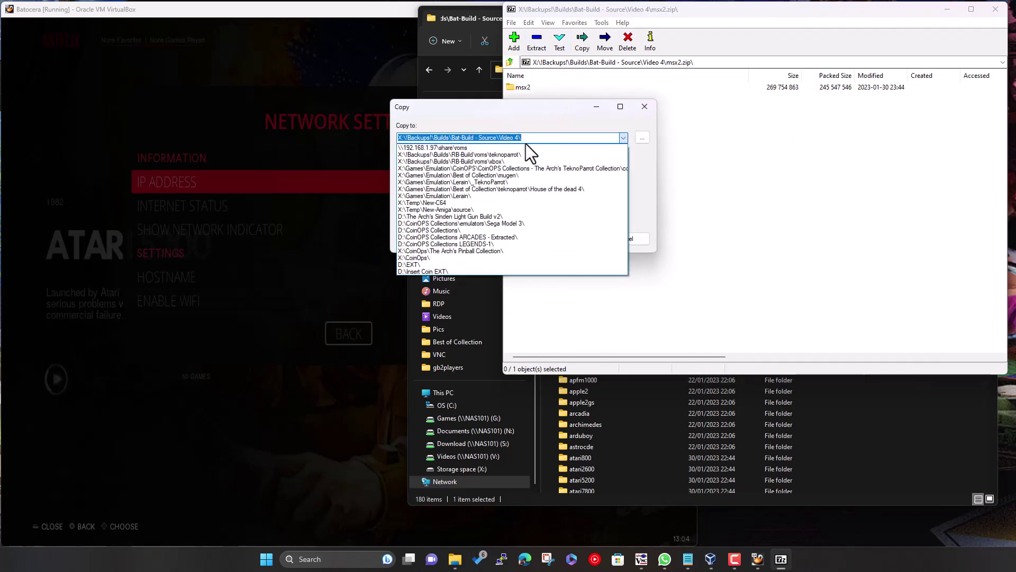
{"action": "left_click", "coordinate": [526, 144]}
{"action": "left_click", "coordinate": [568, 238]}
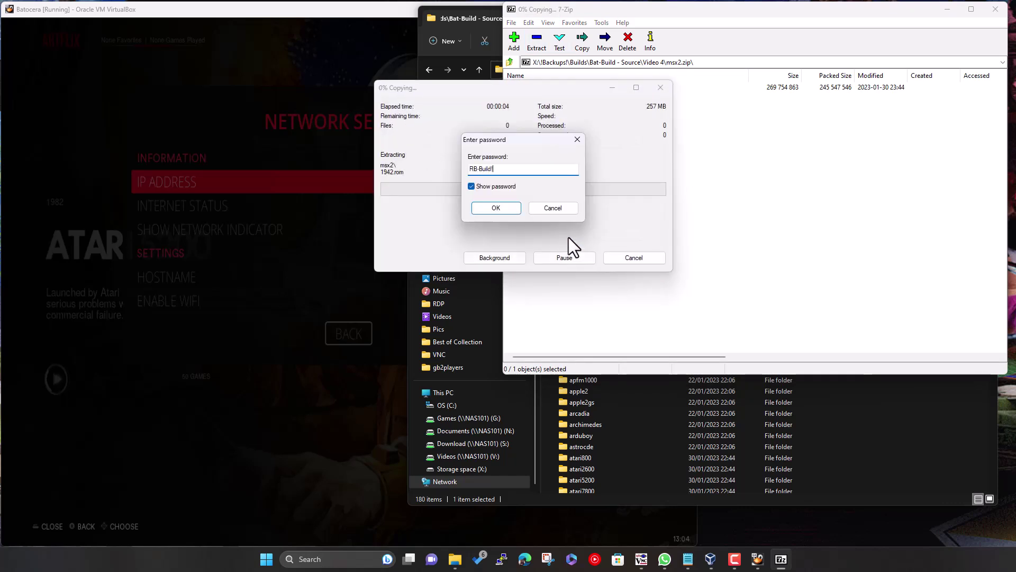
{"action": "key", "text": "Return"}
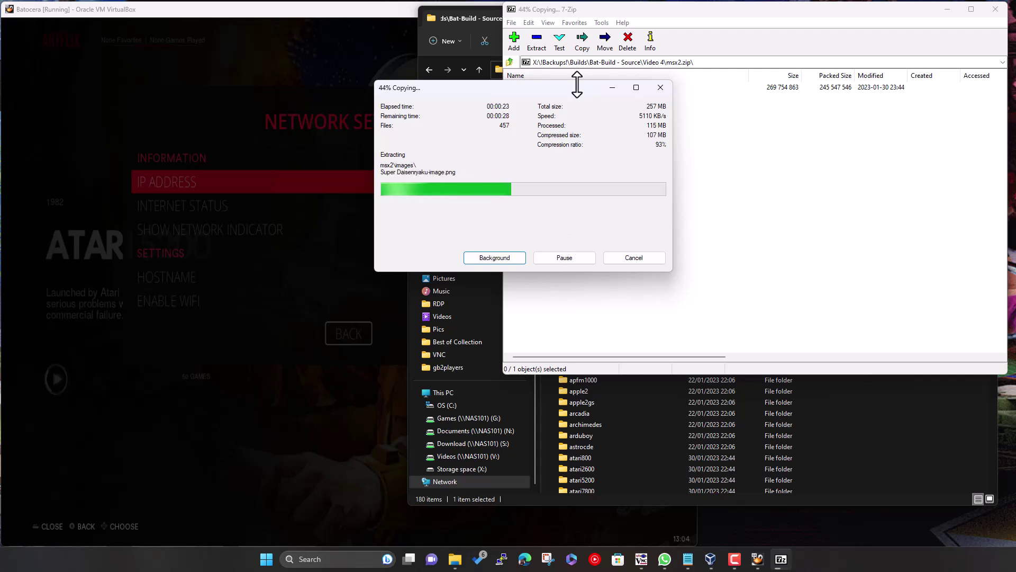
Inspect the extracted c64 and msx1 folders on the roms share.
{"action": "left_click", "coordinate": [604, 400]}
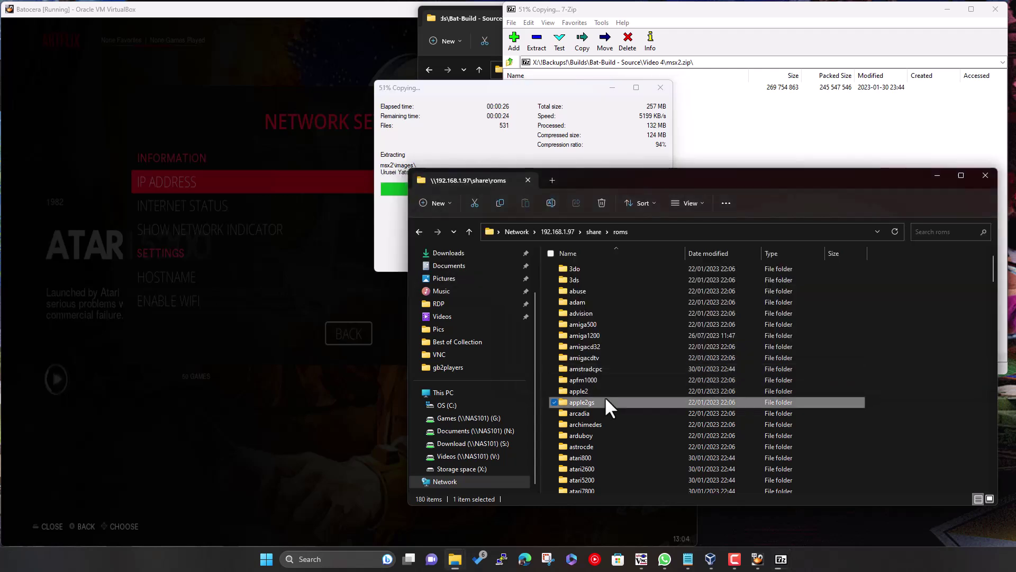
{"action": "scroll", "coordinate": [593, 389], "scroll_direction": "down", "scroll_amount": 7}
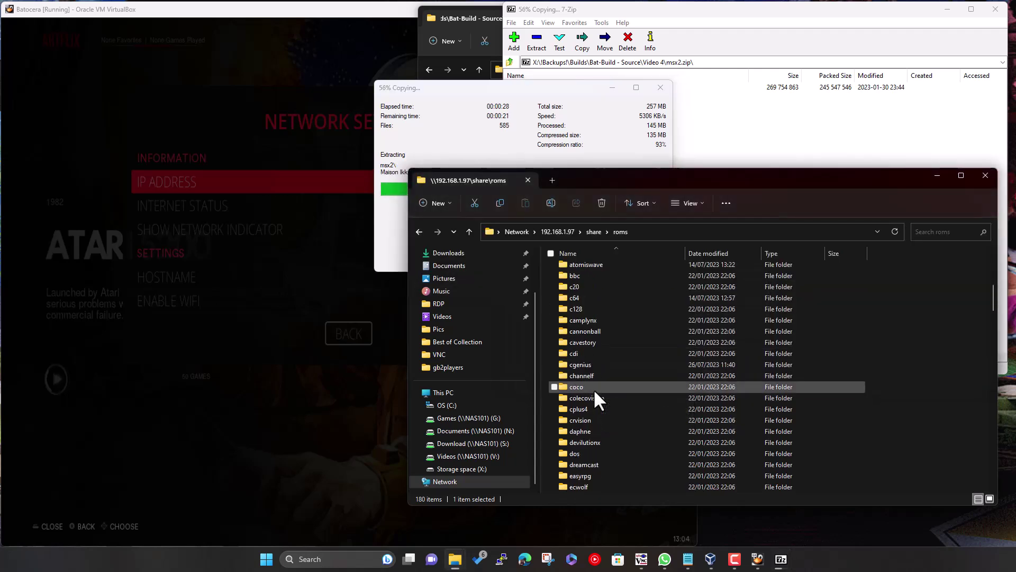
{"action": "scroll", "coordinate": [592, 388], "scroll_direction": "down", "scroll_amount": 1}
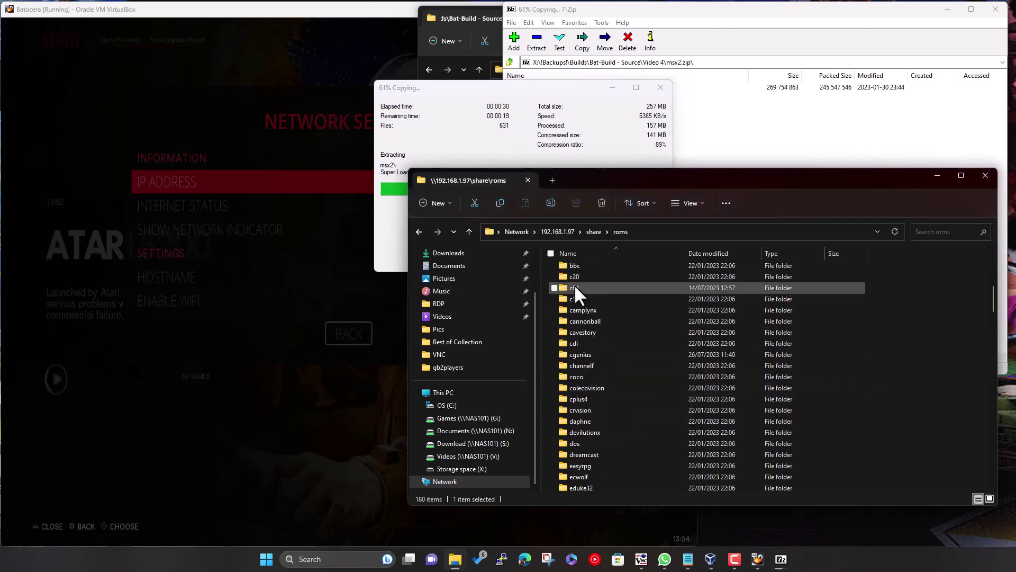
{"action": "double_click", "coordinate": [573, 287]}
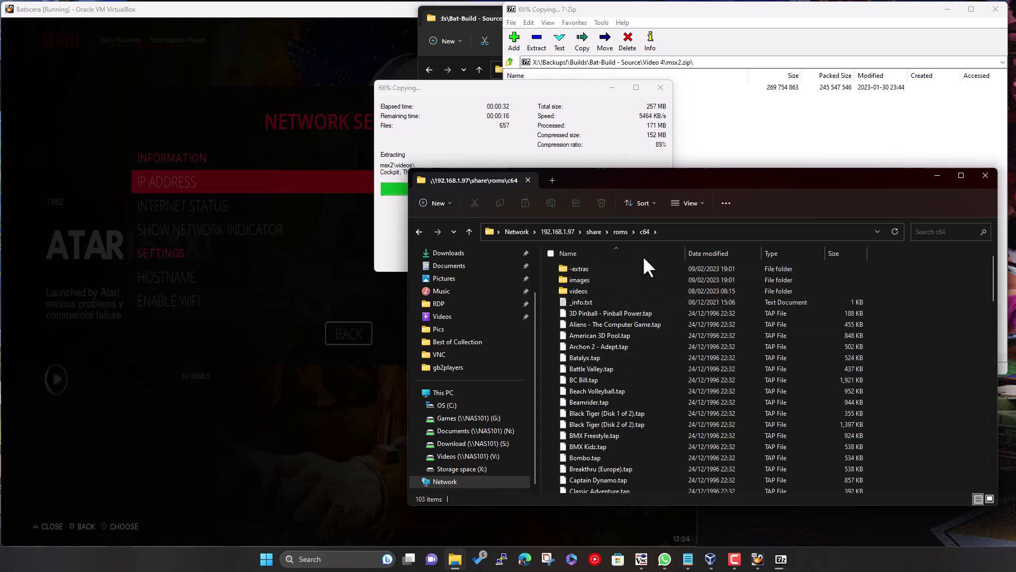
{"action": "left_click", "coordinate": [619, 232]}
{"action": "scroll", "coordinate": [600, 382], "scroll_direction": "down", "scroll_amount": 10}
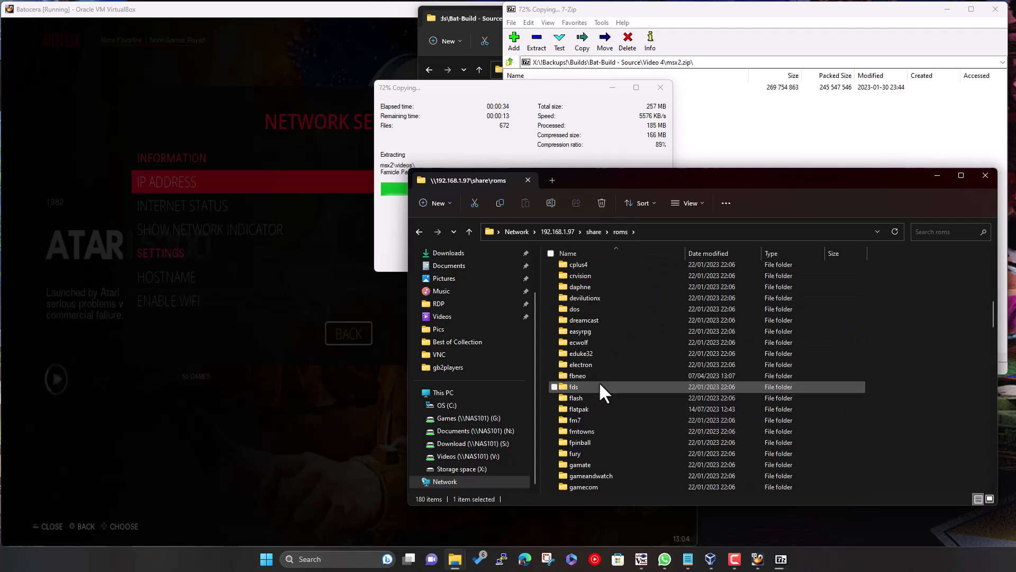
{"action": "scroll", "coordinate": [599, 382], "scroll_direction": "down", "scroll_amount": 12}
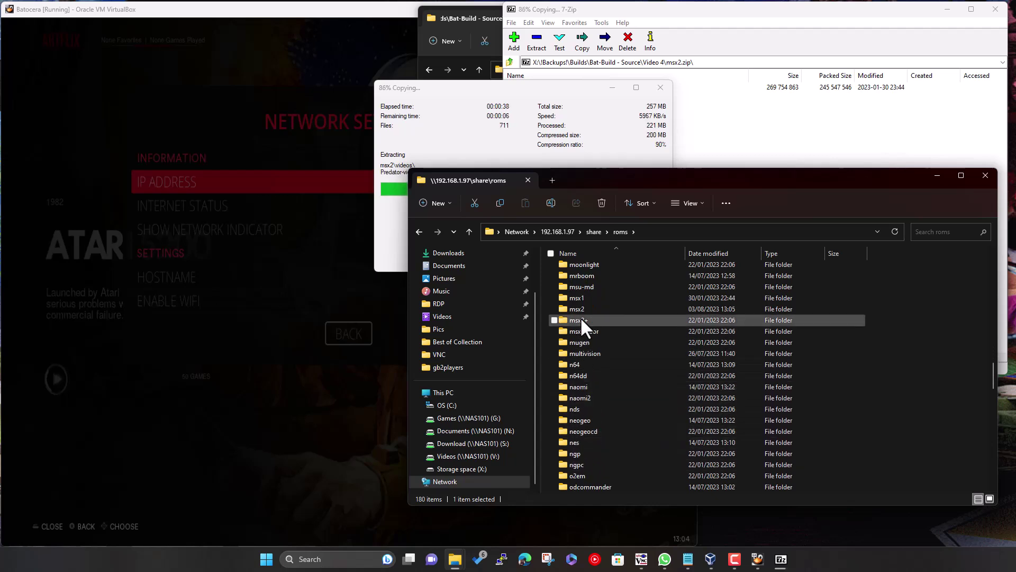
{"action": "double_click", "coordinate": [581, 299]}
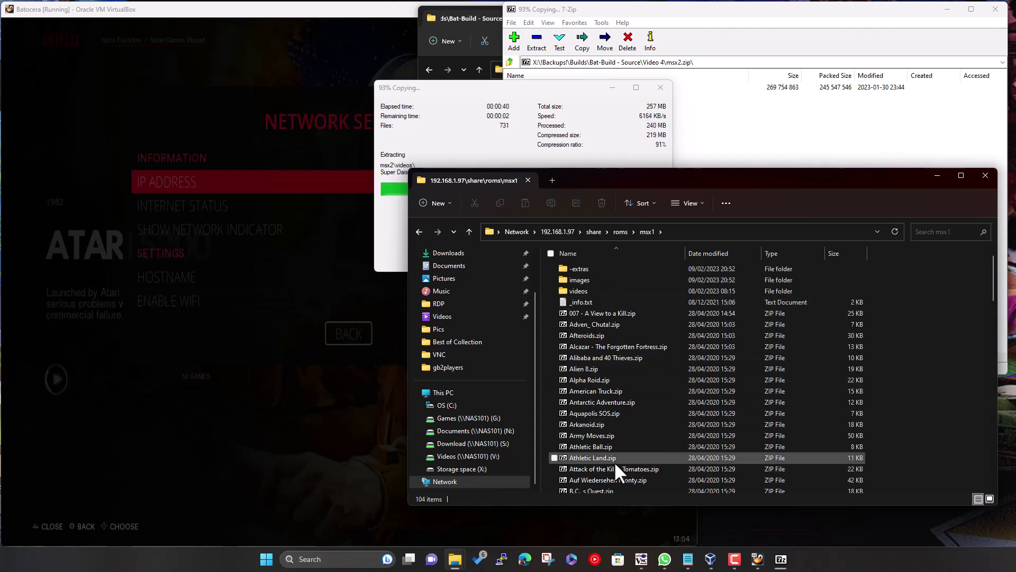
{"action": "left_click", "coordinate": [621, 232]}
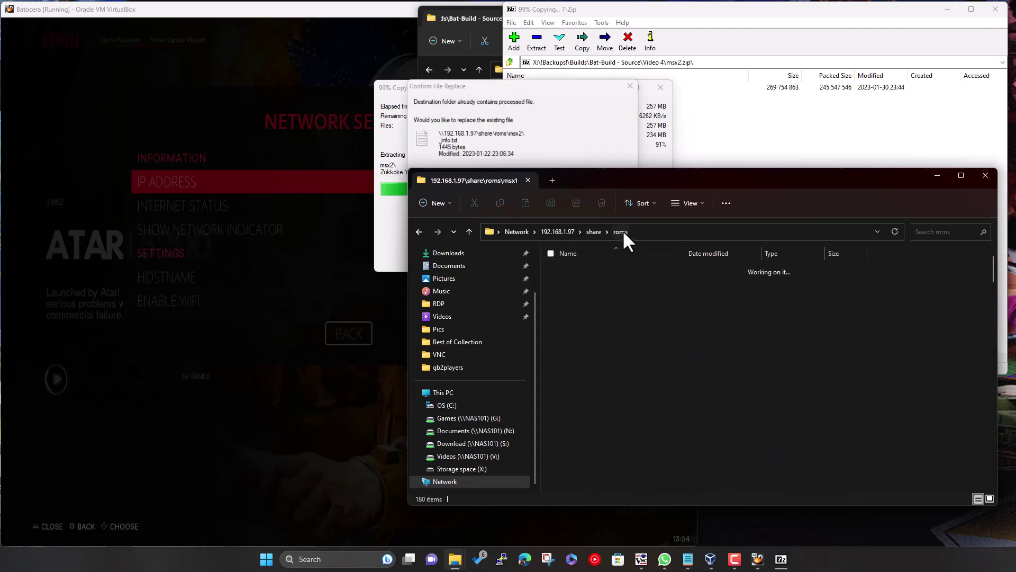
Replace all existing msx2 files and return 7-Zip to the Video 4 zip list.
{"action": "left_click", "coordinate": [555, 109]}
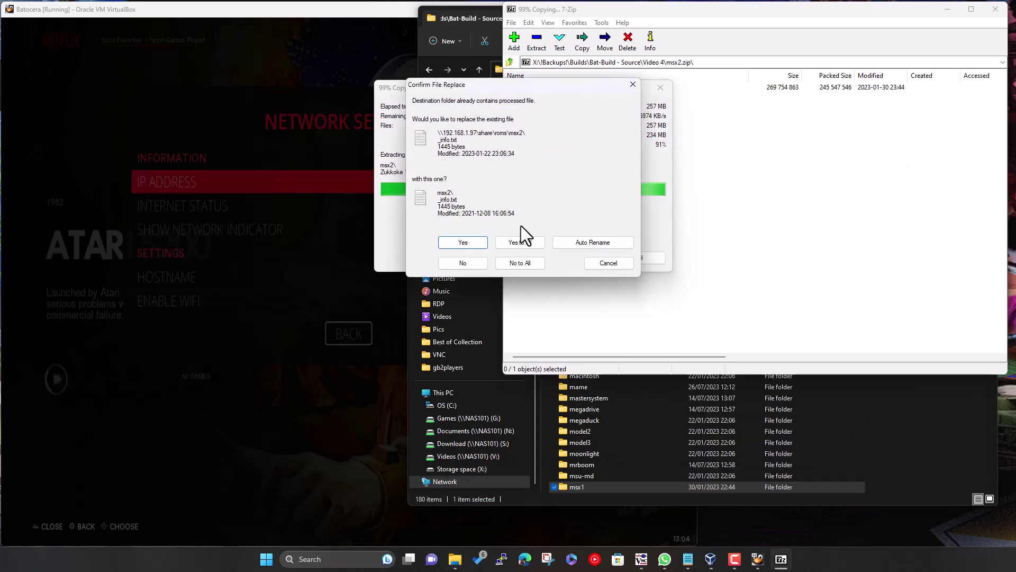
{"action": "left_click", "coordinate": [519, 243]}
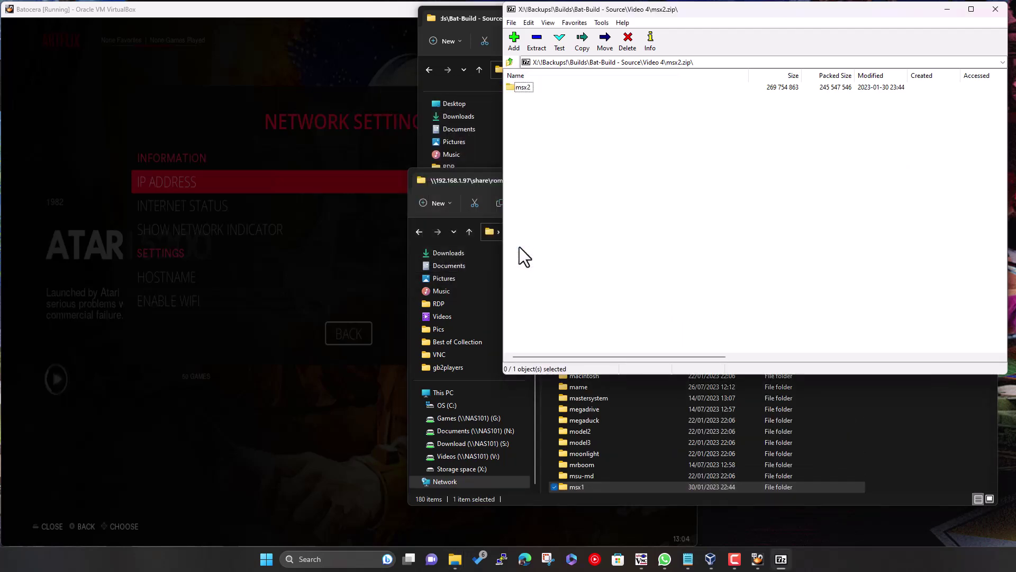
{"action": "left_click", "coordinate": [510, 62]}
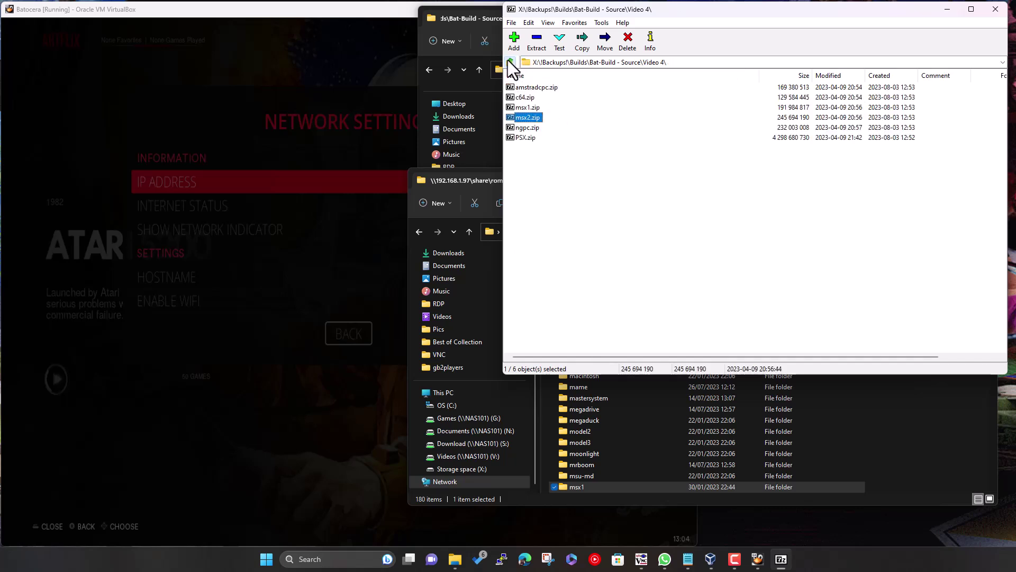
Extract the ngpc folder from ngpc.zip into the Batocera roms share with the archive password, replacing all files.
{"action": "double_click", "coordinate": [527, 127]}
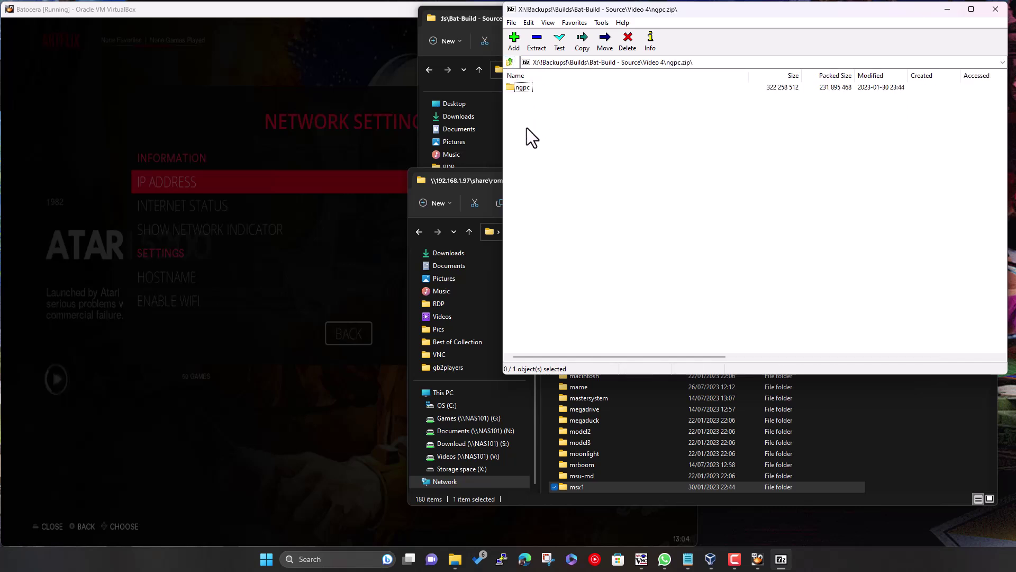
{"action": "left_click", "coordinate": [524, 88]}
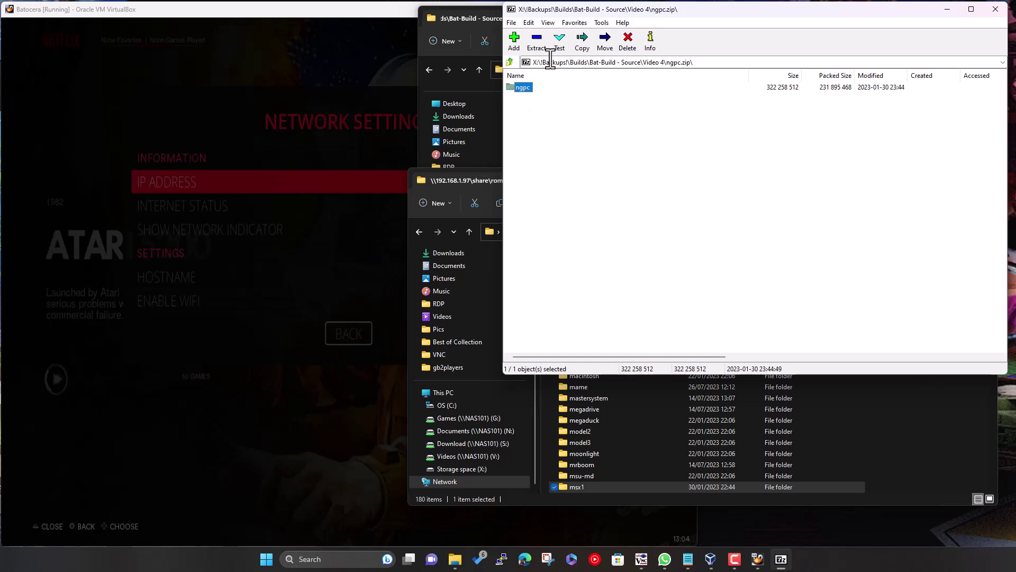
{"action": "left_click", "coordinate": [538, 43]}
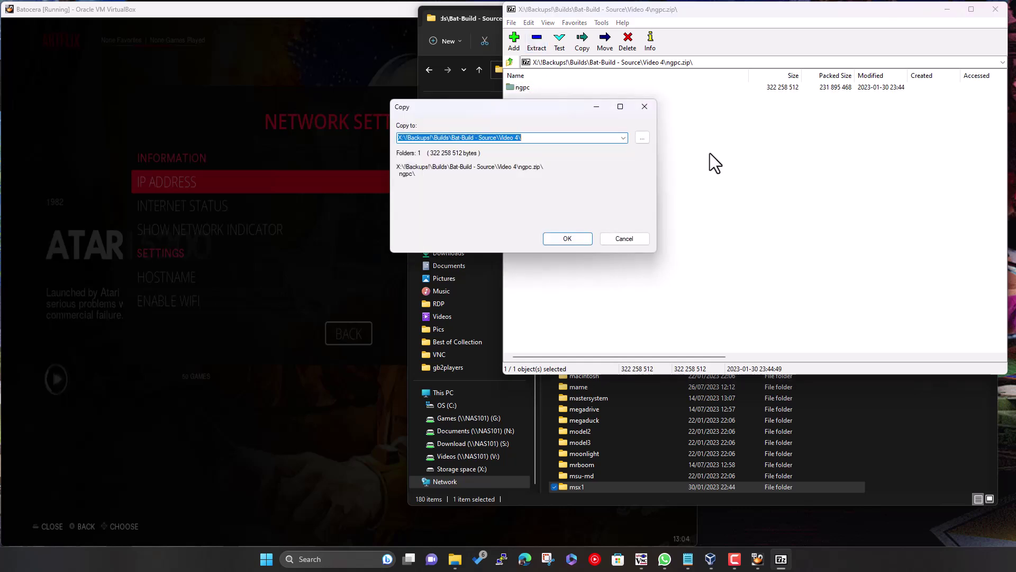
{"action": "left_click", "coordinate": [624, 138]}
{"action": "left_click", "coordinate": [460, 152]}
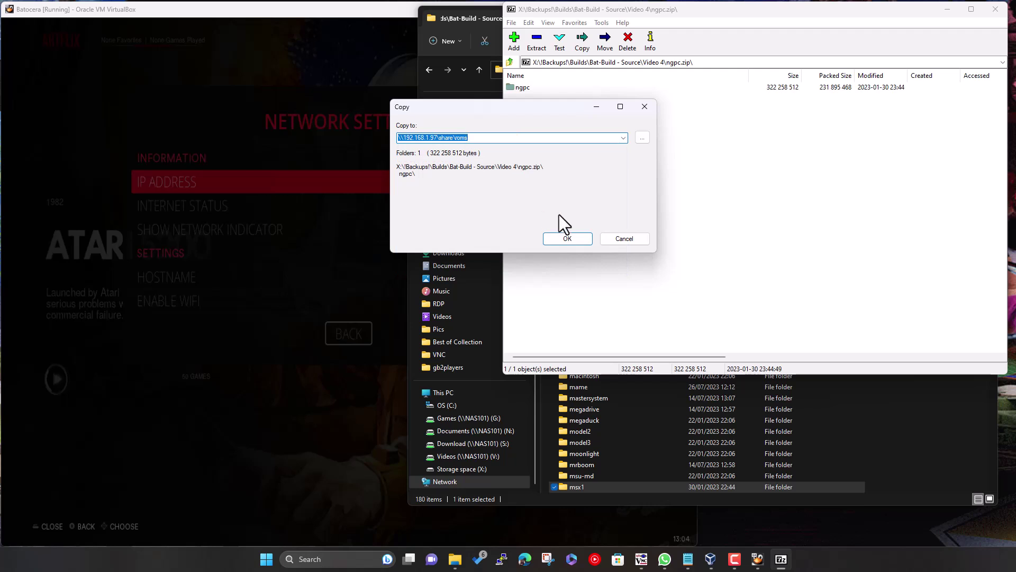
{"action": "left_click", "coordinate": [565, 238]}
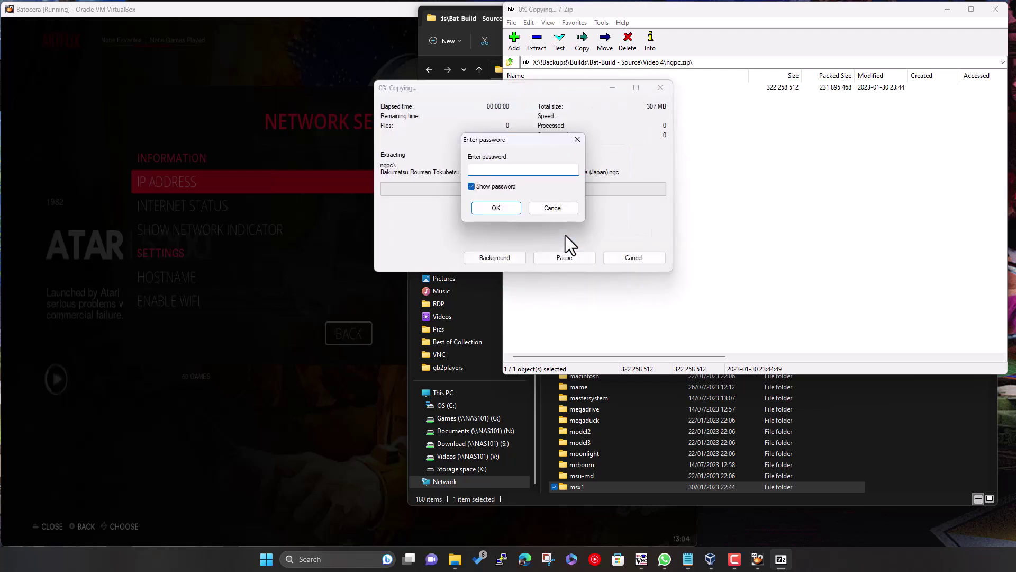
{"action": "key", "text": "Return"}
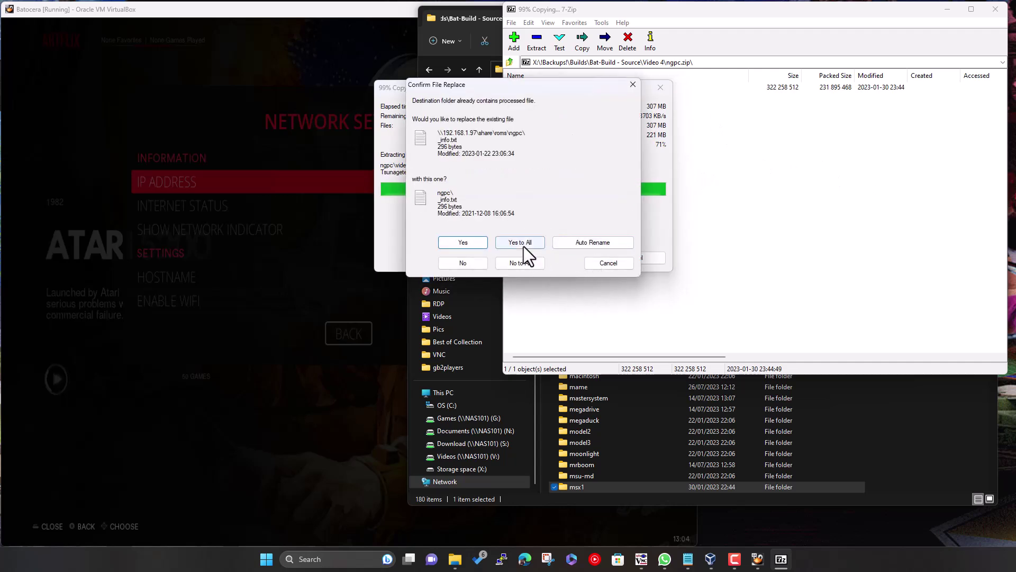
{"action": "left_click", "coordinate": [522, 244]}
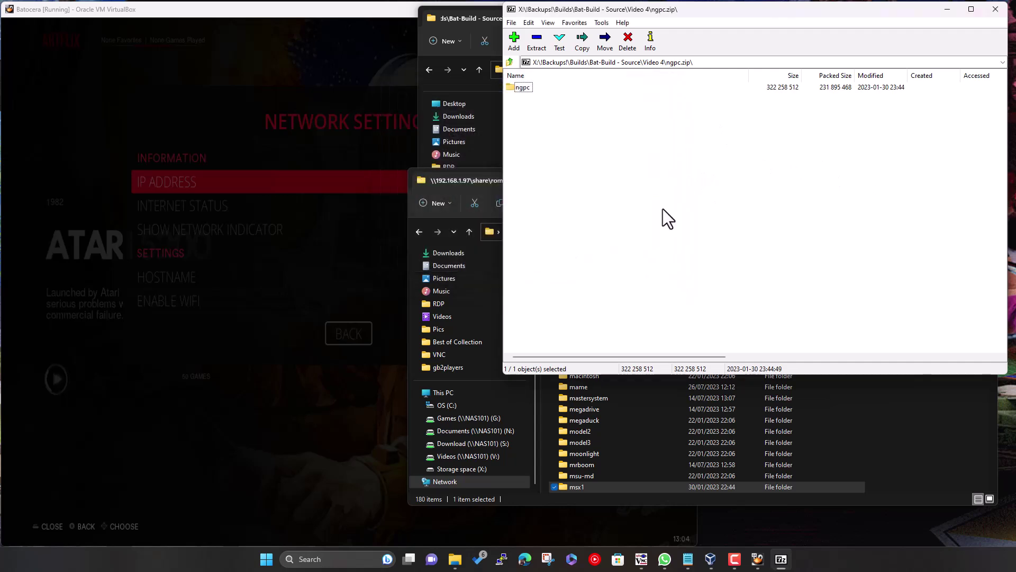
Extract the PSX folder from PSX.zip into the Batocera roms share, entering the archive password.
{"action": "left_click", "coordinate": [512, 63]}
{"action": "double_click", "coordinate": [519, 140]}
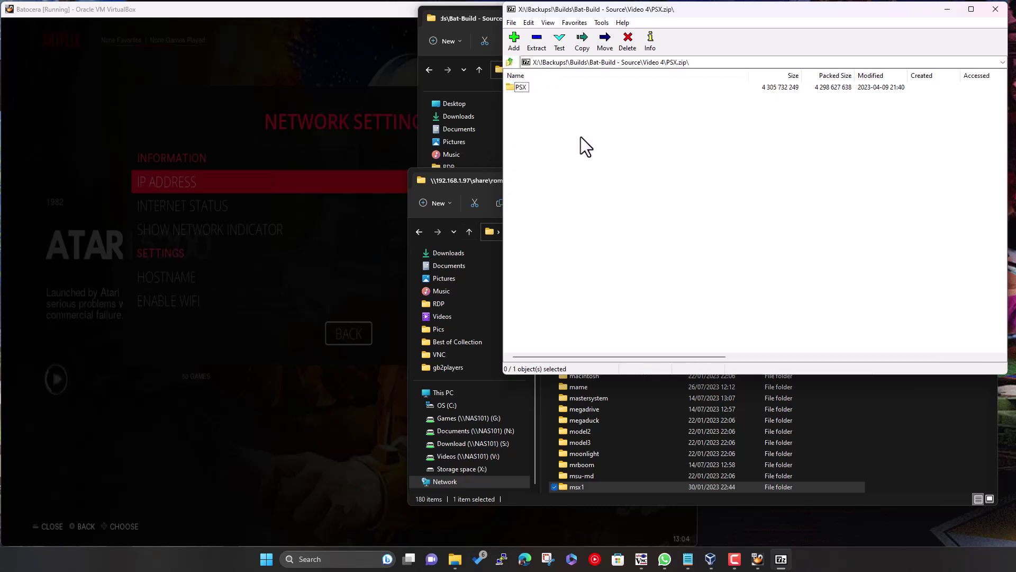
{"action": "left_click", "coordinate": [538, 42]}
{"action": "left_click", "coordinate": [623, 138]}
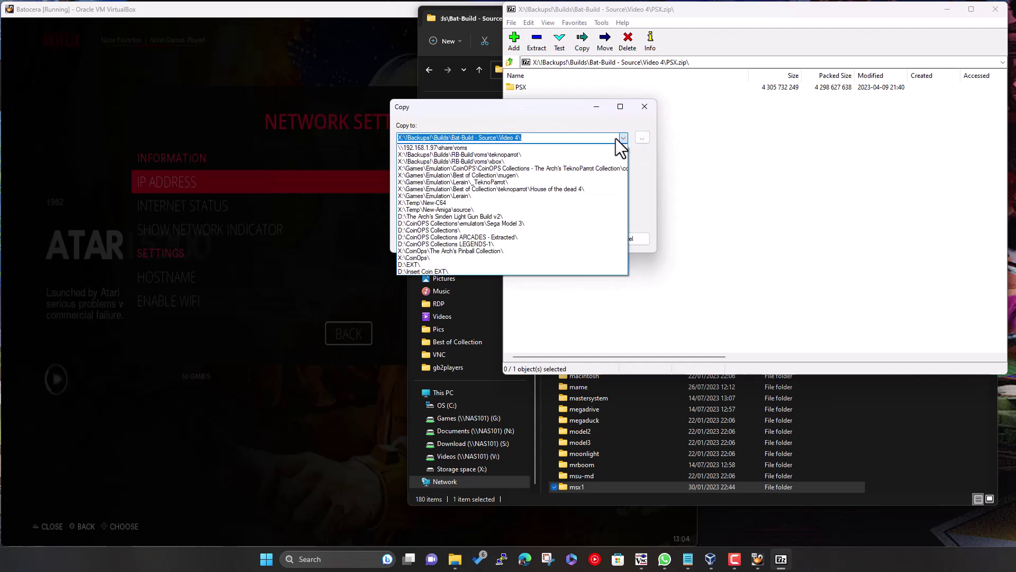
{"action": "left_click", "coordinate": [602, 151]}
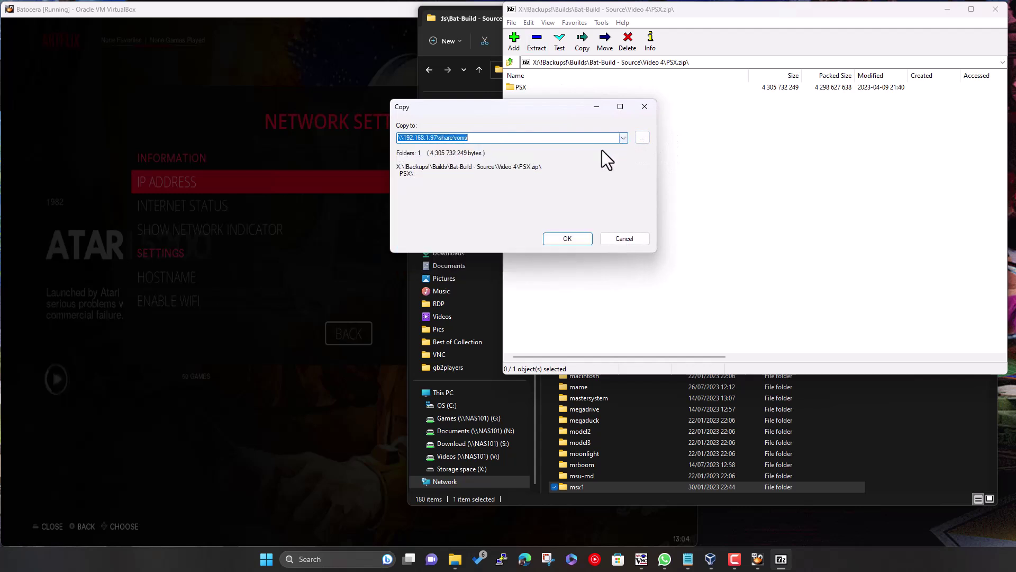
{"action": "left_click", "coordinate": [573, 237]}
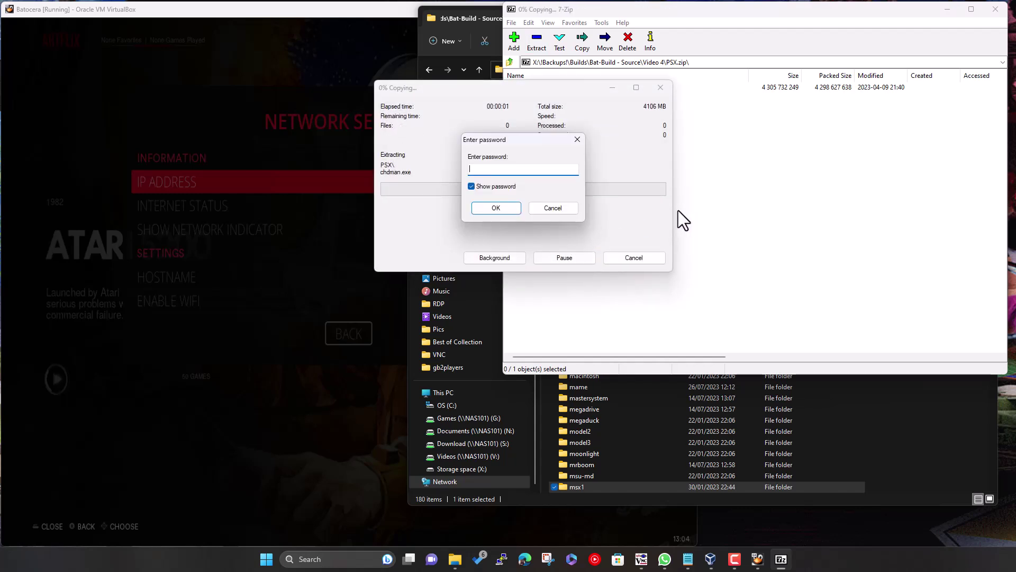
{"action": "key", "text": "Return"}
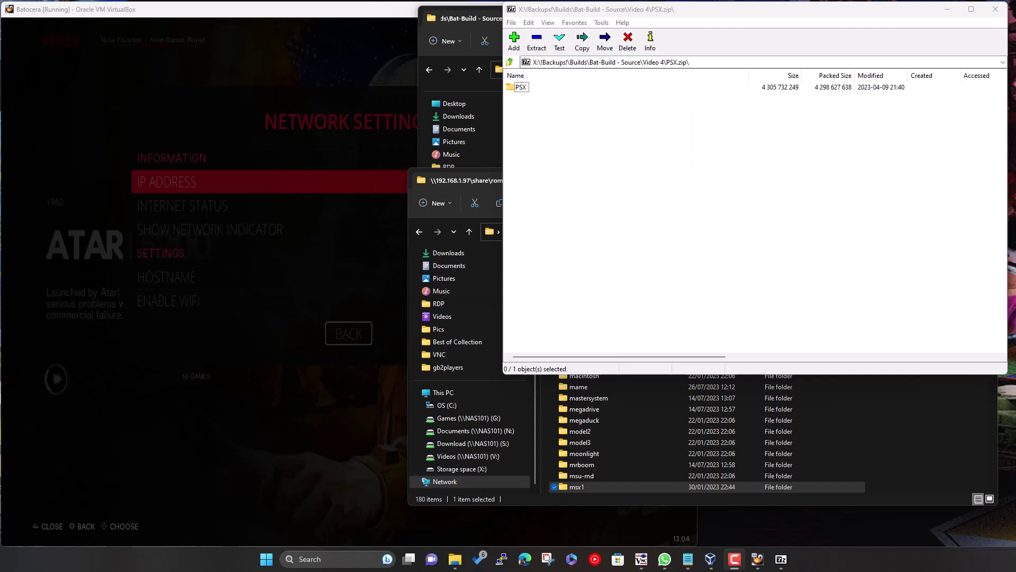
Close 7-Zip, check the new games in the psx folder, then close both Explorer windows.
{"action": "left_click", "coordinate": [996, 9]}
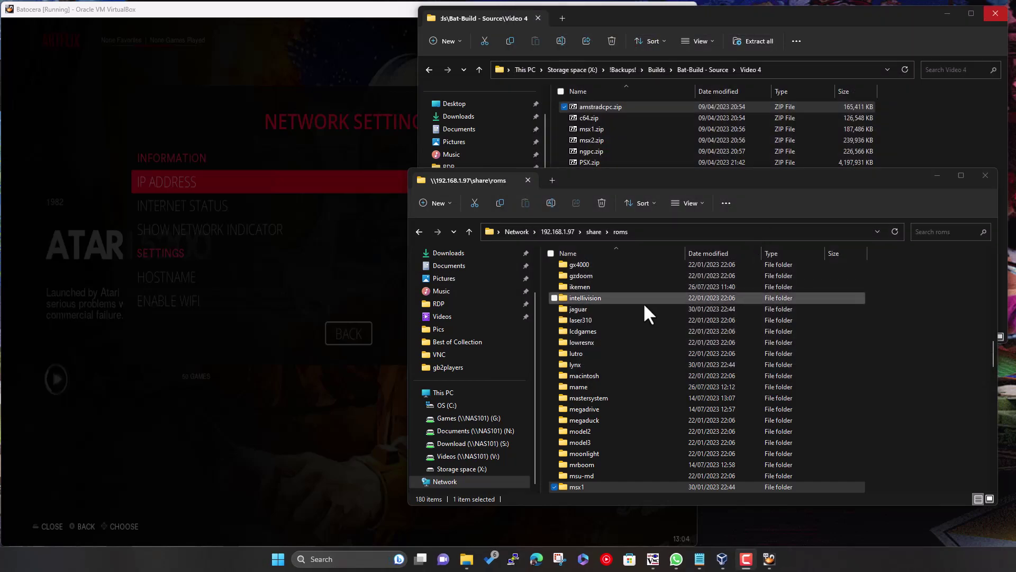
{"action": "scroll", "coordinate": [643, 309], "scroll_direction": "down", "scroll_amount": 15}
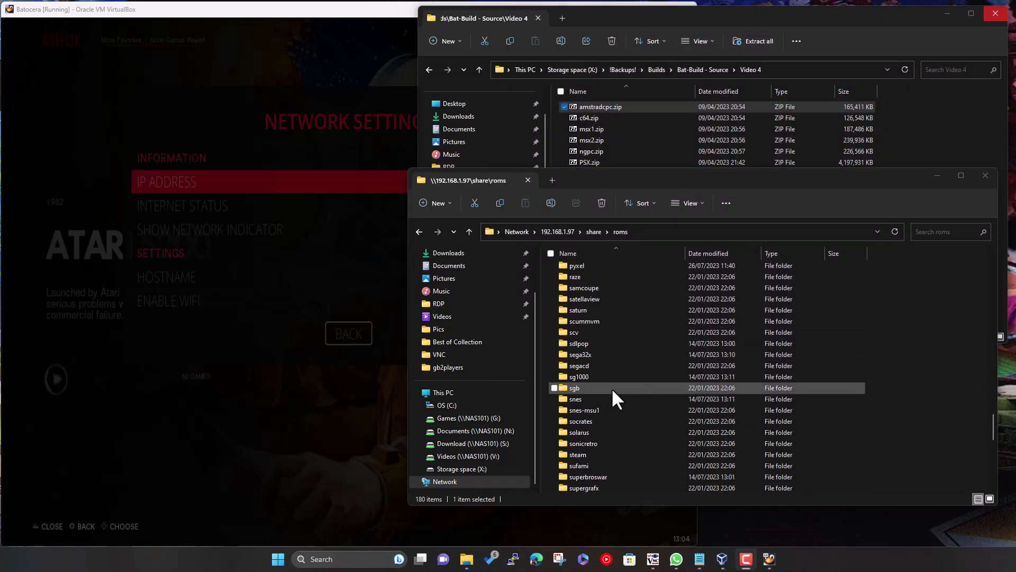
{"action": "scroll", "coordinate": [596, 350], "scroll_direction": "up", "scroll_amount": 2}
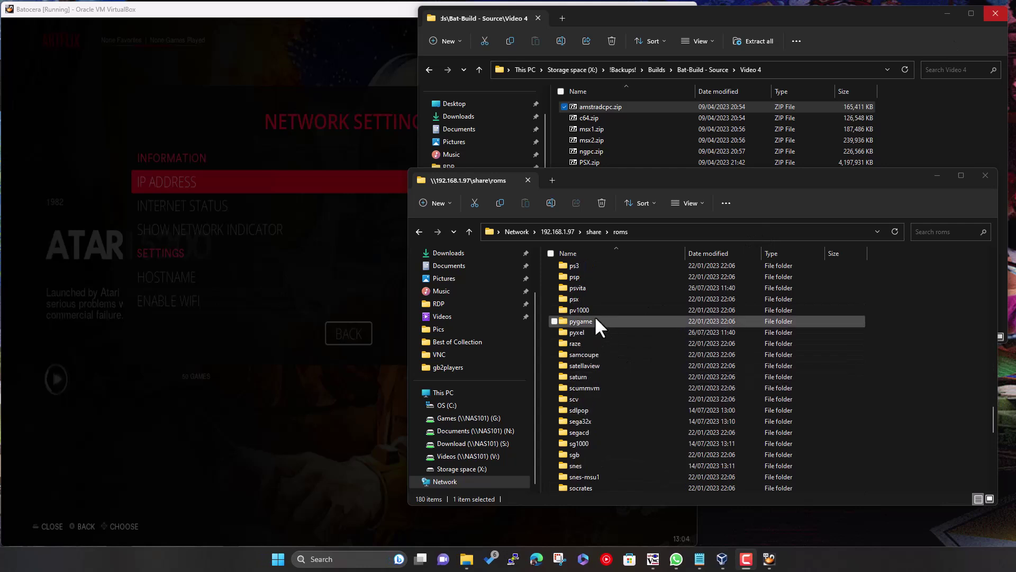
{"action": "double_click", "coordinate": [585, 300]}
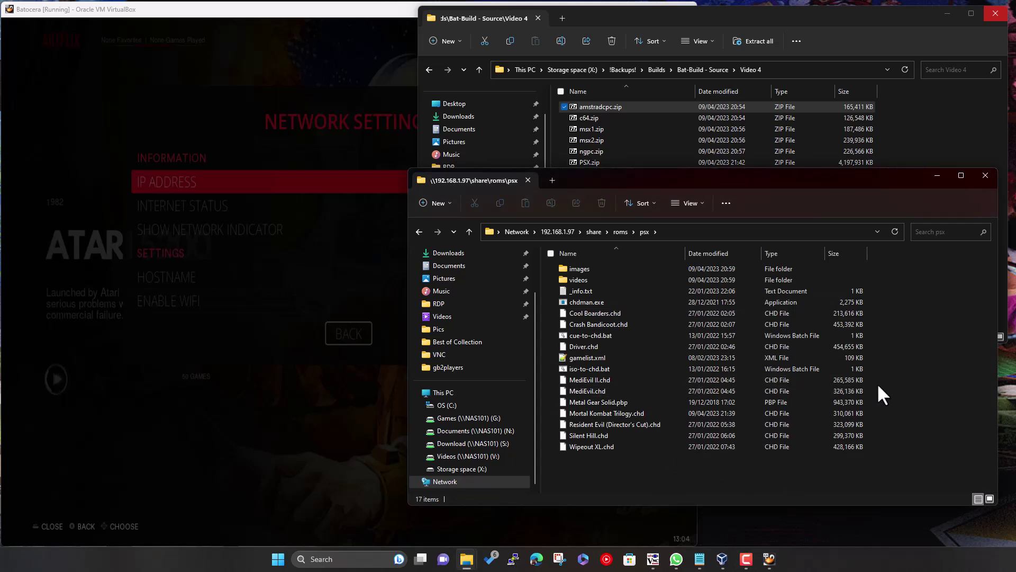
{"action": "left_click", "coordinate": [985, 175]}
{"action": "left_click", "coordinate": [992, 14]}
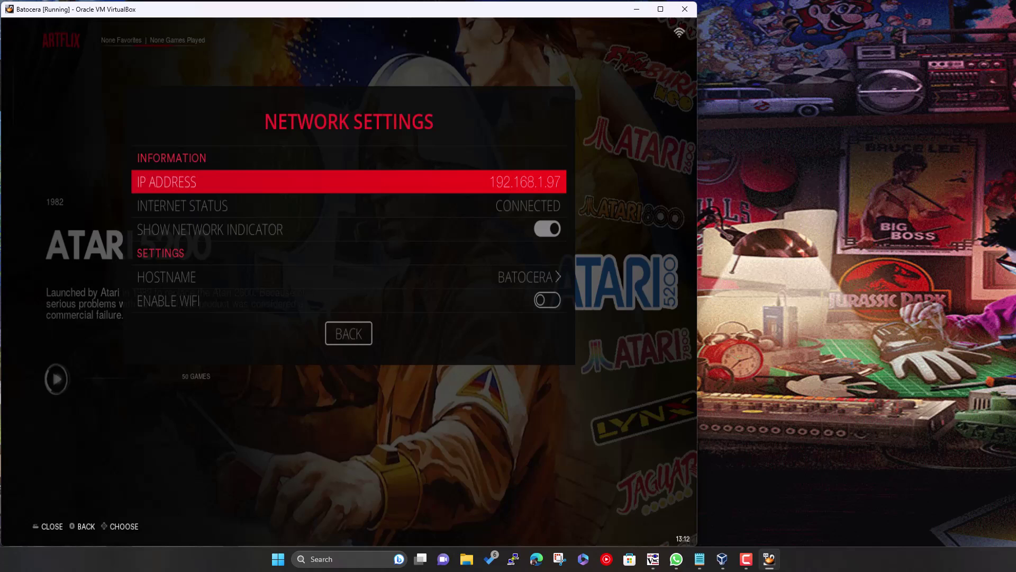
{"action": "key", "text": "Control_R"}
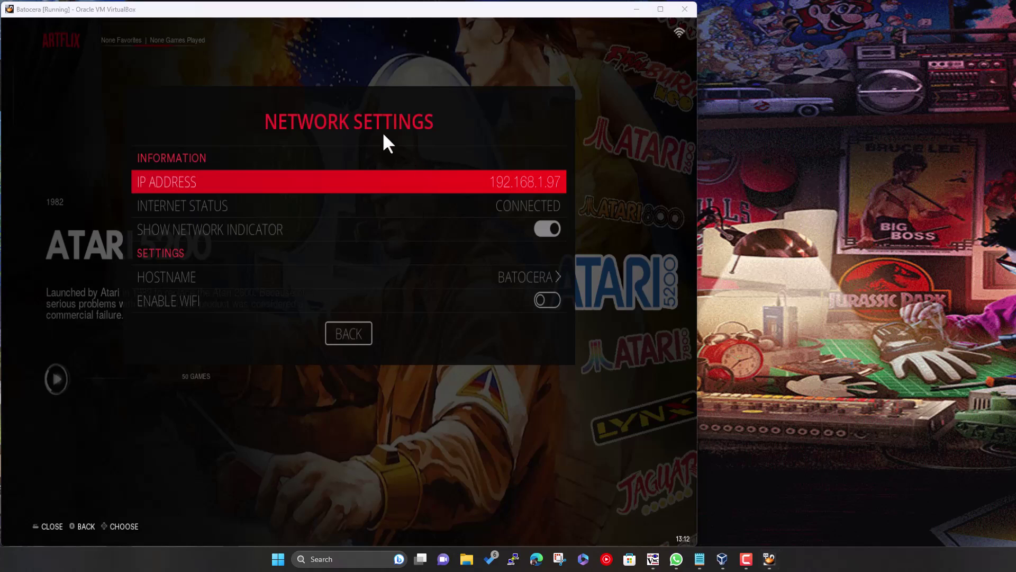
Focus the Batocera VM, leave Network Settings and launch the file manager at /userdata.
{"action": "left_click", "coordinate": [383, 128]}
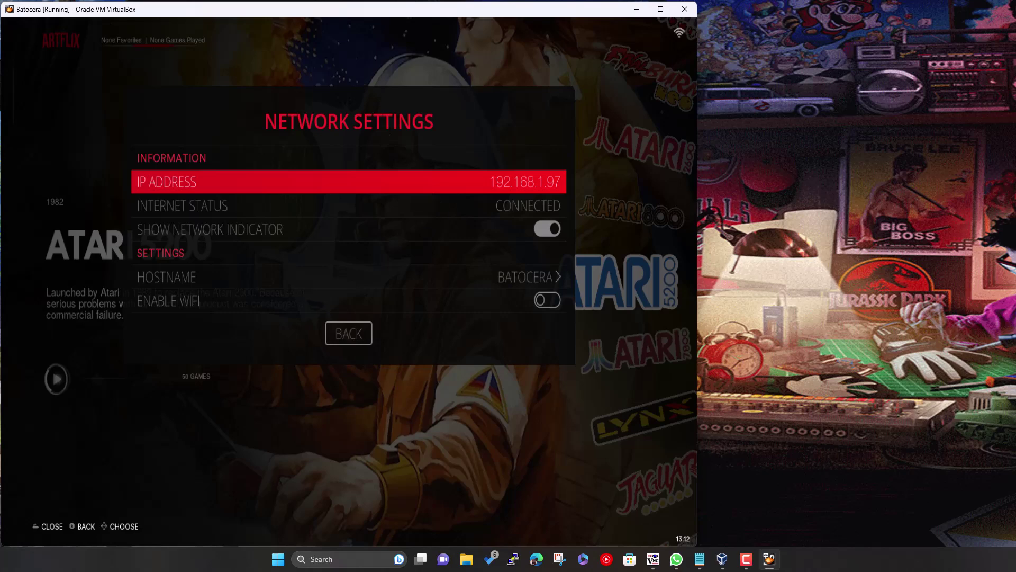
{"action": "key", "text": "BackSpace"}
{"action": "key", "text": "BackSpace"}
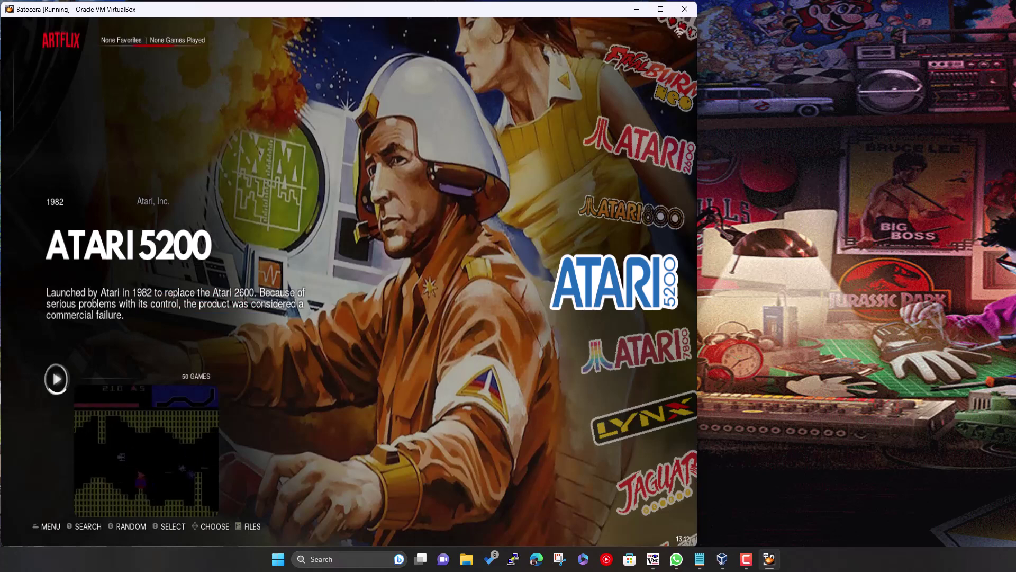
{"action": "key", "text": "Return"}
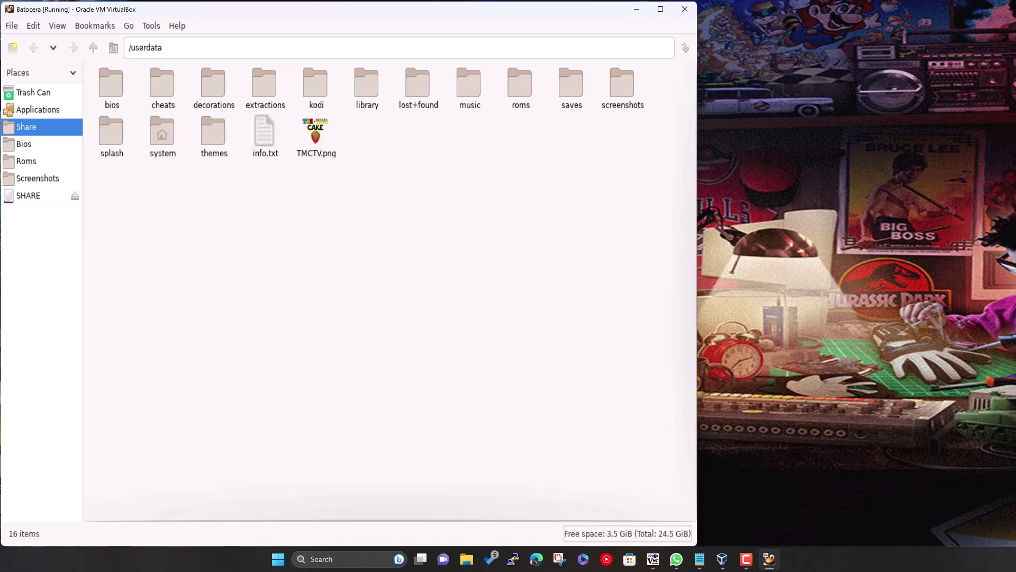
Look over the /userdata folders and open the roms folder.
{"action": "left_click", "coordinate": [111, 104]}
{"action": "left_click", "coordinate": [112, 152]}
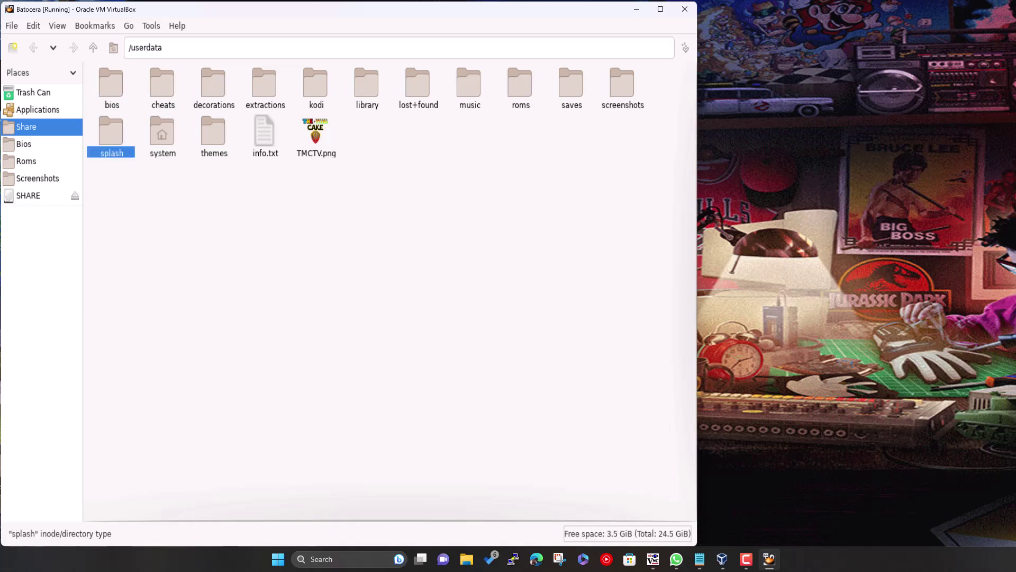
{"action": "left_click", "coordinate": [622, 104]}
{"action": "left_click", "coordinate": [571, 105]}
{"action": "left_click", "coordinate": [470, 104]}
{"action": "left_click", "coordinate": [520, 104]}
{"action": "double_click", "coordinate": [520, 85]}
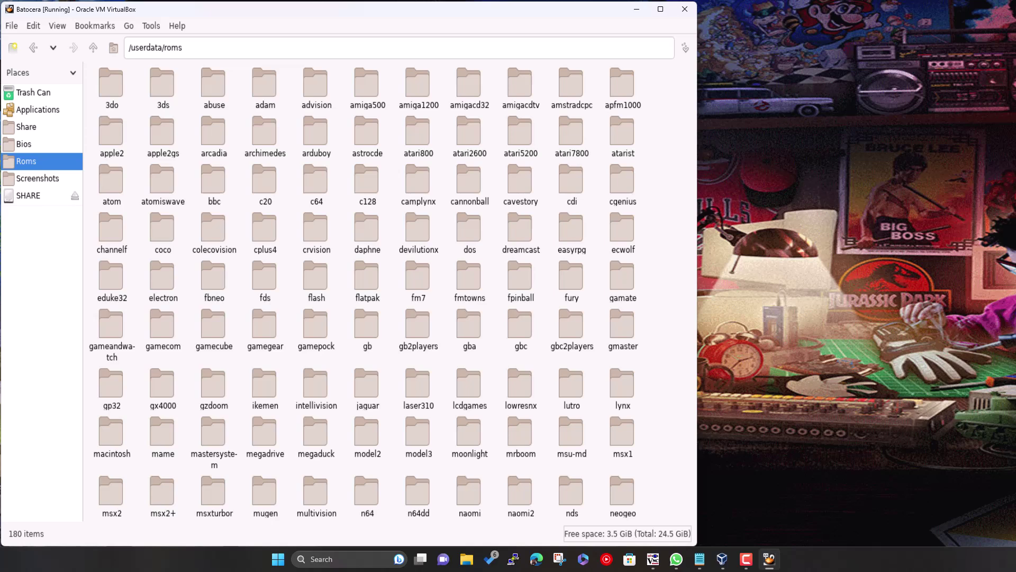
Open the 3do system folder inside roms.
{"action": "left_click", "coordinate": [112, 105]}
{"action": "key", "text": "Right"}
{"action": "key", "text": "Right"}
{"action": "key", "text": "Right"}
{"action": "key", "text": "Left"}
{"action": "key", "text": "Left"}
{"action": "key", "text": "Left"}
{"action": "key", "text": "Return"}
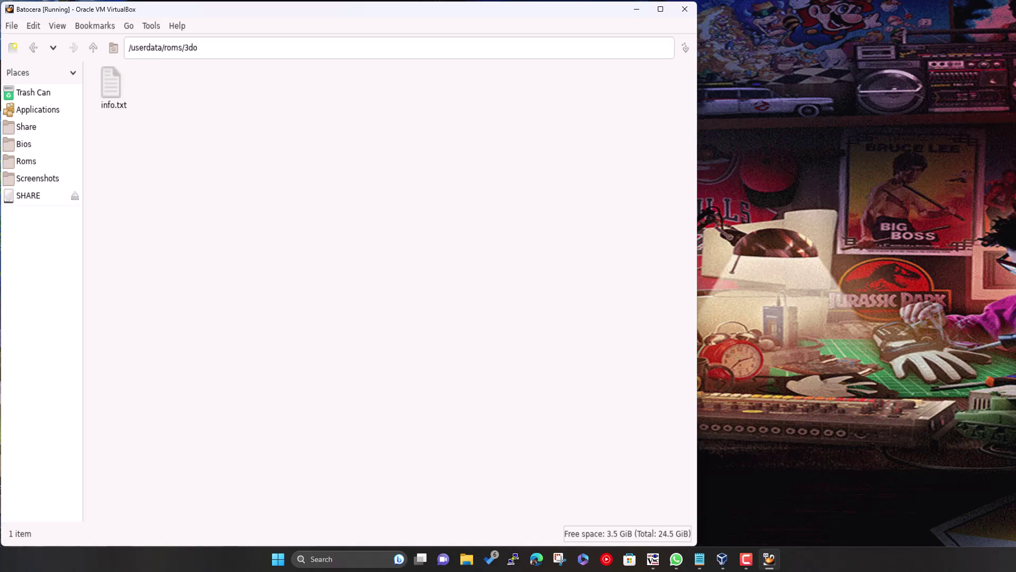
Browse the File and Edit menus without changes, then close the file manager via File > Close Window.
{"action": "key", "text": "alt+f"}
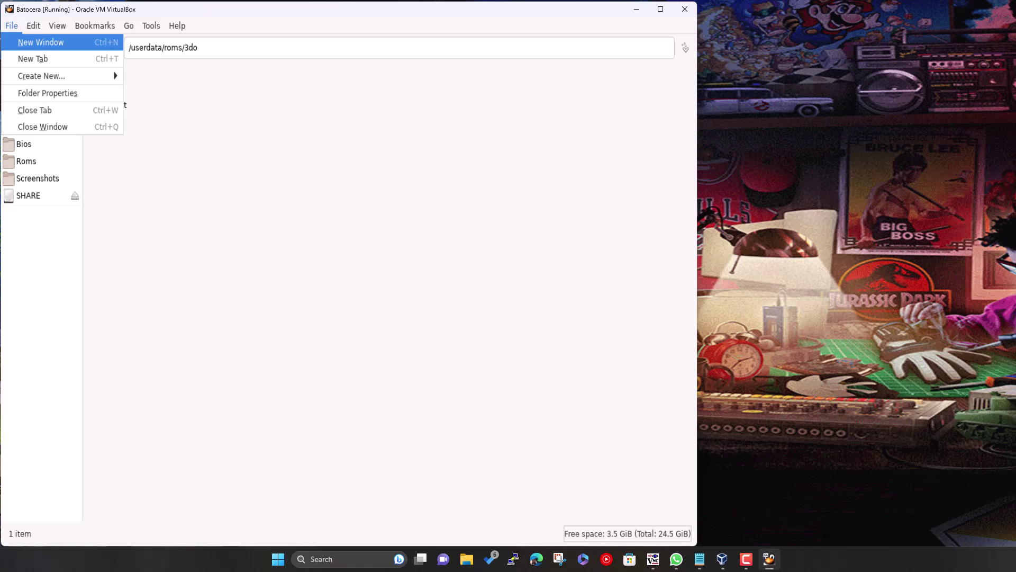
{"action": "key", "text": "Right"}
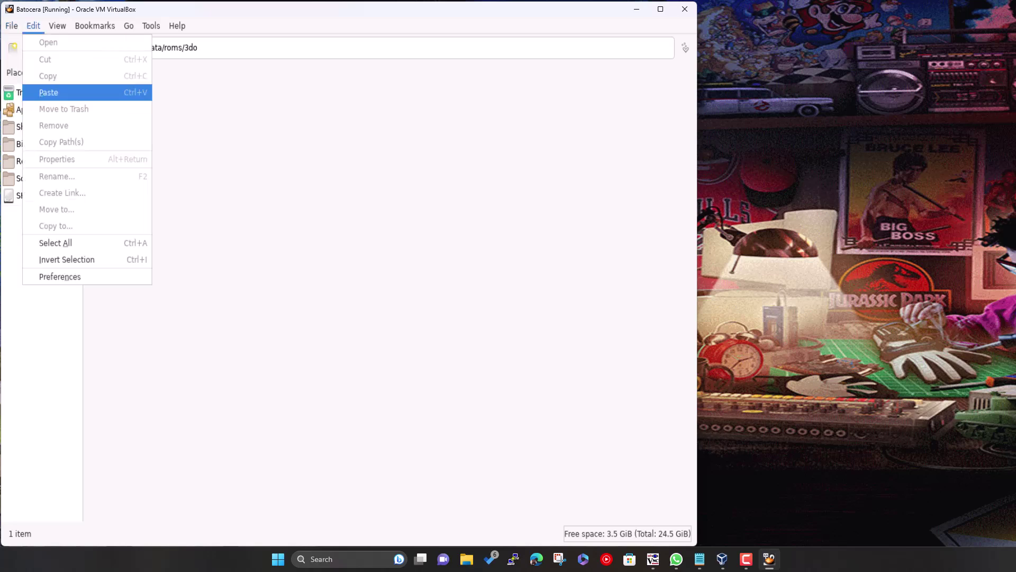
{"action": "key", "text": "Right"}
{"action": "key", "text": "Right"}
{"action": "key", "text": "Right"}
{"action": "key", "text": "Left"}
{"action": "key", "text": "Left"}
{"action": "key", "text": "Left"}
{"action": "key", "text": "Down"}
{"action": "key", "text": "Down"}
{"action": "key", "text": "Down"}
{"action": "key", "text": "Up"}
{"action": "key", "text": "Up"}
{"action": "key", "text": "Down"}
{"action": "key", "text": "Down"}
{"action": "key", "text": "Up"}
{"action": "key", "text": "Up"}
{"action": "key", "text": "Up"}
{"action": "key", "text": "Escape"}
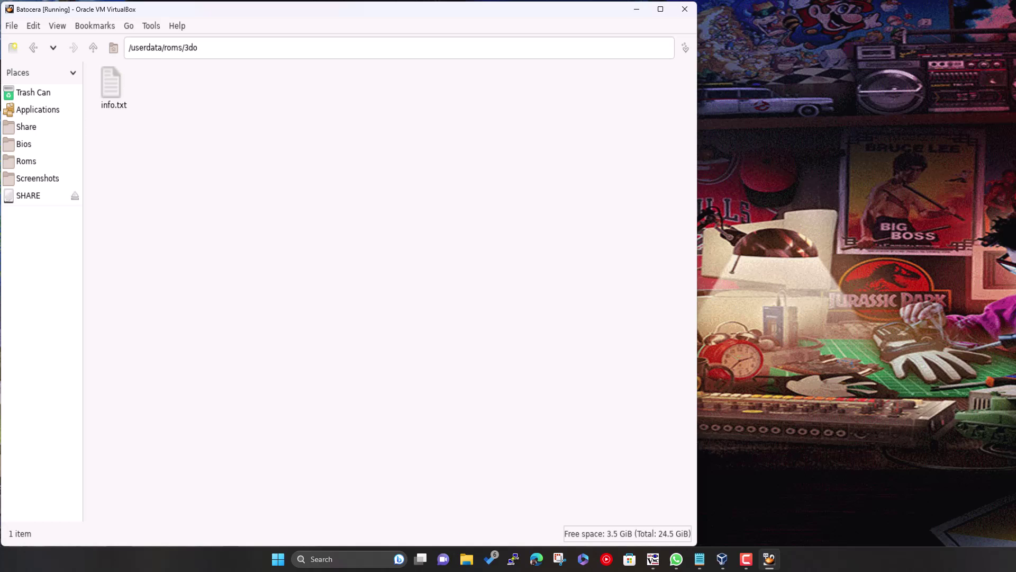
{"action": "key", "text": "alt+f"}
{"action": "key", "text": "Down"}
{"action": "key", "text": "Down"}
{"action": "key", "text": "Down"}
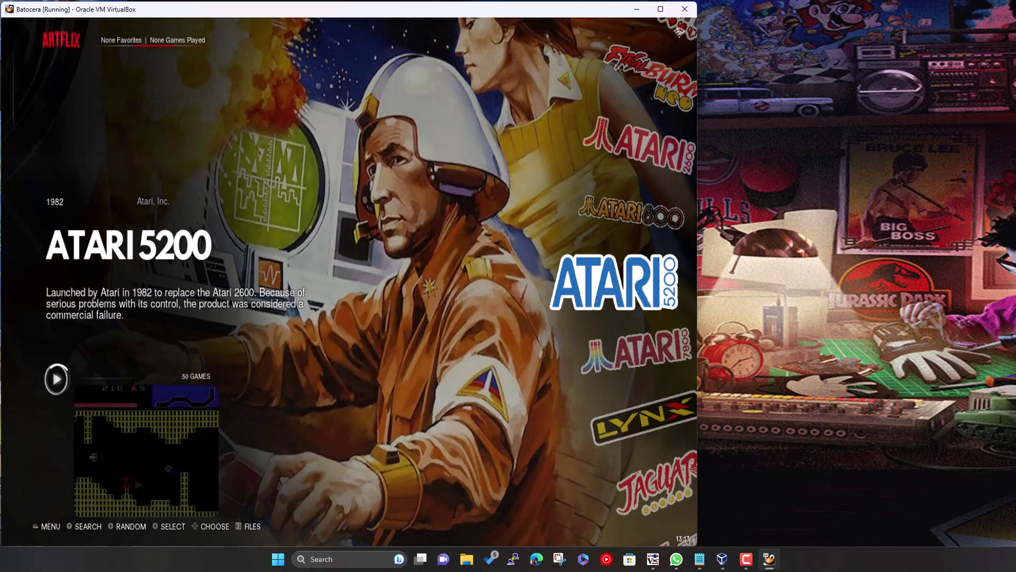
Run Update Gamelists from Main Menu > Game Settings and confirm with Yes.
{"action": "key", "text": "Down"}
{"action": "key", "text": "Up"}
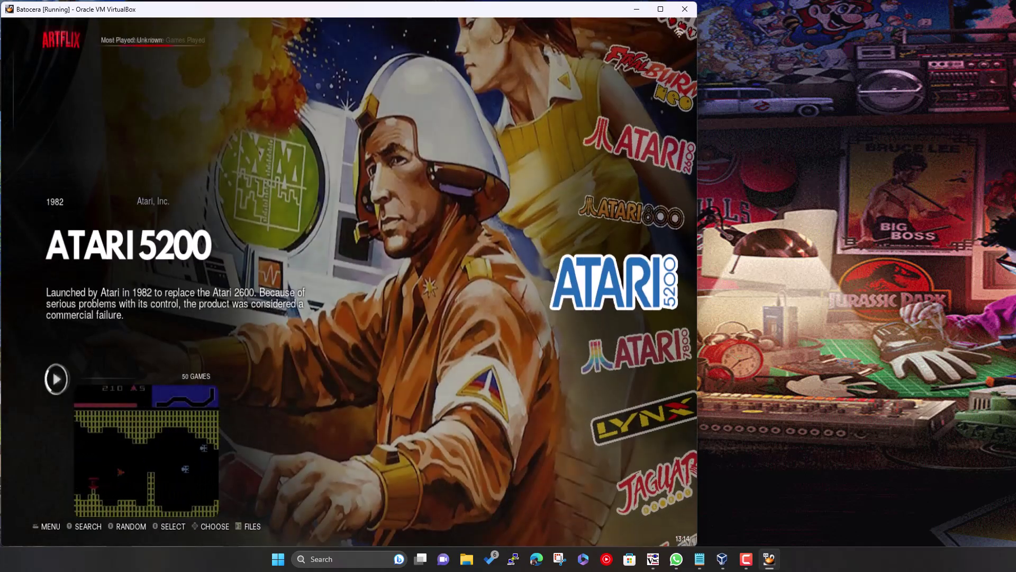
{"action": "key", "text": "Escape"}
{"action": "key", "text": "Up"}
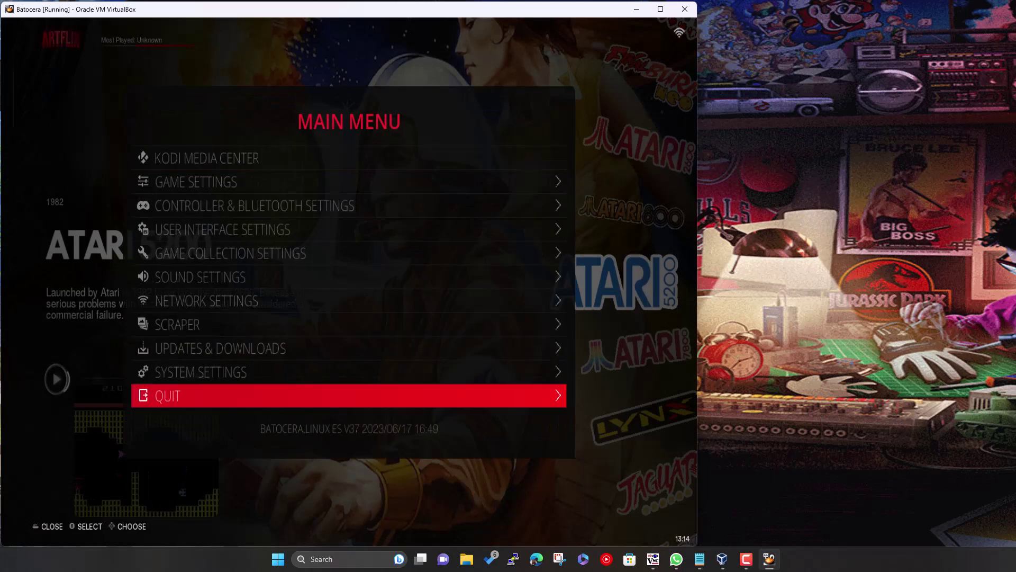
{"action": "key", "text": "Down"}
{"action": "key", "text": "Down"}
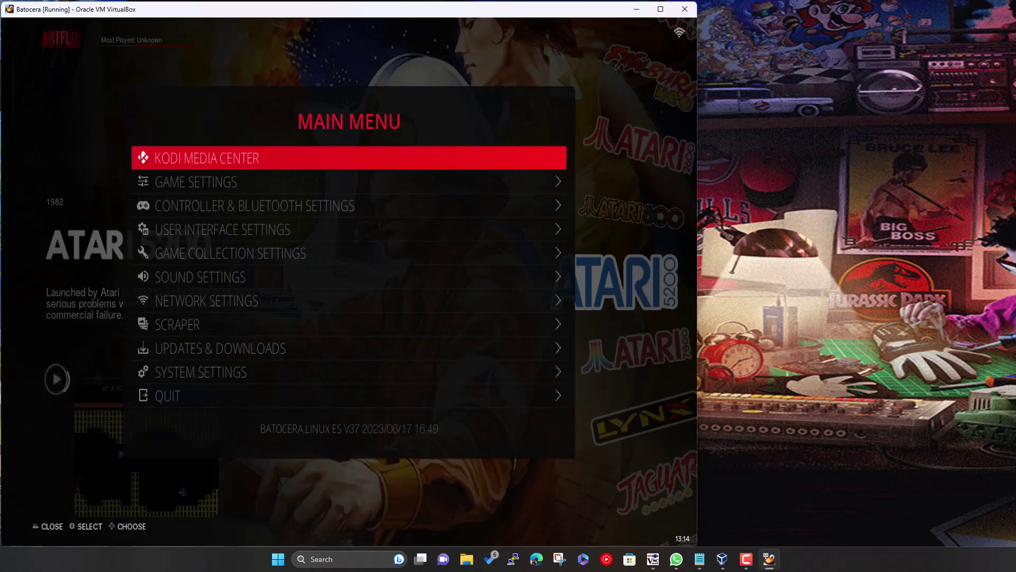
{"action": "key", "text": "Return"}
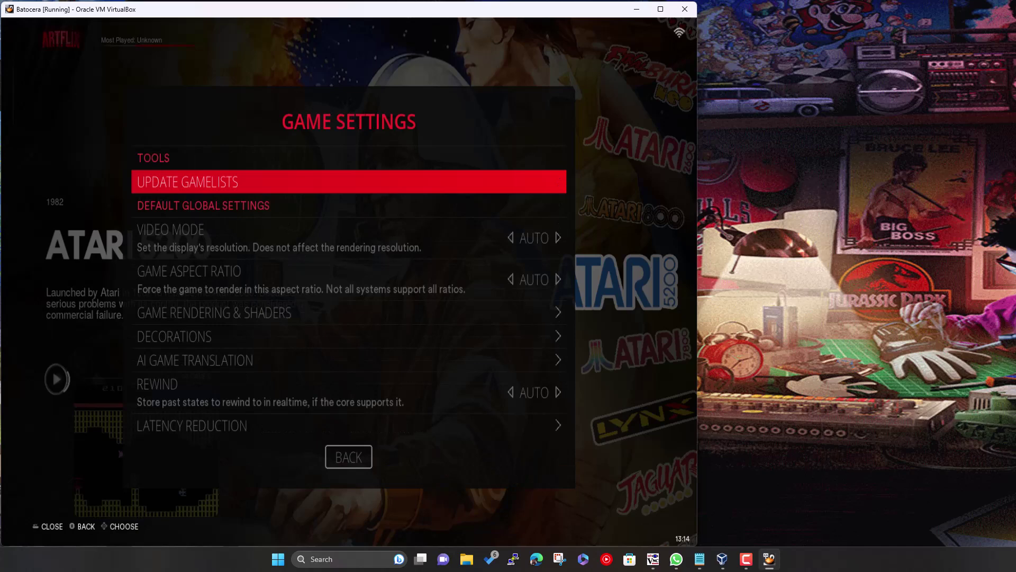
{"action": "key", "text": "Return"}
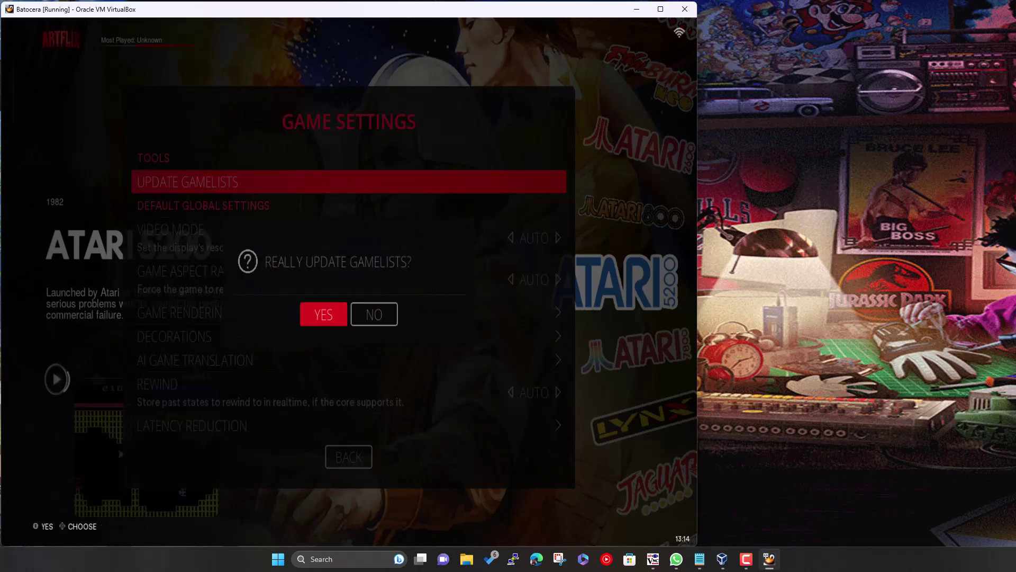
{"action": "key", "text": "Return"}
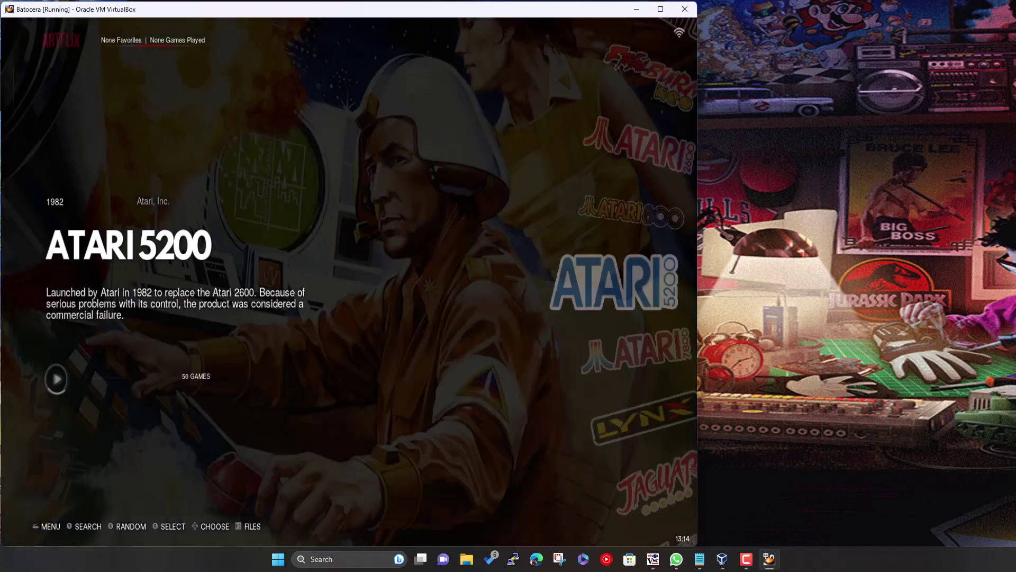
Scroll the system carousel from Atari 7800 down to Atari 800, then back up to MSX1.
{"action": "key", "text": "Down"}
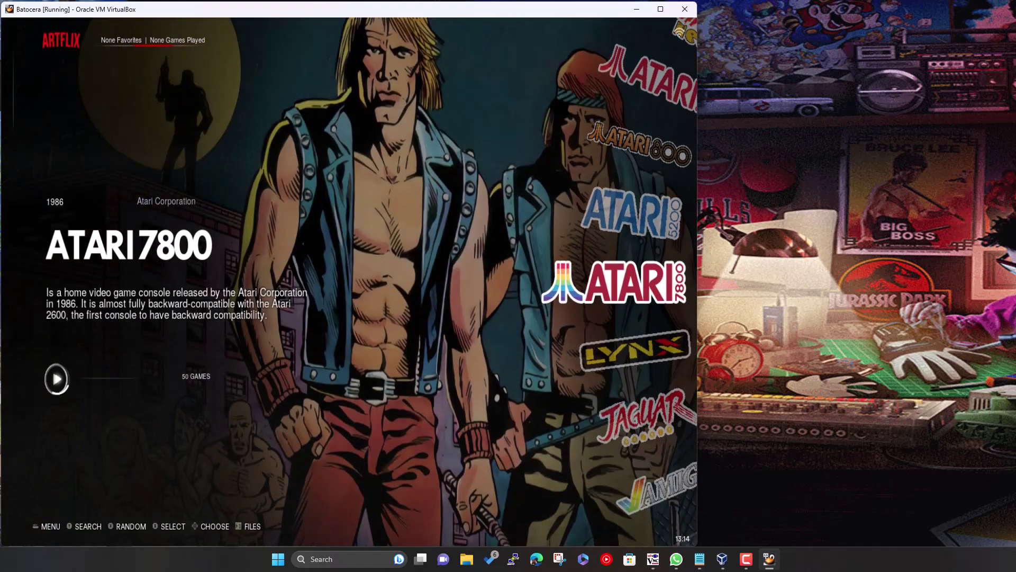
{"action": "key", "text": "Down"}
{"action": "key", "text": "Down"}
{"action": "key", "text": "Down"}
{"action": "key", "text": "Down"}
{"action": "key", "text": "Down"}
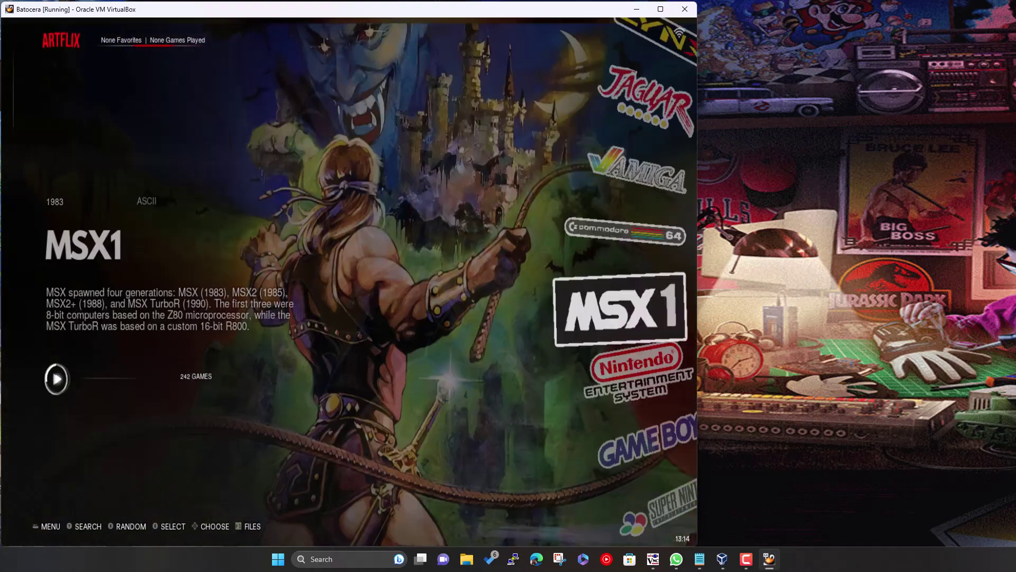
{"action": "key", "text": "Down"}
{"action": "key", "text": "Down"}
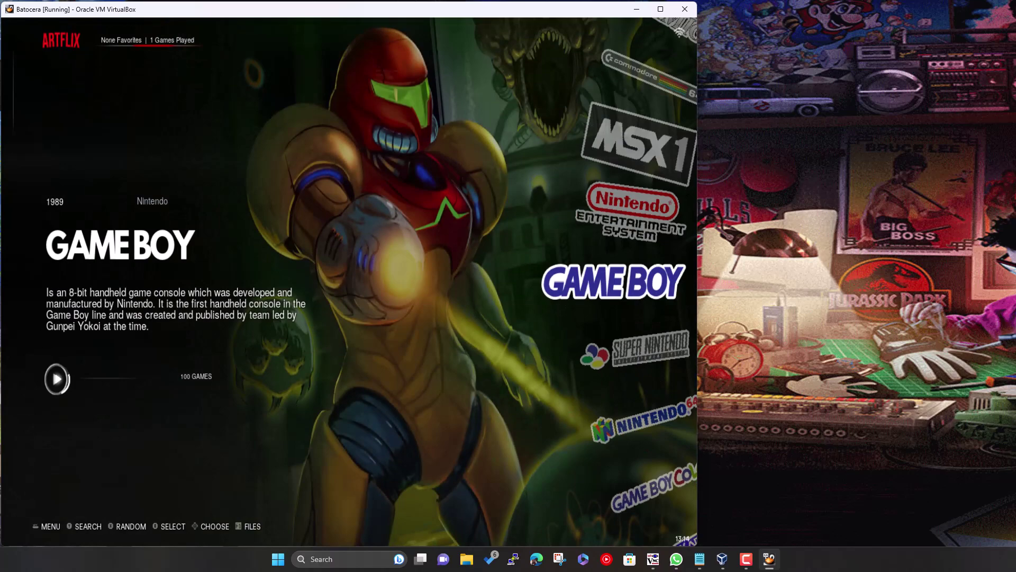
{"action": "key", "text": "Down"}
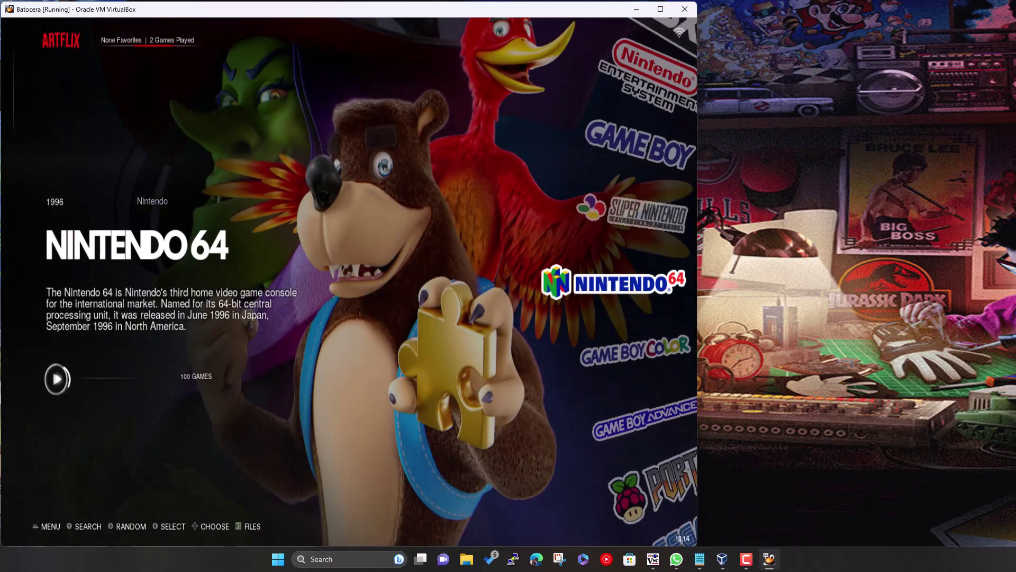
{"action": "key", "text": "Down"}
{"action": "key", "text": "Down"}
{"action": "key", "text": "Down"}
{"action": "key", "text": "Down"}
{"action": "key", "text": "Down"}
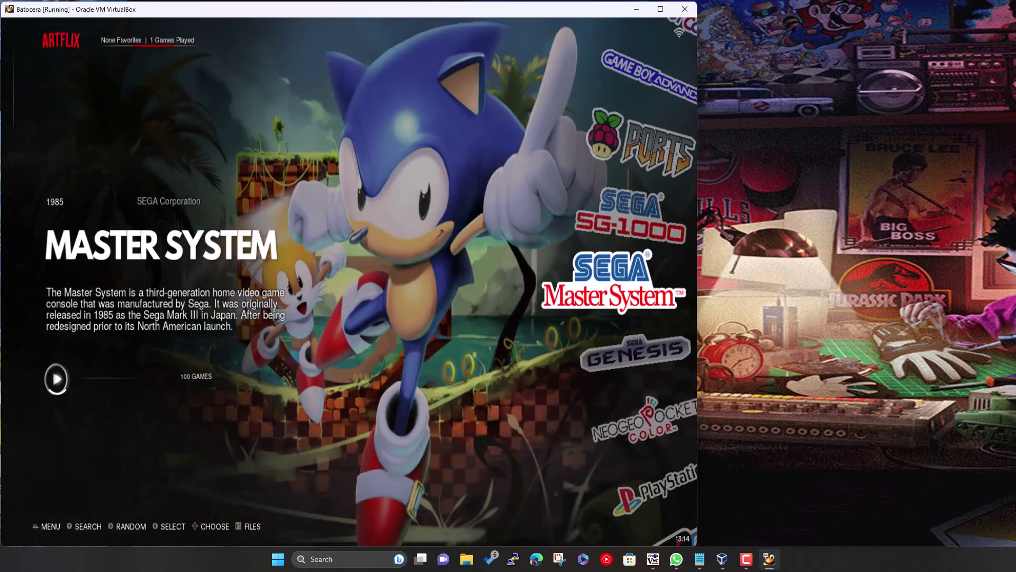
{"action": "key", "text": "Down"}
{"action": "key", "text": "Down"}
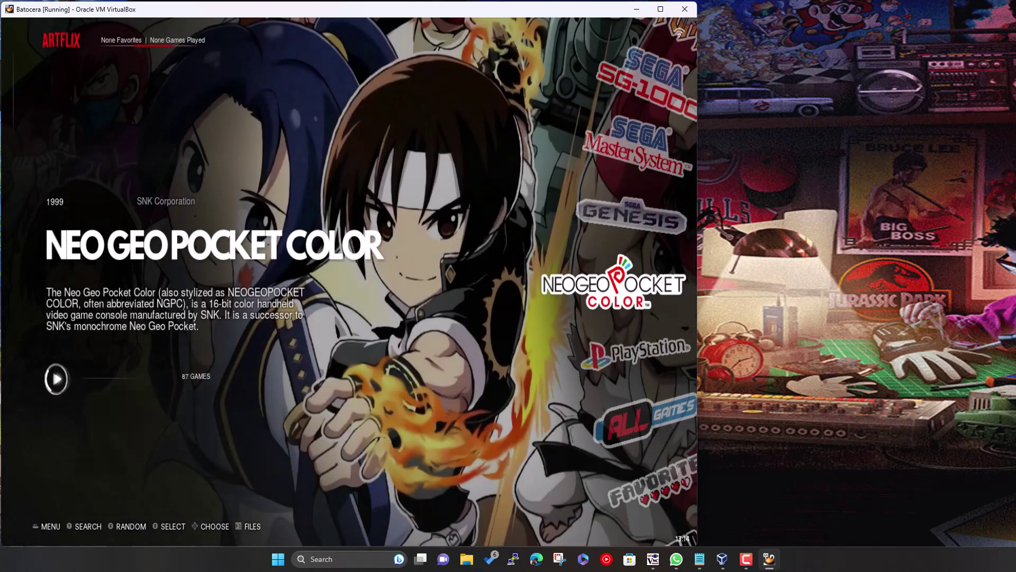
{"action": "key", "text": "Down"}
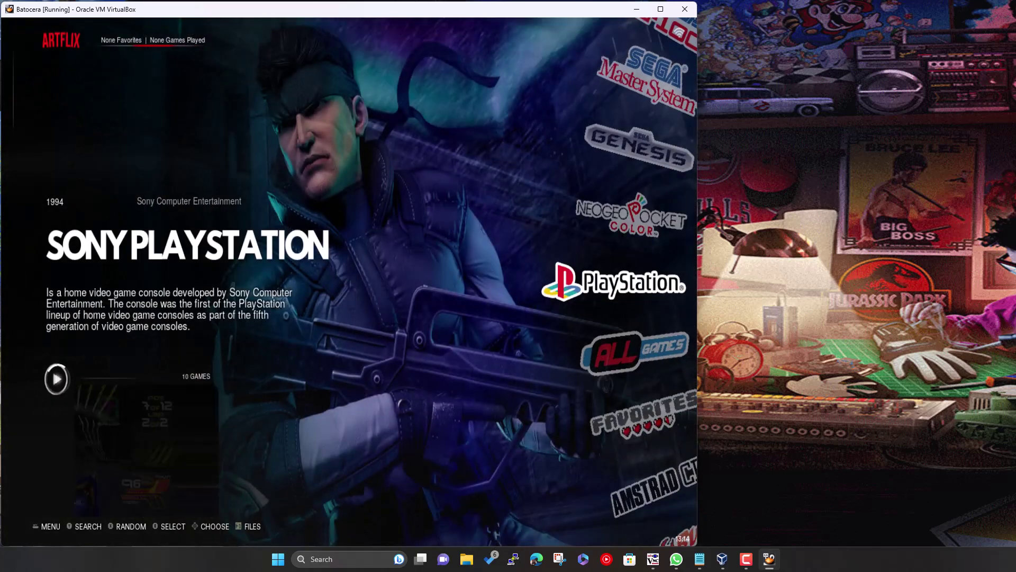
{"action": "key", "text": "Down"}
{"action": "key", "text": "Down"}
{"action": "key", "text": "Down"}
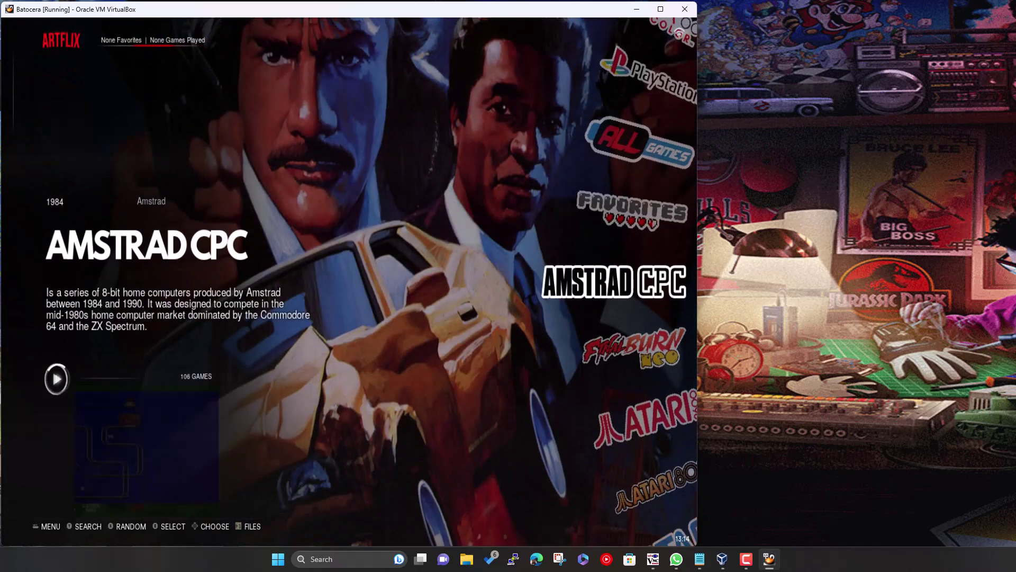
{"action": "key", "text": "Down"}
{"action": "key", "text": "Down"}
{"action": "key", "text": "Down"}
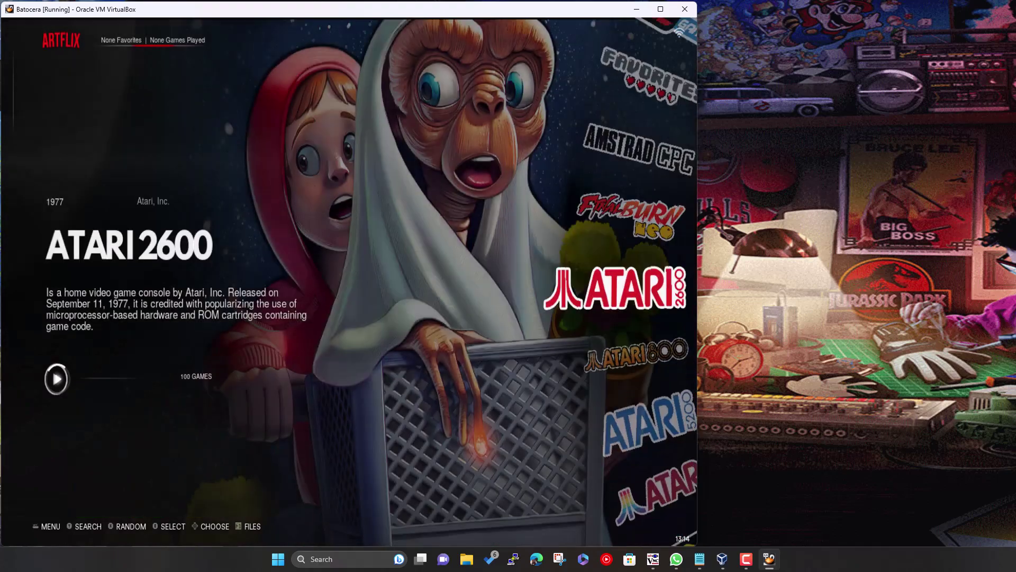
{"action": "key", "text": "Down"}
{"action": "key", "text": "Down"}
{"action": "key", "text": "Down"}
{"action": "key", "text": "Down"}
{"action": "key", "text": "Down"}
{"action": "key", "text": "Down"}
{"action": "key", "text": "Down"}
{"action": "key", "text": "Down"}
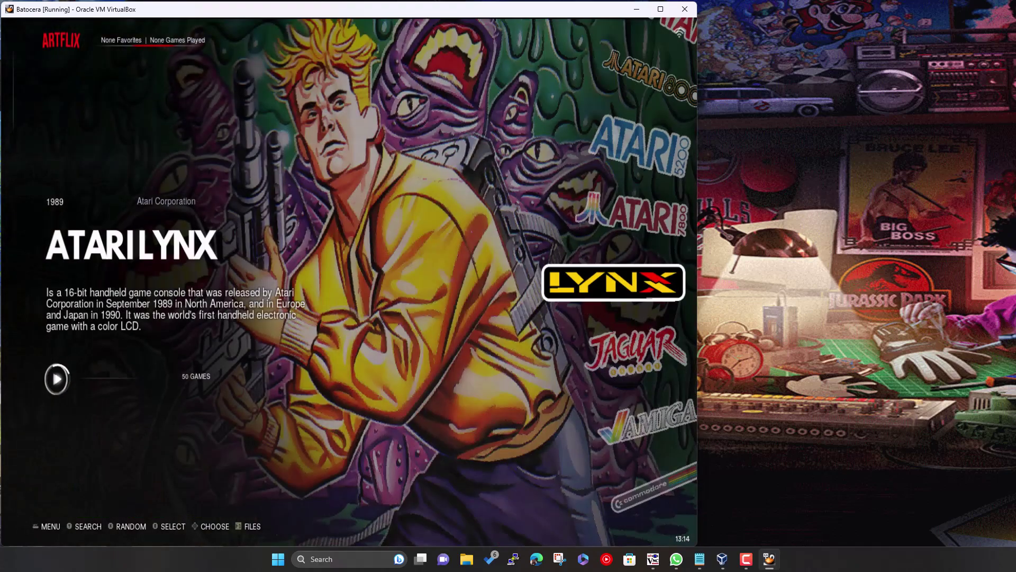
{"action": "key", "text": "Up"}
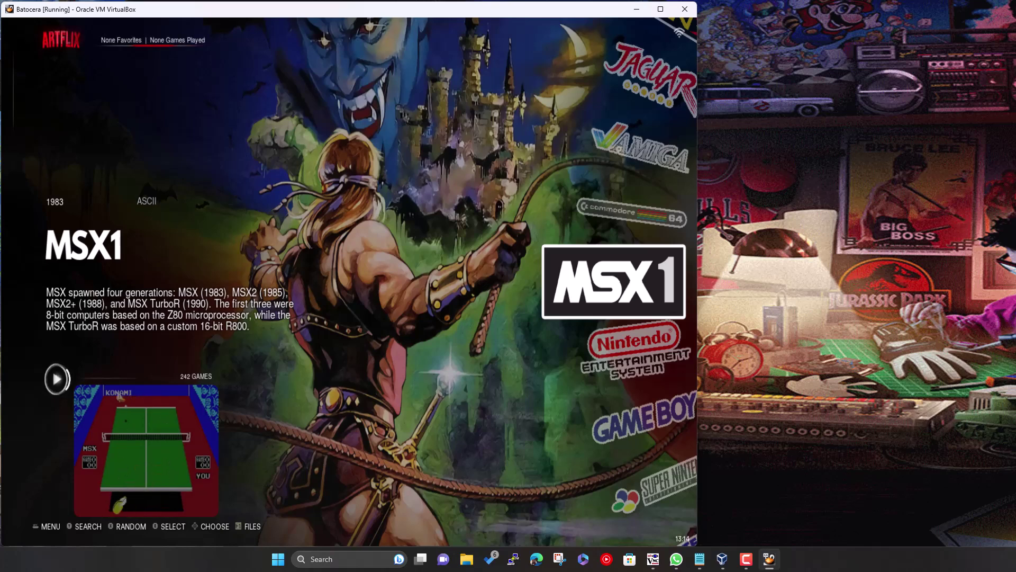
Open the MSX1 game list, browse from 1942 up to Zanac Ex and Youkai Yashiki, then exit.
{"action": "key", "text": "Return"}
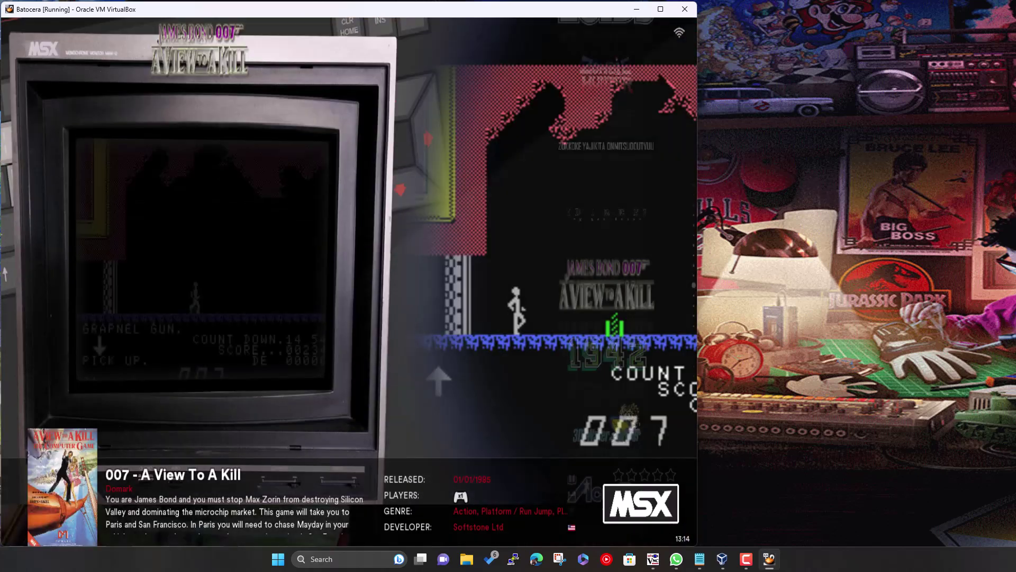
{"action": "key", "text": "Down"}
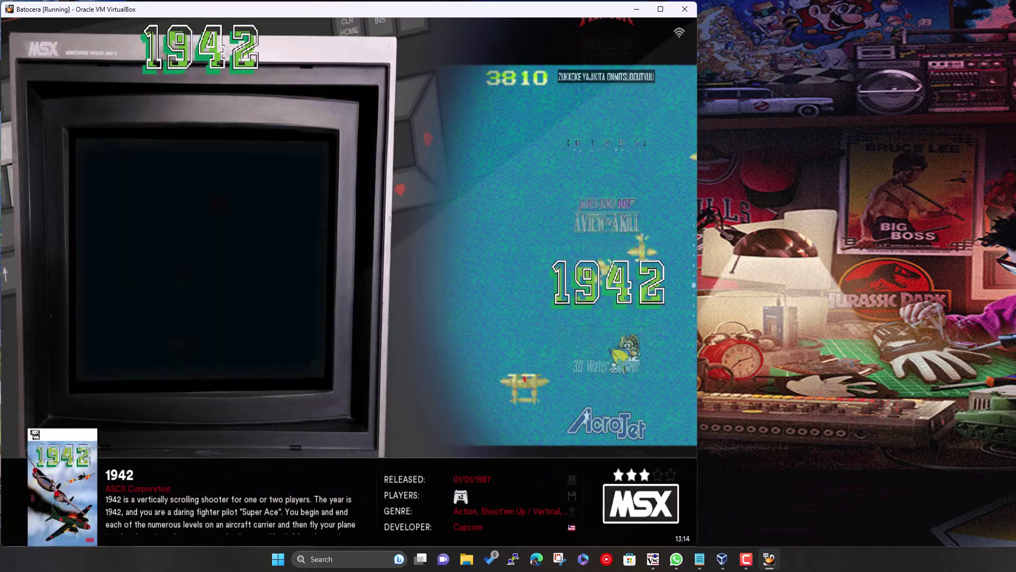
{"action": "key", "text": "Down"}
{"action": "key", "text": "Down"}
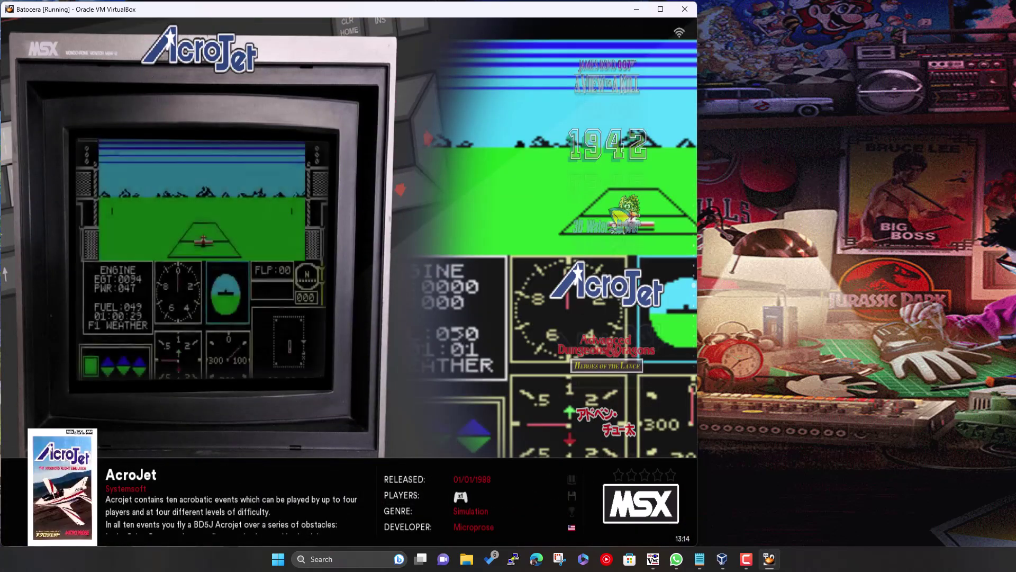
{"action": "key", "text": "Up"}
{"action": "key", "text": "Up"}
{"action": "key", "text": "Up"}
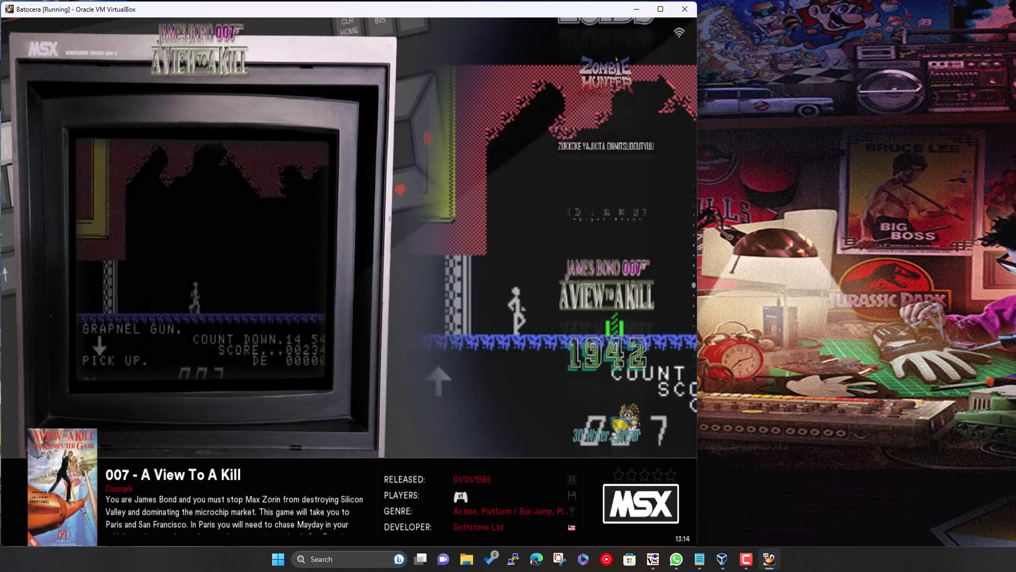
{"action": "key", "text": "Up"}
{"action": "key", "text": "Up"}
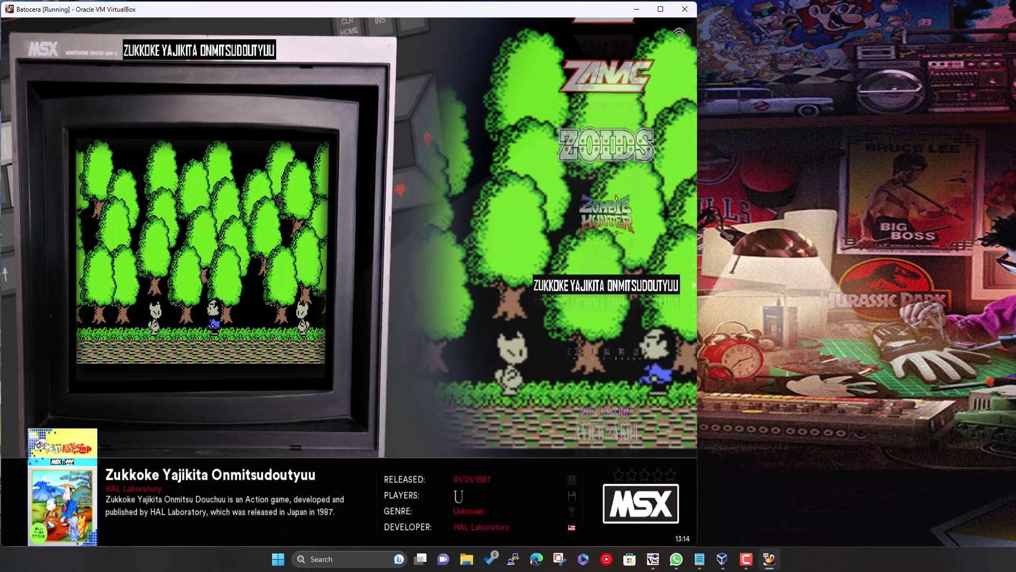
{"action": "key", "text": "Up"}
{"action": "key", "text": "Up"}
{"action": "key", "text": "Up"}
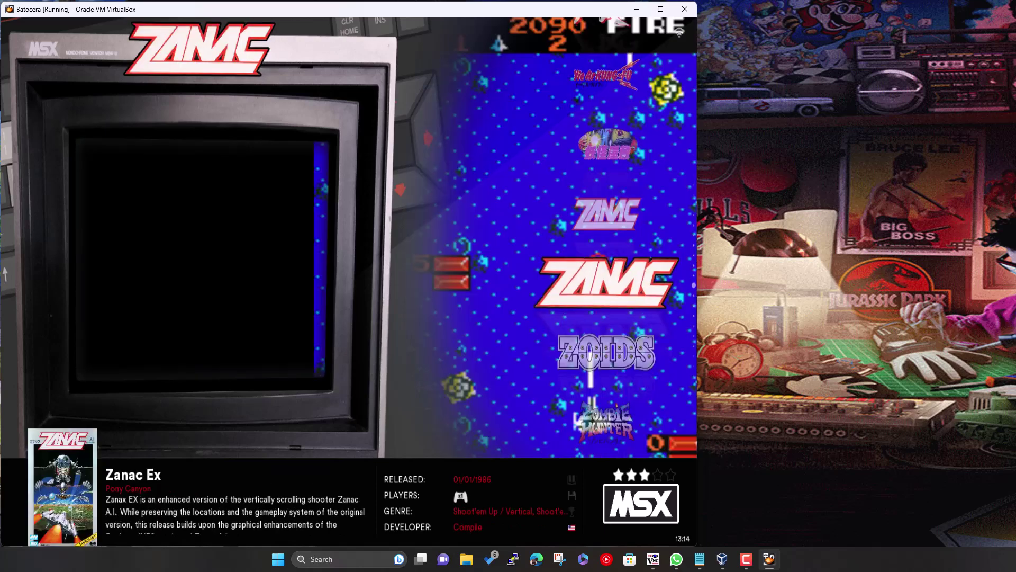
{"action": "key", "text": "Up"}
{"action": "key", "text": "Up"}
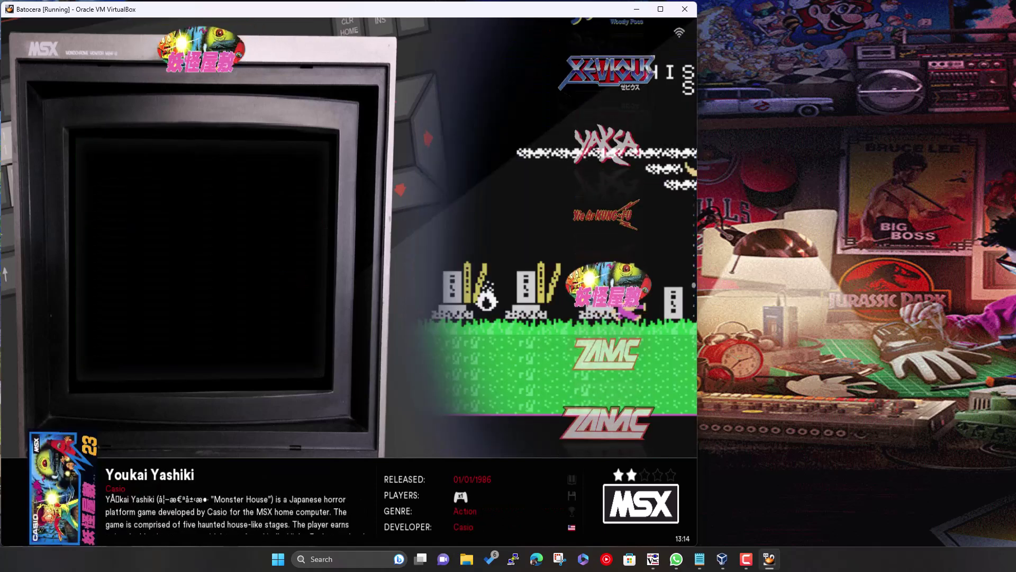
{"action": "key", "text": "Up"}
{"action": "key", "text": "Up"}
{"action": "key", "text": "Up"}
{"action": "key", "text": "Up"}
{"action": "key", "text": "Up"}
{"action": "key", "text": "Up"}
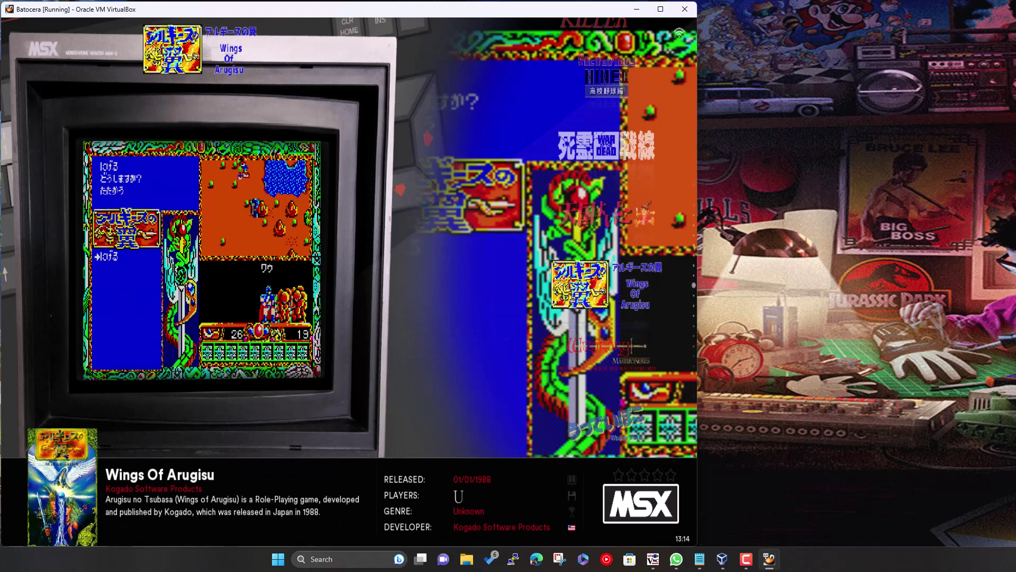
{"action": "key", "text": "BackSpace"}
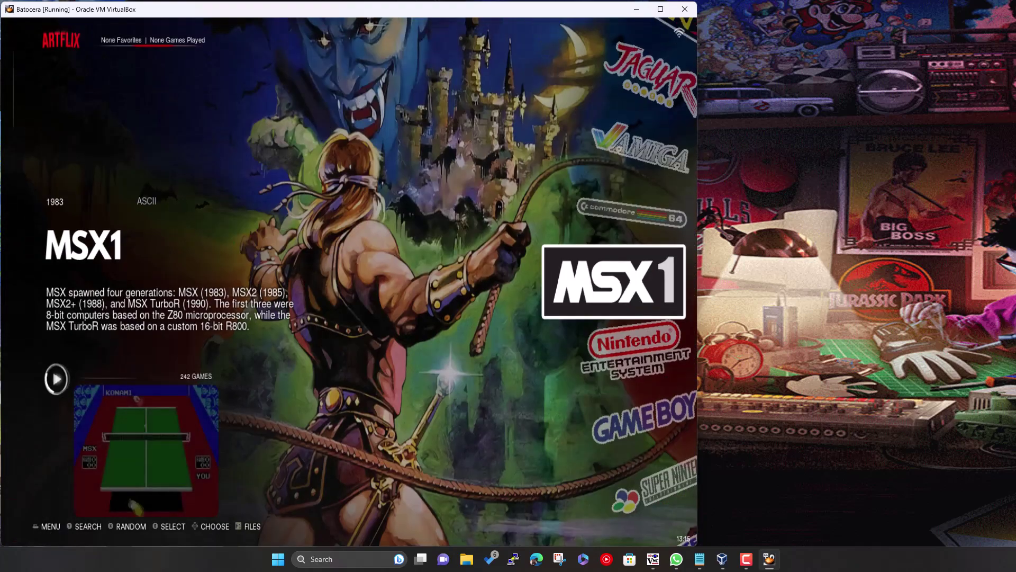
{"action": "key", "text": "Down"}
Open the Neo Geo Pocket Color game list and browse Bikkuriman 2000 Viva! and Bio Motor Unitron 2.
{"action": "key", "text": "Down"}
{"action": "key", "text": "Down"}
{"action": "key", "text": "Down"}
{"action": "key", "text": "Down"}
{"action": "key", "text": "Down"}
{"action": "key", "text": "Down"}
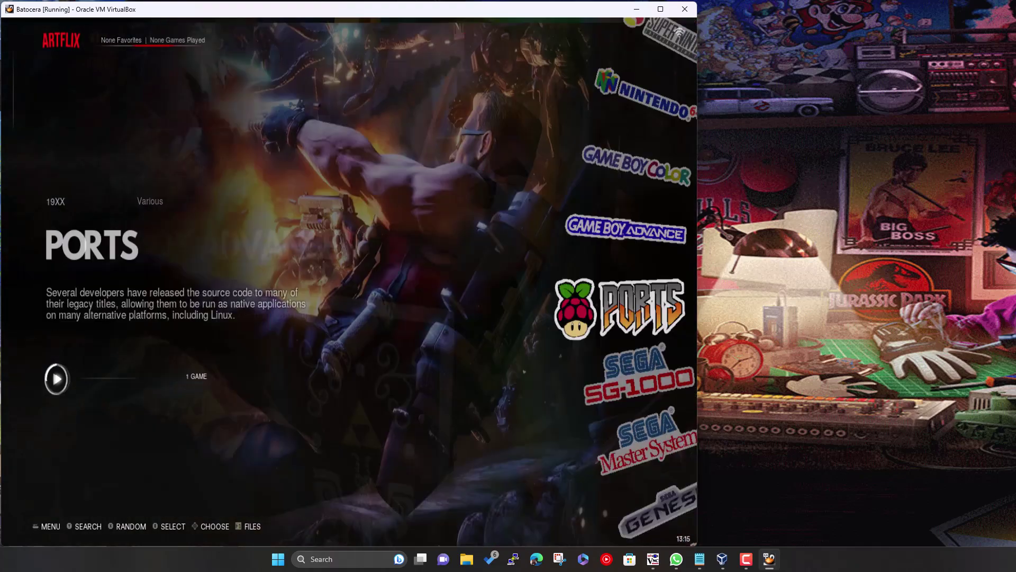
{"action": "key", "text": "Down"}
{"action": "key", "text": "Down"}
{"action": "key", "text": "Down"}
{"action": "key", "text": "Down"}
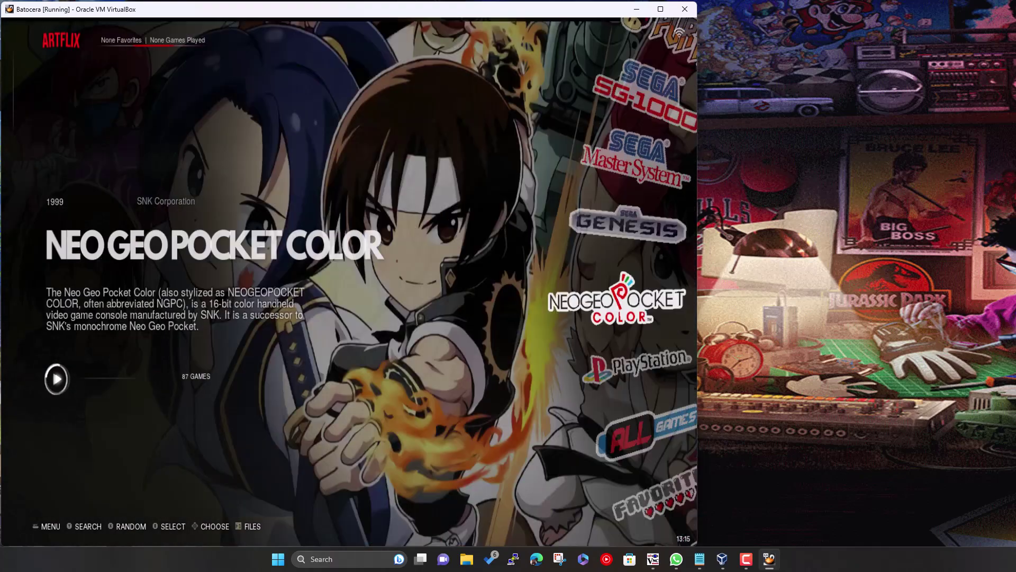
{"action": "key", "text": "Return"}
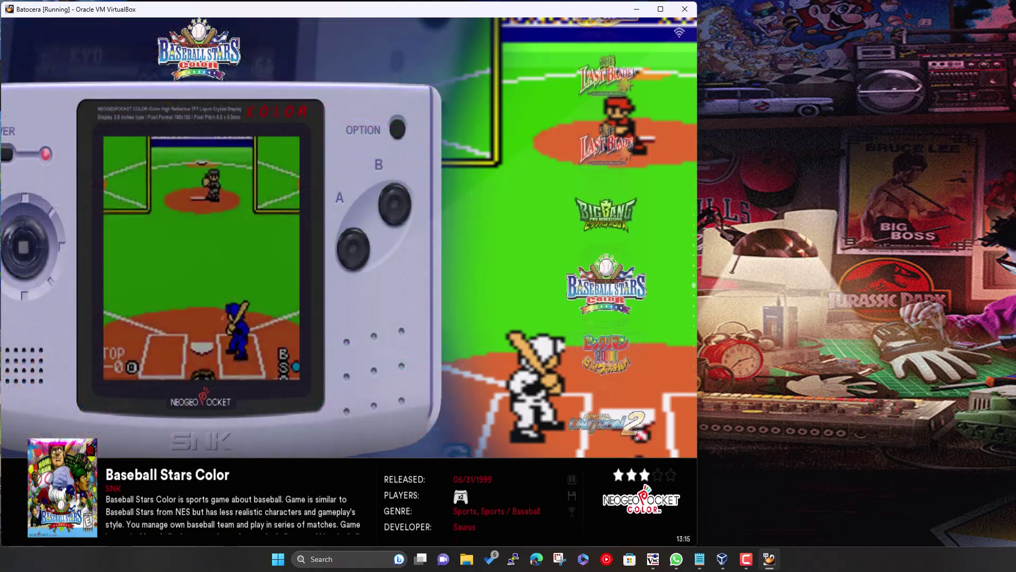
{"action": "key", "text": "Down"}
{"action": "key", "text": "Down"}
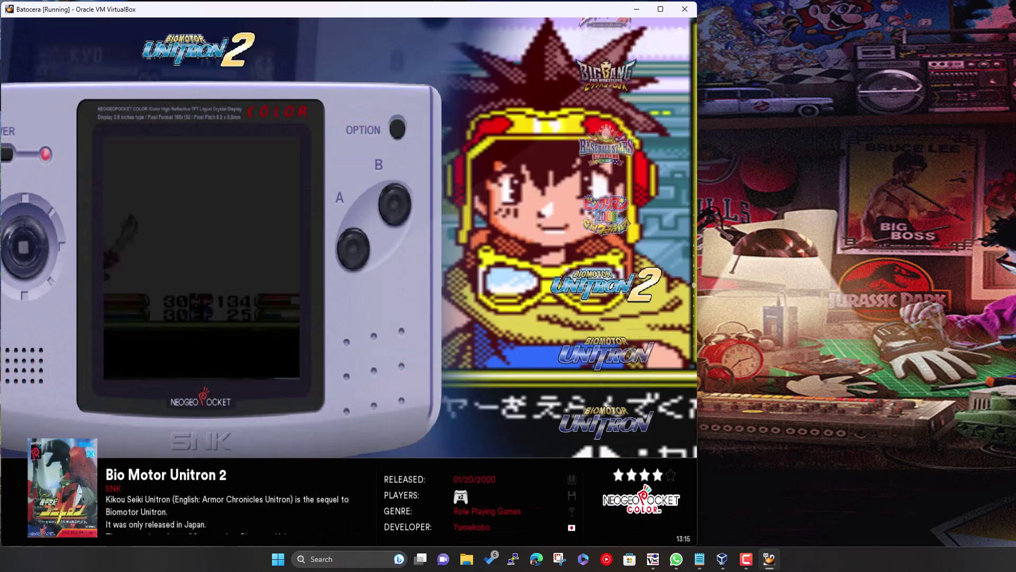
{"action": "key", "text": "Down"}
{"action": "key", "text": "Down"}
{"action": "key", "text": "Down"}
{"action": "key", "text": "Escape"}
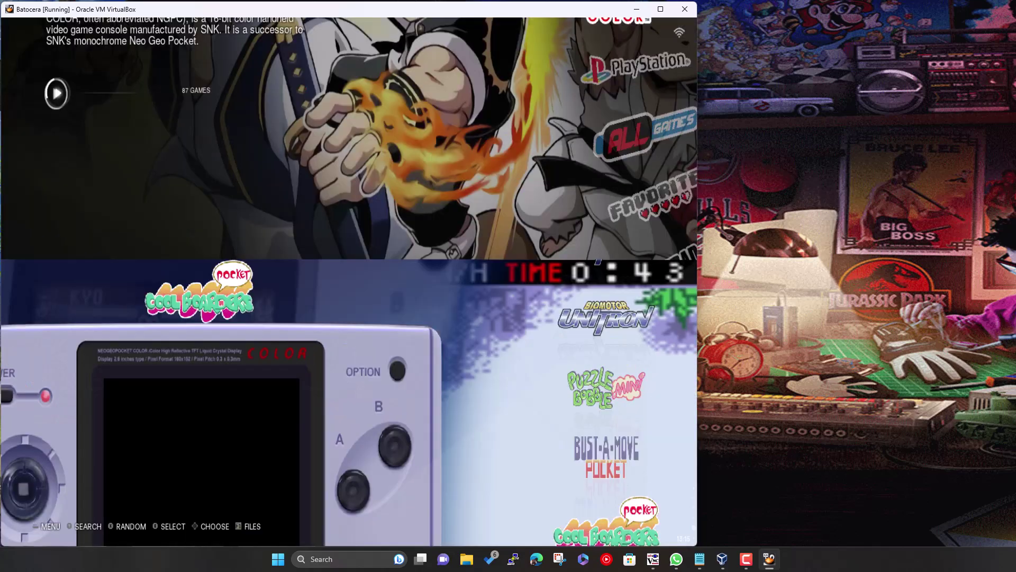
Open the PlayStation game list and scroll down to Crash Bandicoot.
{"action": "key", "text": "Down"}
{"action": "key", "text": "Return"}
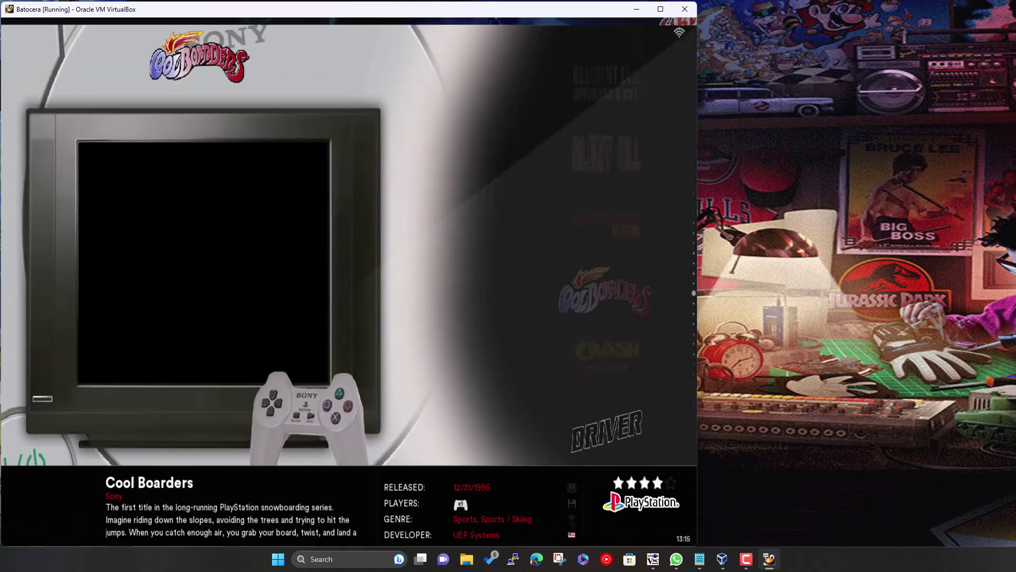
{"action": "key", "text": "Down"}
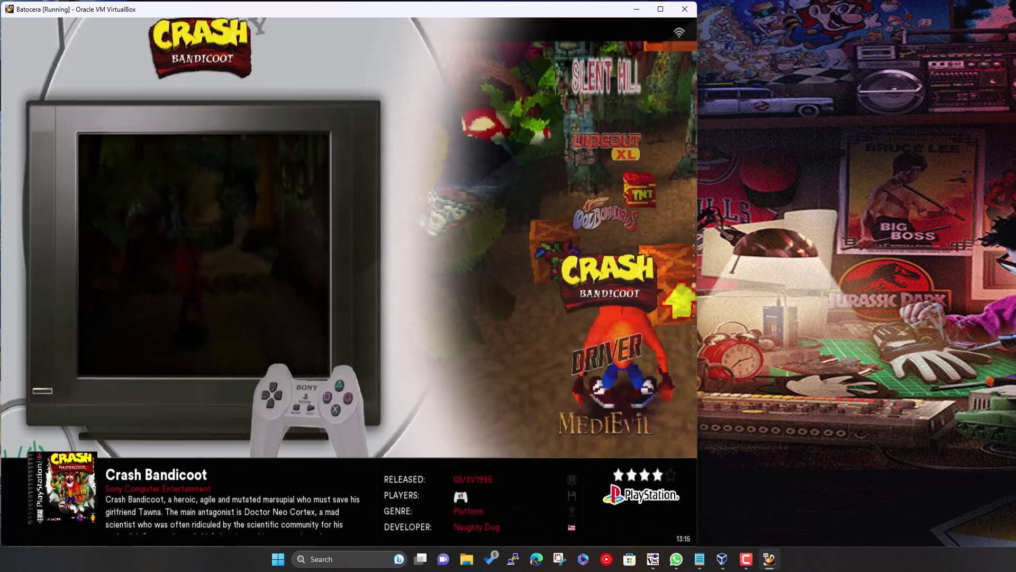
{"action": "key", "text": "Down"}
{"action": "key", "text": "Down"}
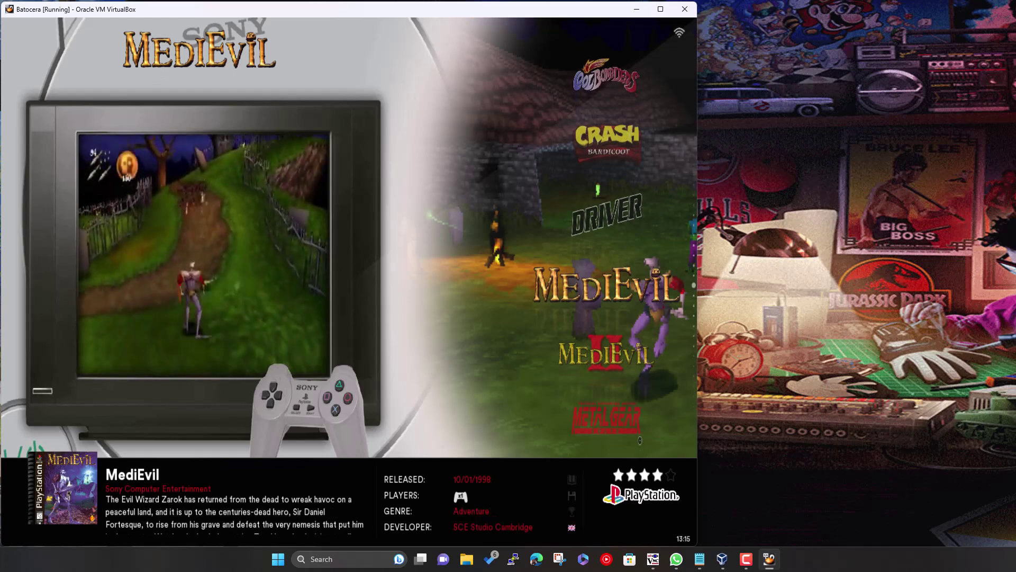
Launch MediEvil in its PlayStation bezel, quit it, and return to the system carousel.
{"action": "key", "text": "Return"}
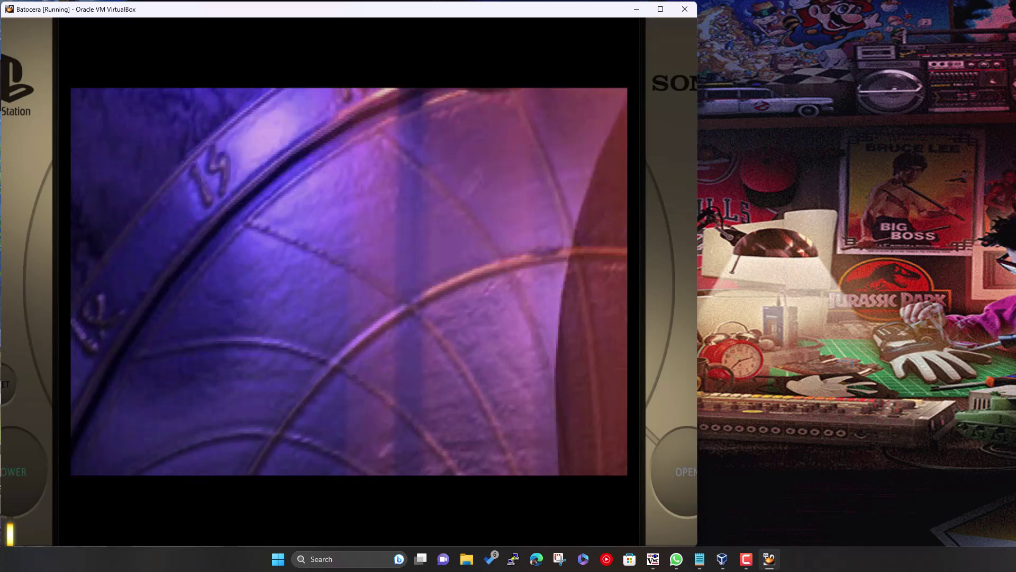
{"action": "key", "text": "Escape"}
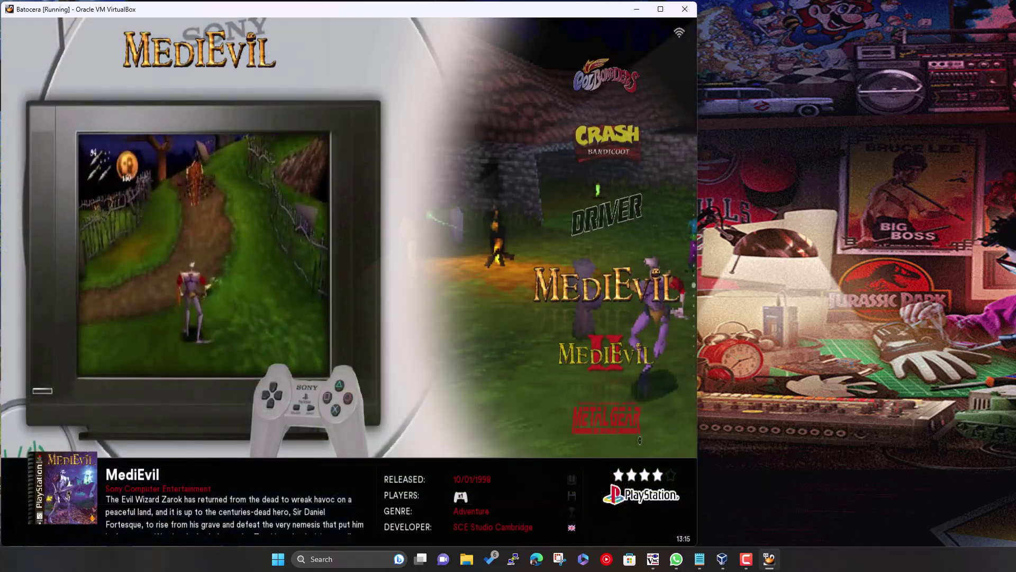
{"action": "key", "text": "BackSpace"}
Scroll up past Game Boy, Commodore 64 and the Atari systems, then open the Amstrad CPC list.
{"action": "key", "text": "Up"}
{"action": "key", "text": "Up"}
{"action": "key", "text": "Up"}
{"action": "key", "text": "Up"}
{"action": "key", "text": "Up"}
{"action": "key", "text": "Up"}
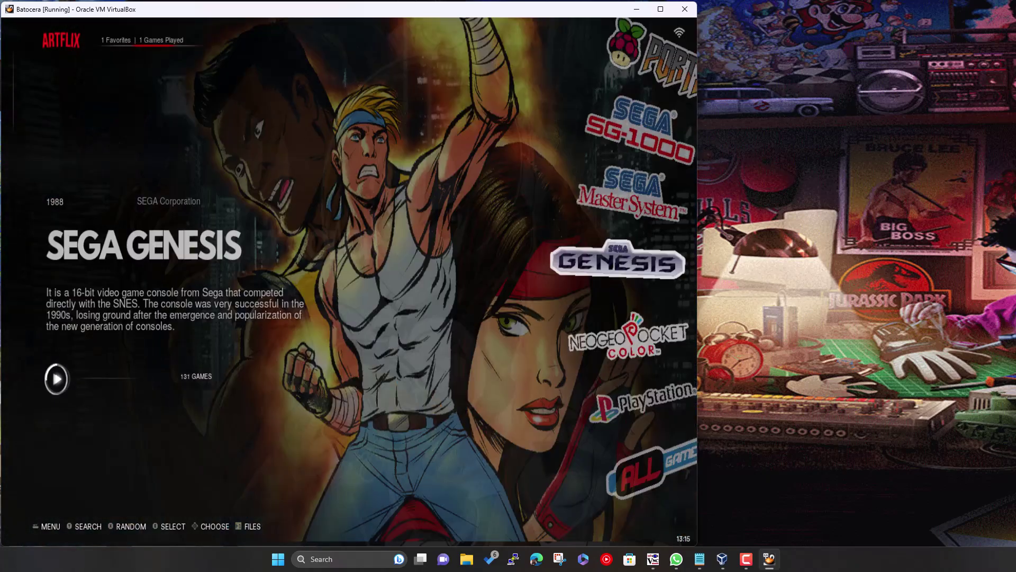
{"action": "key", "text": "Up"}
{"action": "key", "text": "Up"}
{"action": "key", "text": "Up"}
{"action": "key", "text": "Up"}
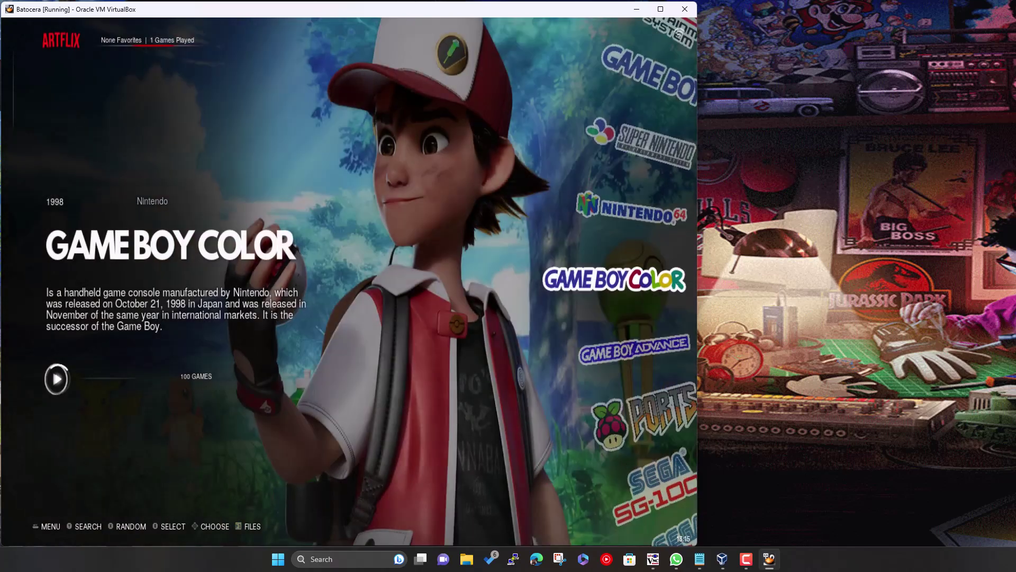
{"action": "key", "text": "Up"}
{"action": "key", "text": "Up"}
{"action": "key", "text": "Up"}
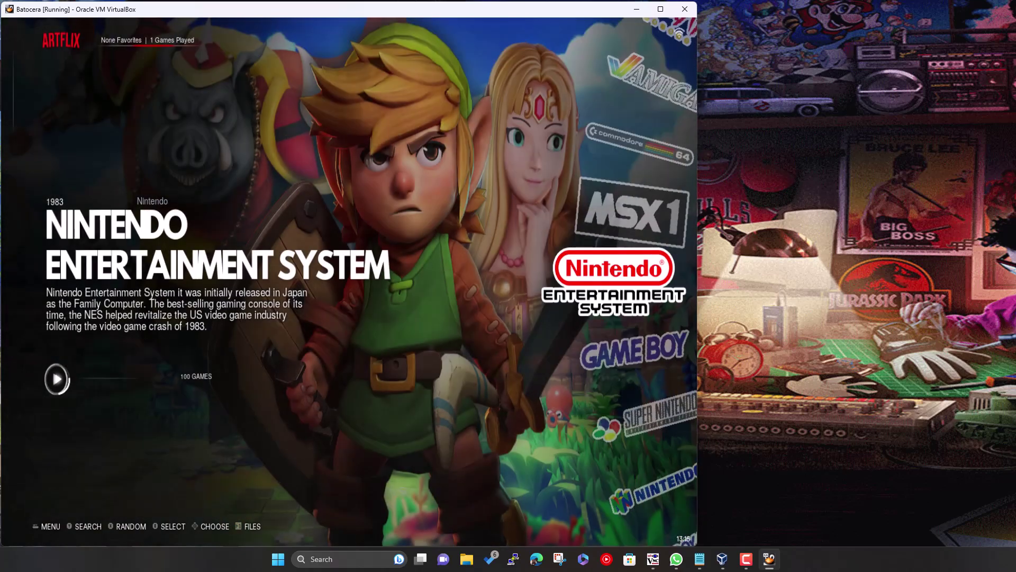
{"action": "key", "text": "Up"}
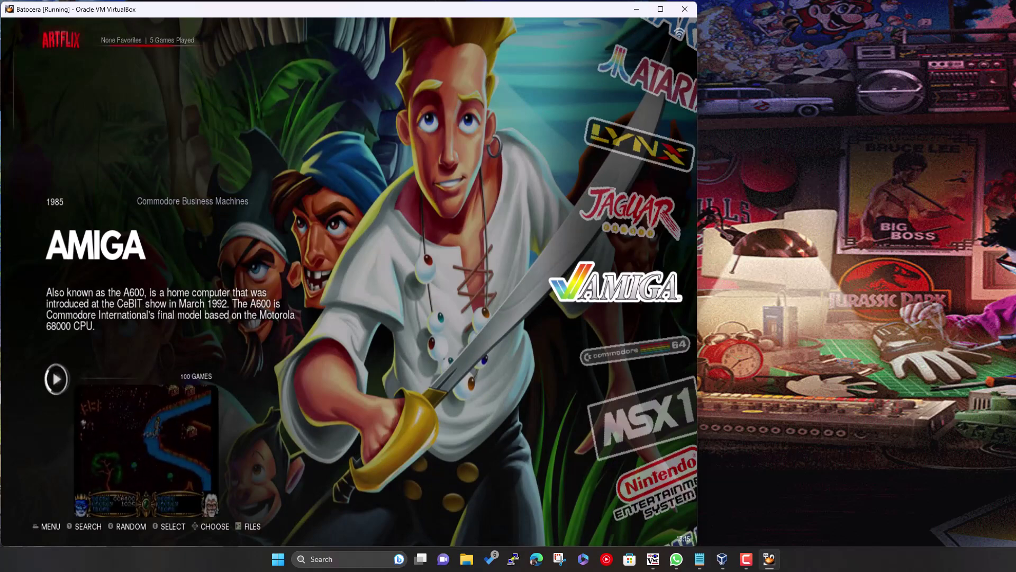
{"action": "key", "text": "Up"}
{"action": "key", "text": "Up"}
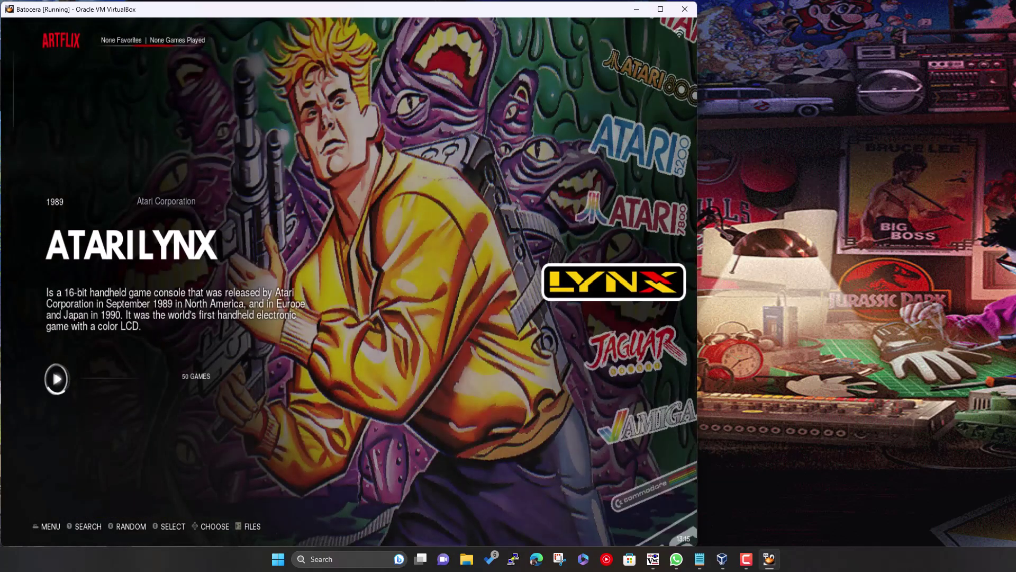
{"action": "key", "text": "Up"}
{"action": "key", "text": "Up"}
{"action": "key", "text": "Up"}
{"action": "key", "text": "Up"}
{"action": "key", "text": "Up"}
{"action": "key", "text": "Up"}
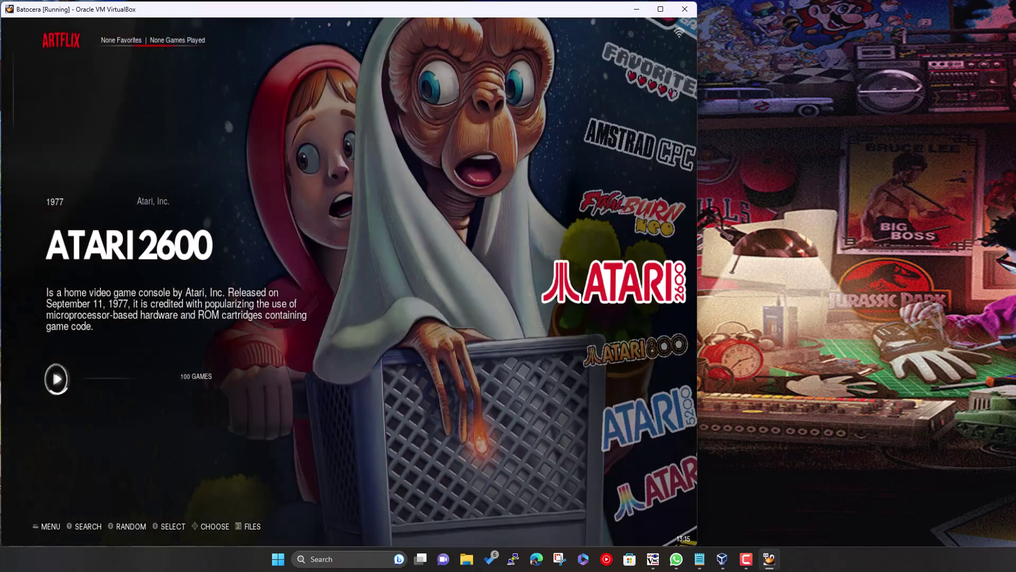
{"action": "key", "text": "Return"}
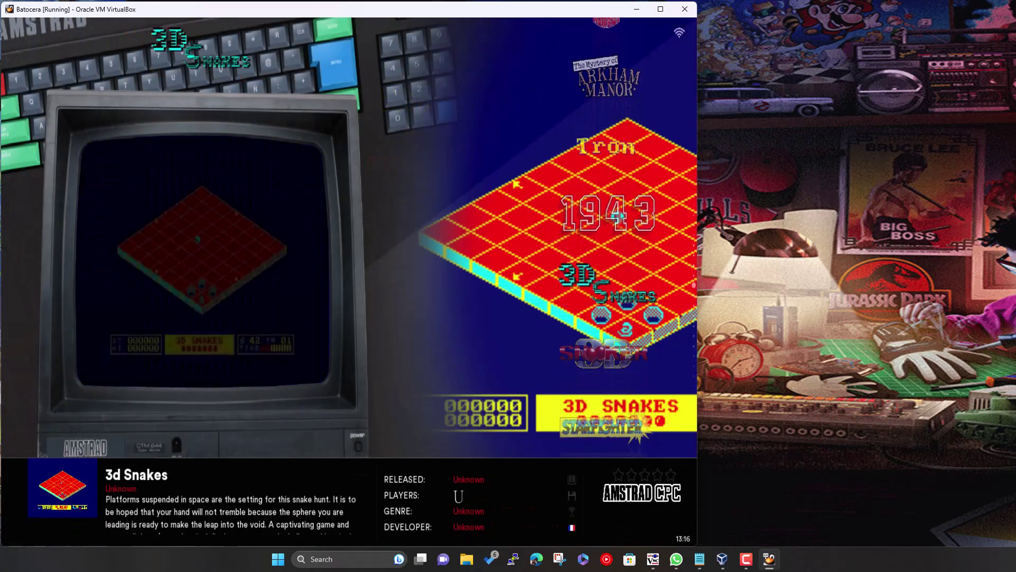
Select 720° in the Amstrad CPC list, launch it to its title screen, then quit back.
{"action": "key", "text": "Down"}
{"action": "key", "text": "Down"}
{"action": "key", "text": "Down"}
{"action": "key", "text": "Down"}
{"action": "key", "text": "Down"}
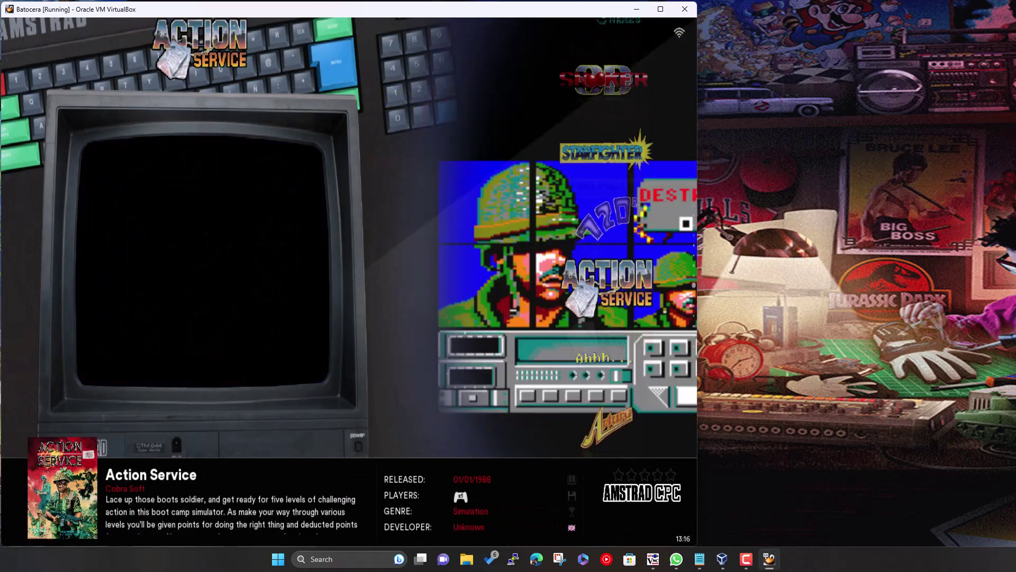
{"action": "key", "text": "Up"}
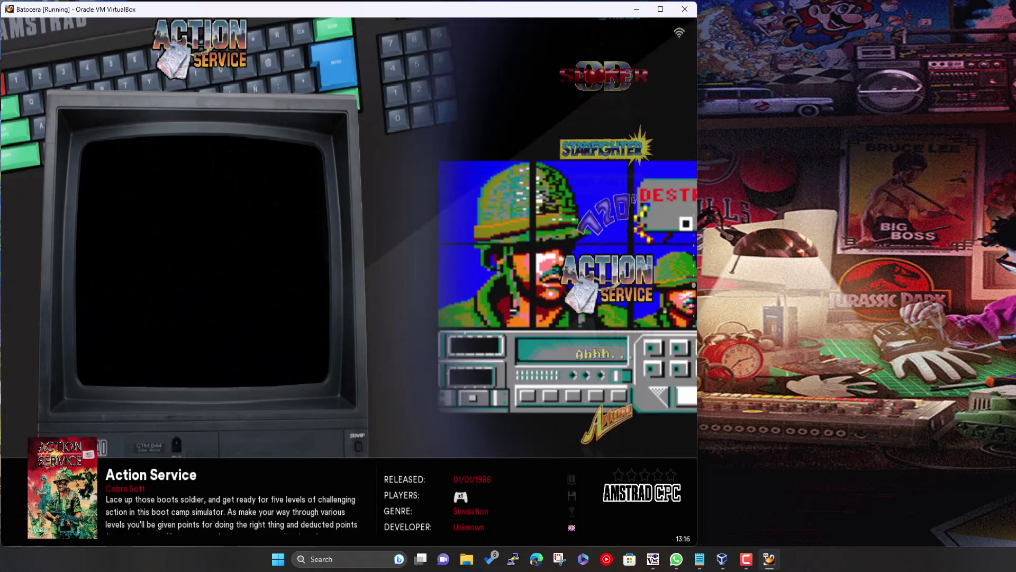
{"action": "key", "text": "Up"}
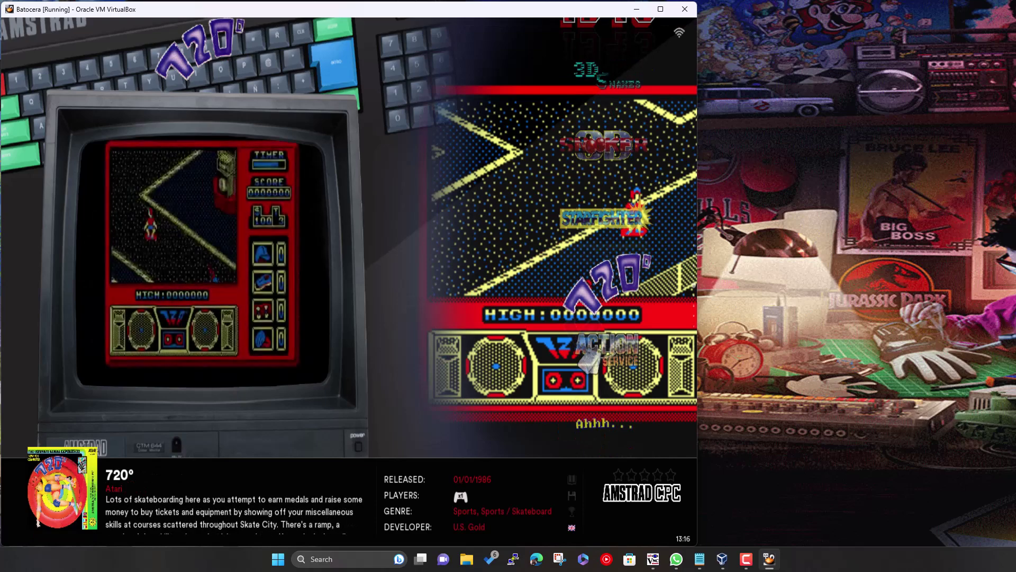
{"action": "key", "text": "Return"}
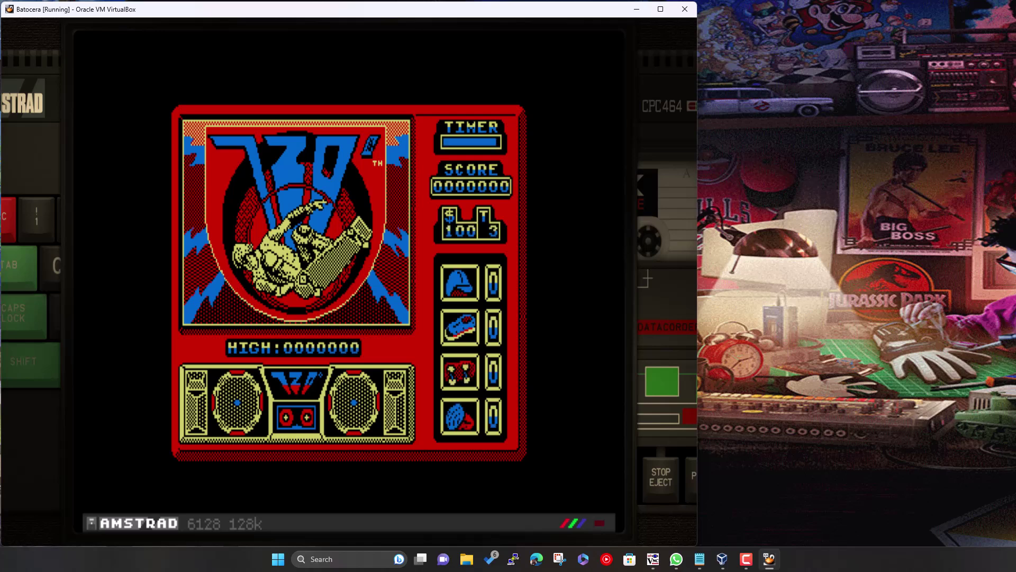
{"action": "key", "text": "Escape"}
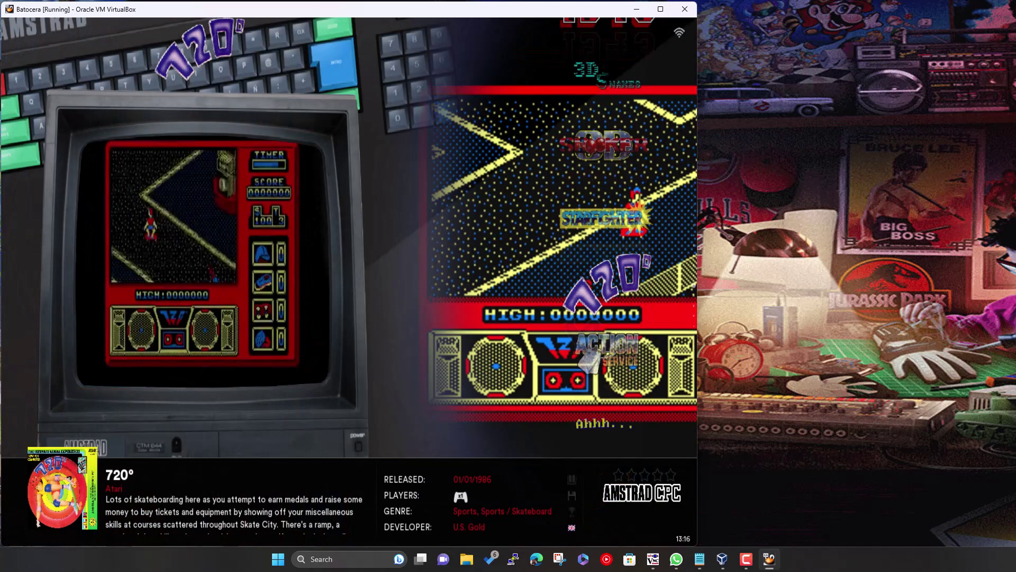
Leave the Amstrad CPC list and scroll down past FinalBurn Neo to the Atari 800 page.
{"action": "key", "text": "Escape"}
{"action": "key", "text": "Down"}
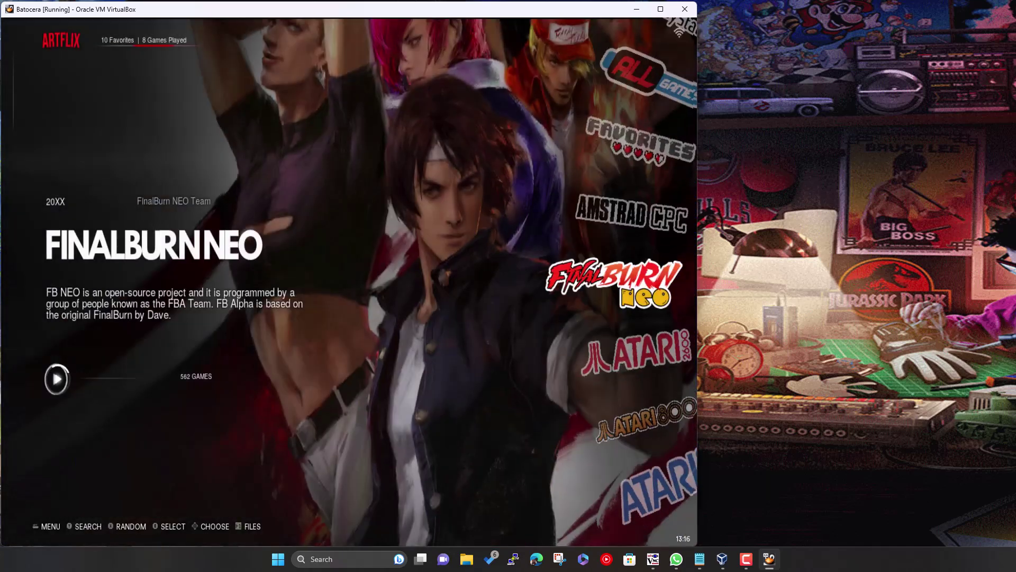
{"action": "key", "text": "Down"}
{"action": "key", "text": "Down"}
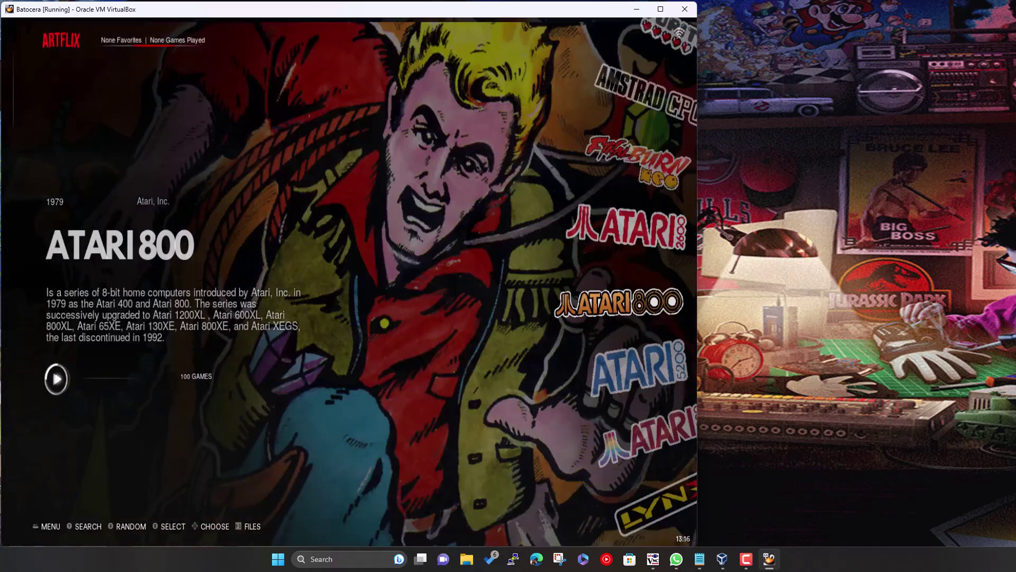